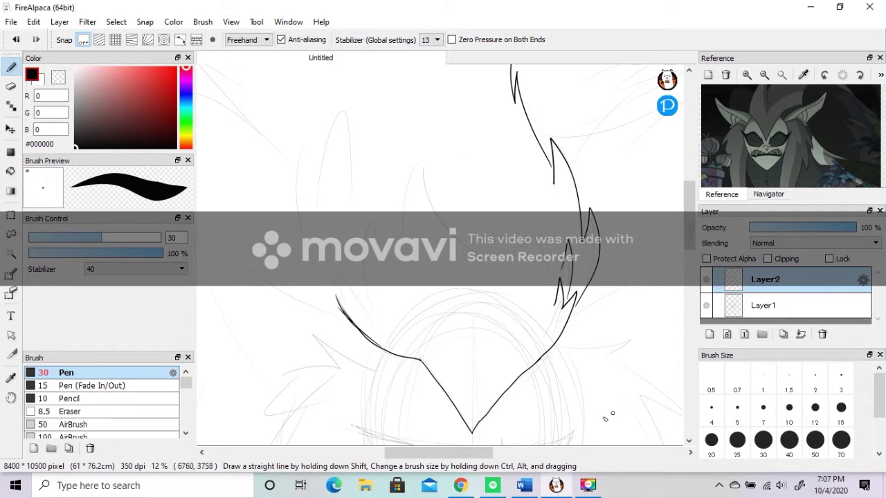
# Ink the pointed hair tufts along the left side and middle of the character's crest with the size 30 Pen
pyautogui.moveTo(391, 272)
pyautogui.mouseDown()
pyautogui.moveTo(369, 228)
pyautogui.moveTo(376, 184)
pyautogui.mouseUp()
pyautogui.moveTo(389, 193); pyautogui.dragTo(409, 112)
pyautogui.moveTo(495, 361)
pyautogui.mouseDown()
pyautogui.moveTo(482, 326)
pyautogui.moveTo(521, 183)
pyautogui.mouseUp()
pyautogui.moveTo(596, 321); pyautogui.dragTo(570, 243)
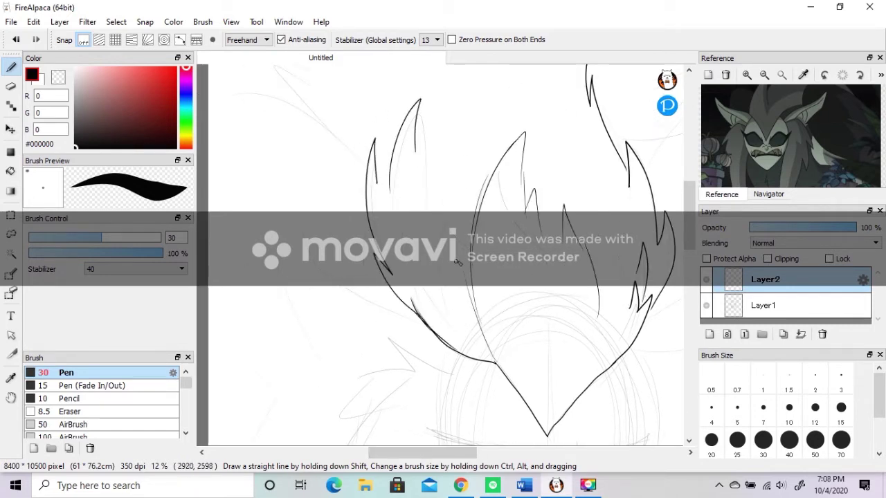
# Ink the smaller tufts on the crest's left side and the strand sweeping out at the upper right of the head
pyautogui.scroll(3, 347, 235)
pyautogui.moveTo(302, 194); pyautogui.dragTo(316, 199)
pyautogui.moveTo(316, 199)
pyautogui.mouseDown()
pyautogui.moveTo(332, 175)
pyautogui.moveTo(303, 145)
pyautogui.mouseUp()
pyautogui.moveTo(443, 453); pyautogui.dragTo(480, 452)
pyautogui.moveTo(487, 266); pyautogui.dragTo(505, 206)
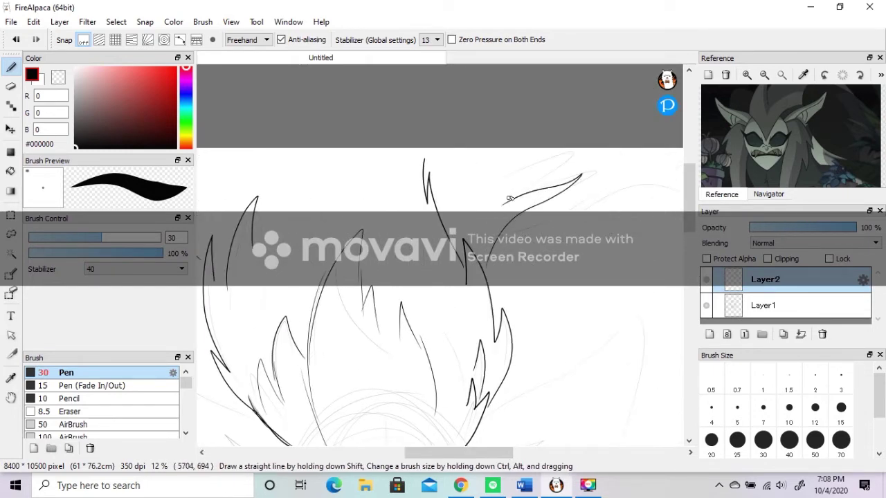
# Enlarge the Pen to size 100 and ink the face outline from the hairline on both sides down to the chin
pyautogui.moveTo(689, 212); pyautogui.dragTo(688, 270)
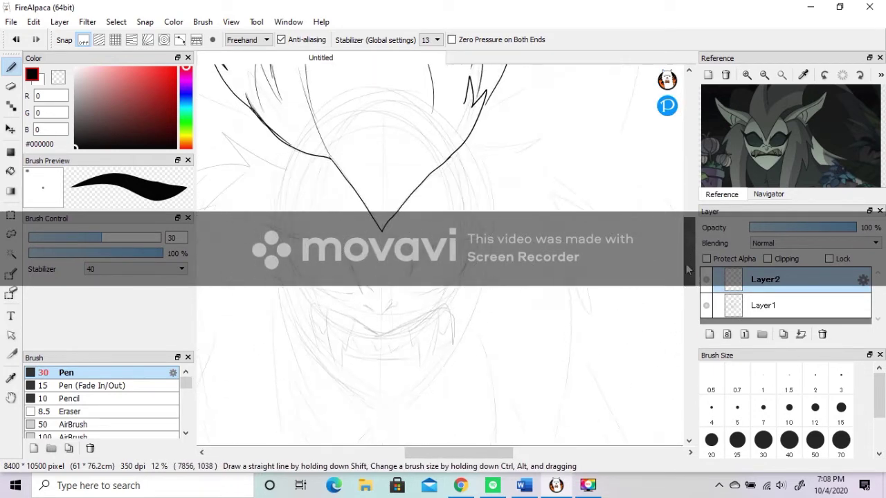
pyautogui.moveTo(490, 228); pyautogui.dragTo(454, 346)
pyautogui.press(']')
pyautogui.press(']')
pyautogui.press(']')
pyautogui.press(']')
pyautogui.moveTo(486, 206)
pyautogui.mouseDown()
pyautogui.moveTo(473, 298)
pyautogui.moveTo(434, 375)
pyautogui.mouseUp()
pyautogui.moveTo(291, 154)
pyautogui.mouseDown()
pyautogui.moveTo(278, 223)
pyautogui.moveTo(295, 309)
pyautogui.moveTo(315, 350)
pyautogui.moveTo(362, 396)
pyautogui.moveTo(426, 380)
pyautogui.mouseUp()
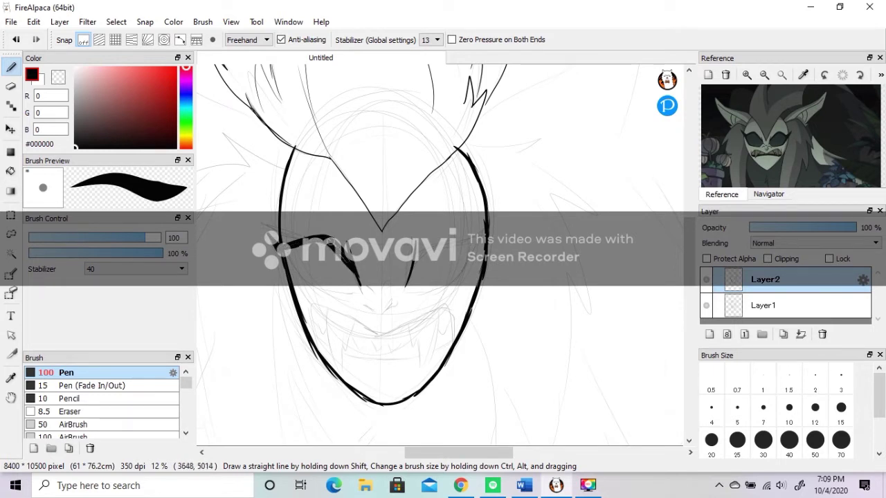
# Ink the lower contours of both slanted eyes
pyautogui.moveTo(333, 291); pyautogui.dragTo(338, 292)
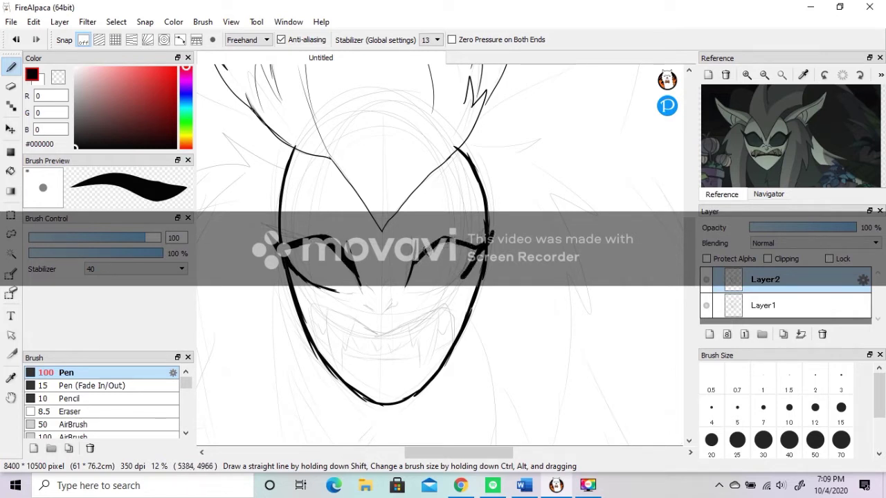
pyautogui.moveTo(439, 287); pyautogui.dragTo(476, 251)
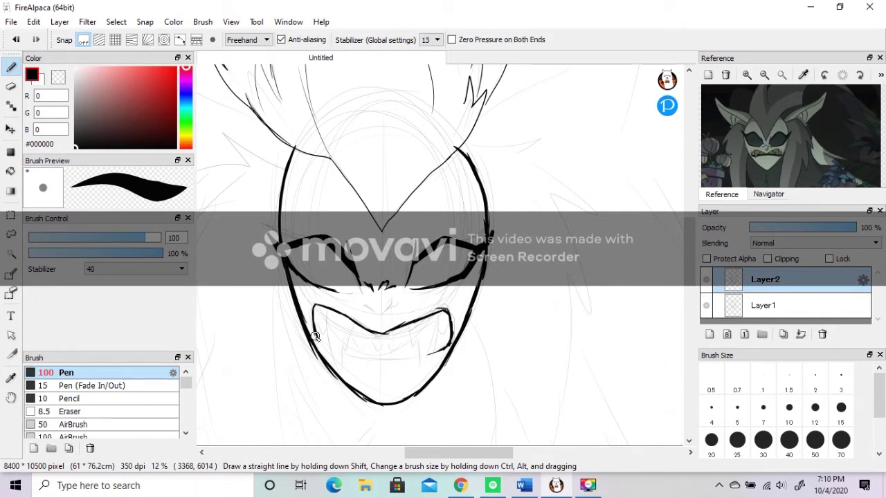
# Ink the snarling mouth with its fangs and teeth, and draw the nose above it
pyautogui.moveTo(392, 359); pyautogui.dragTo(418, 357)
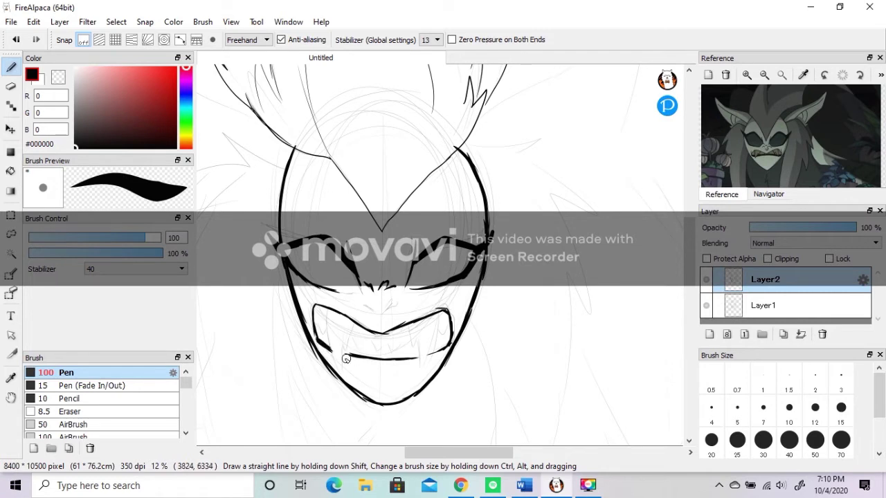
pyautogui.moveTo(343, 354); pyautogui.dragTo(406, 361)
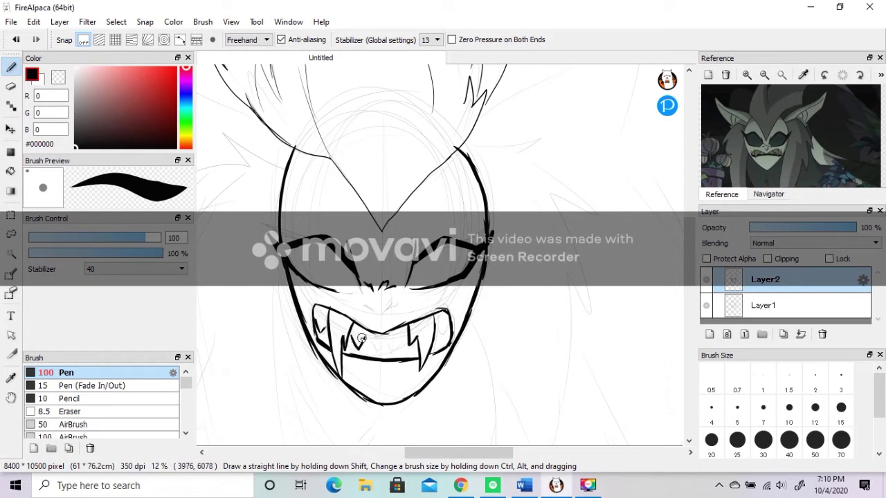
pyautogui.moveTo(385, 341); pyautogui.dragTo(409, 338)
pyautogui.moveTo(319, 315); pyautogui.dragTo(319, 339)
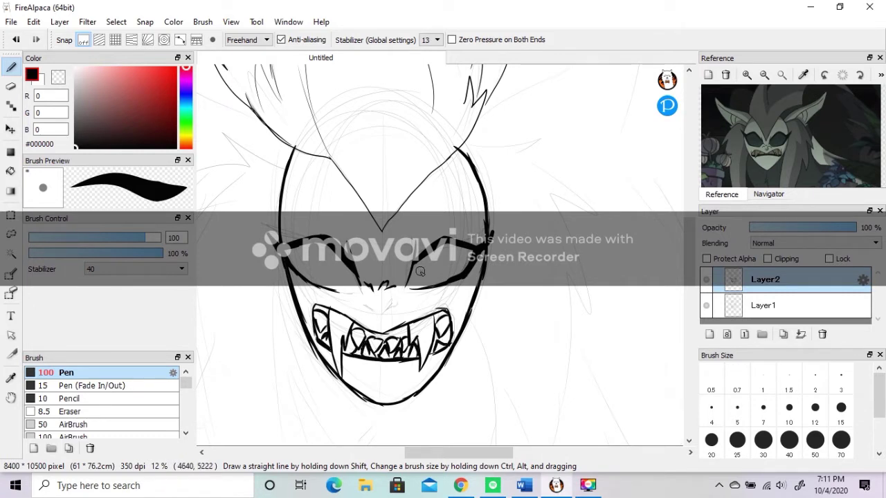
pyautogui.moveTo(358, 290); pyautogui.dragTo(353, 291)
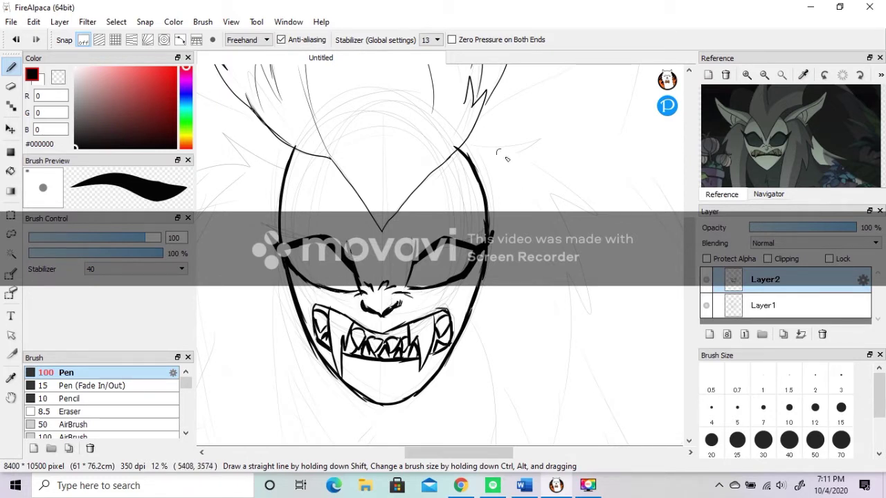
# Ink the jagged outer edge of the long mane lock right of the face, down to its tip above the hand
pyautogui.scroll(3, 498, 154)
pyautogui.moveTo(462, 238)
pyautogui.mouseDown()
pyautogui.moveTo(543, 227)
pyautogui.moveTo(574, 289)
pyautogui.moveTo(556, 295)
pyautogui.moveTo(590, 410)
pyautogui.mouseUp()
pyautogui.moveTo(590, 410); pyautogui.dragTo(568, 356)
pyautogui.moveTo(689, 244); pyautogui.dragTo(689, 269)
pyautogui.moveTo(568, 217); pyautogui.dragTo(556, 385)
pyautogui.moveTo(556, 385); pyautogui.dragTo(561, 329)
pyautogui.moveTo(689, 275); pyautogui.dragTo(689, 300)
pyautogui.moveTo(560, 191)
pyautogui.mouseDown()
pyautogui.moveTo(513, 363)
pyautogui.moveTo(517, 384)
pyautogui.mouseUp()
pyautogui.moveTo(517, 385); pyautogui.dragTo(505, 347)
# Ink the inner edge of the right mane lock, from the jaw down to the hand
pyautogui.moveTo(469, 129); pyautogui.dragTo(470, 268)
pyautogui.moveTo(470, 268); pyautogui.dragTo(495, 236)
pyautogui.moveTo(495, 236); pyautogui.dragTo(478, 351)
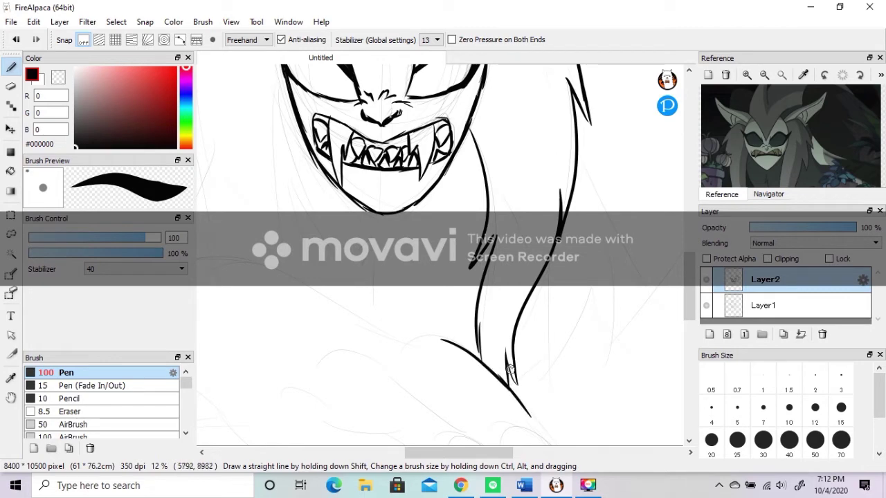
# Ink the right ear with its outer contour and the curved lines inside it
pyautogui.scroll(10, 493, 364)
pyautogui.moveTo(479, 170)
pyautogui.mouseDown()
pyautogui.moveTo(633, 72)
pyautogui.moveTo(607, 212)
pyautogui.moveTo(589, 239)
pyautogui.mouseUp()
pyautogui.moveTo(623, 166); pyautogui.dragTo(562, 249)
pyautogui.moveTo(512, 201)
pyautogui.mouseDown()
pyautogui.moveTo(564, 146)
pyautogui.moveTo(622, 113)
pyautogui.mouseUp()
pyautogui.moveTo(543, 165); pyautogui.dragTo(562, 227)
pyautogui.moveTo(565, 163); pyautogui.dragTo(578, 226)
# Ink the tufted outer edge of the mane lock left of the face, from the temple down to the shoulder
pyautogui.moveTo(477, 401); pyautogui.dragTo(663, 404)
pyautogui.moveTo(472, 227)
pyautogui.mouseDown()
pyautogui.moveTo(431, 220)
pyautogui.moveTo(387, 274)
pyautogui.mouseUp()
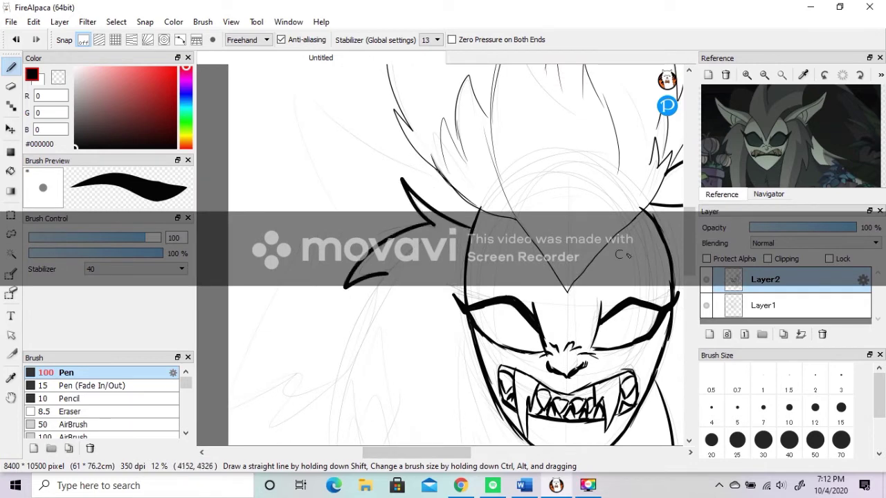
pyautogui.moveTo(689, 242); pyautogui.dragTo(689, 256)
pyautogui.moveTo(387, 196); pyautogui.dragTo(339, 364)
pyautogui.moveTo(340, 364); pyautogui.dragTo(355, 309)
pyautogui.moveTo(355, 309)
pyautogui.mouseDown()
pyautogui.moveTo(357, 362)
pyautogui.moveTo(384, 413)
pyautogui.mouseUp()
# Ink the pointed inner strands beside the left cheek and add the fur strokes below the chin
pyautogui.moveTo(690, 242); pyautogui.dragTo(691, 271)
pyautogui.moveTo(469, 88); pyautogui.dragTo(474, 242)
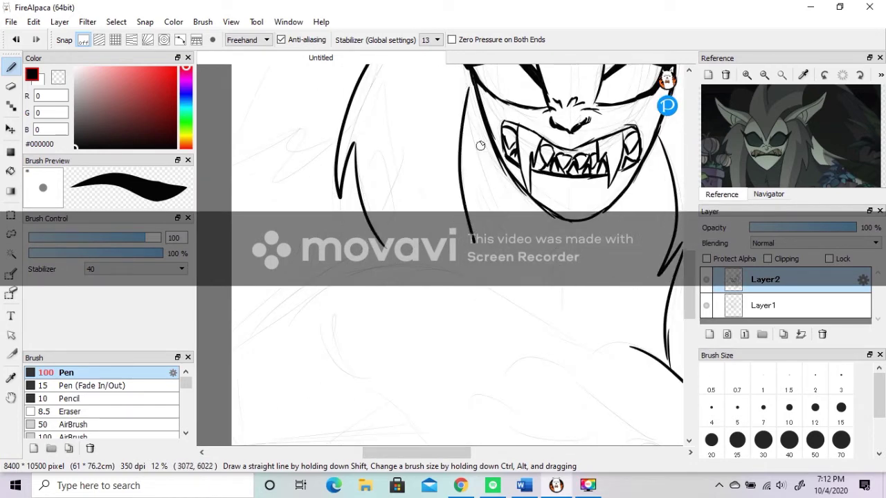
pyautogui.moveTo(468, 153); pyautogui.dragTo(513, 235)
pyautogui.moveTo(459, 177); pyautogui.dragTo(504, 298)
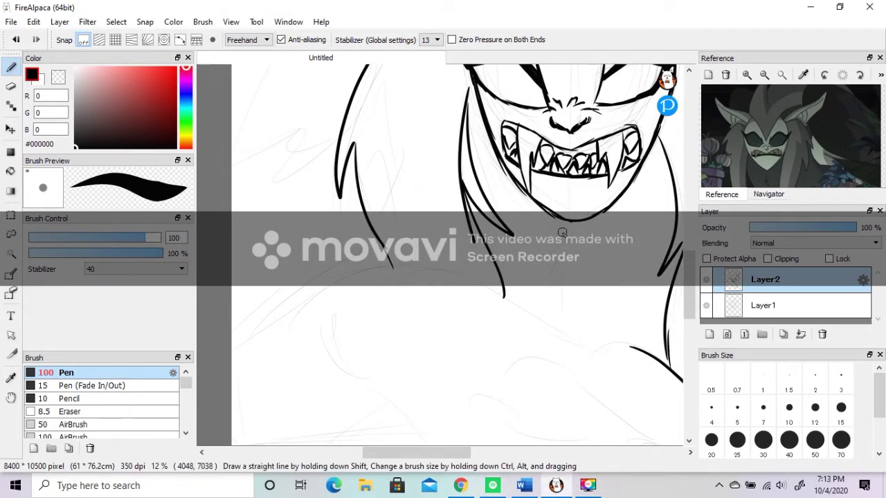
pyautogui.moveTo(562, 232); pyautogui.dragTo(558, 300)
pyautogui.moveTo(607, 232); pyautogui.dragTo(613, 297)
# Ink the left ear's outer contour and inner lines
pyautogui.scroll(5, 579, 256)
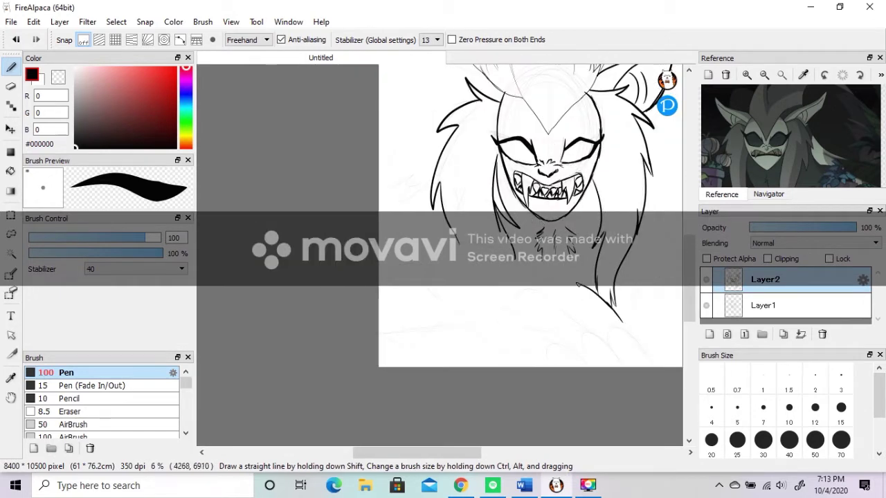
pyautogui.moveTo(480, 164)
pyautogui.mouseDown()
pyautogui.moveTo(425, 130)
pyautogui.moveTo(336, 133)
pyautogui.moveTo(400, 238)
pyautogui.mouseUp()
pyautogui.moveTo(449, 188); pyautogui.dragTo(382, 144)
pyautogui.moveTo(352, 103)
pyautogui.mouseDown()
pyautogui.moveTo(426, 182)
pyautogui.moveTo(402, 215)
pyautogui.mouseUp()
pyautogui.moveTo(396, 232)
pyautogui.mouseDown()
pyautogui.moveTo(376, 226)
pyautogui.moveTo(399, 247)
pyautogui.mouseUp()
# Ink the jagged outer mane behind and above the left ear
pyautogui.moveTo(361, 206); pyautogui.dragTo(301, 248)
pyautogui.moveTo(325, 243); pyautogui.dragTo(287, 343)
pyautogui.moveTo(287, 343)
pyautogui.mouseDown()
pyautogui.moveTo(303, 316)
pyautogui.moveTo(314, 393)
pyautogui.mouseUp()
pyautogui.moveTo(689, 238); pyautogui.dragTo(689, 203)
pyautogui.moveTo(385, 166); pyautogui.dragTo(320, 168)
pyautogui.moveTo(320, 168); pyautogui.dragTo(284, 261)
# Ink the outer mane from above the right ear down the figure's right side in jagged points
pyautogui.moveTo(394, 454); pyautogui.dragTo(463, 454)
pyautogui.moveTo(405, 184)
pyautogui.mouseDown()
pyautogui.moveTo(521, 192)
pyautogui.moveTo(475, 200)
pyautogui.mouseUp()
pyautogui.moveTo(483, 201); pyautogui.dragTo(551, 251)
pyautogui.moveTo(689, 207); pyautogui.dragTo(689, 239)
pyautogui.moveTo(532, 68); pyautogui.dragTo(566, 121)
pyautogui.moveTo(565, 125)
pyautogui.mouseDown()
pyautogui.moveTo(585, 200)
pyautogui.moveTo(580, 285)
pyautogui.mouseUp()
pyautogui.moveTo(579, 285); pyautogui.dragTo(571, 442)
pyautogui.moveTo(689, 241)
pyautogui.mouseDown()
pyautogui.moveTo(689, 265)
pyautogui.moveTo(690, 234)
pyautogui.mouseUp()
pyautogui.moveTo(558, 227)
pyautogui.mouseDown()
pyautogui.moveTo(548, 237)
pyautogui.moveTo(569, 278)
pyautogui.mouseUp()
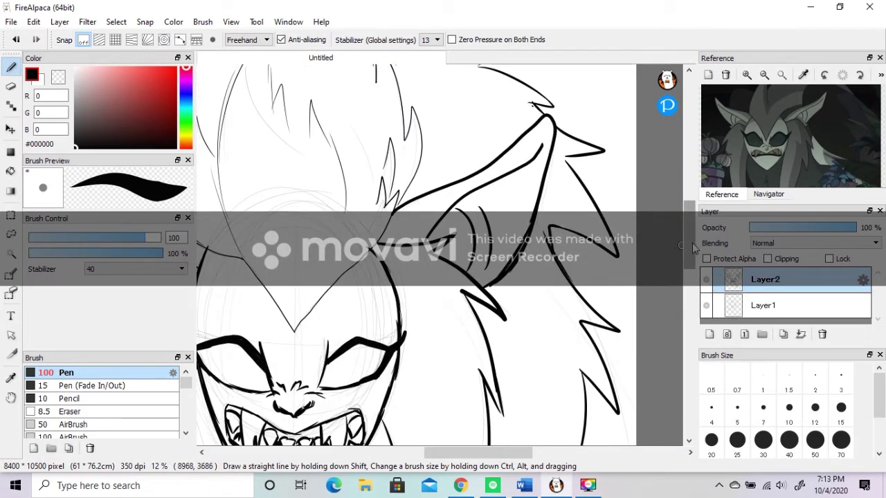
# Ink the jagged lower tips of the right outer mane
pyautogui.moveTo(689, 238); pyautogui.dragTo(689, 281)
pyautogui.moveTo(490, 242); pyautogui.dragTo(492, 307)
pyautogui.moveTo(491, 307); pyautogui.dragTo(514, 268)
pyautogui.moveTo(516, 269)
pyautogui.mouseDown()
pyautogui.moveTo(554, 362)
pyautogui.moveTo(561, 280)
pyautogui.mouseUp()
pyautogui.moveTo(576, 234); pyautogui.dragTo(586, 337)
# Ink the body edge below the right mane and the outer contour of the first finger
pyautogui.moveTo(689, 277); pyautogui.dragTo(689, 318)
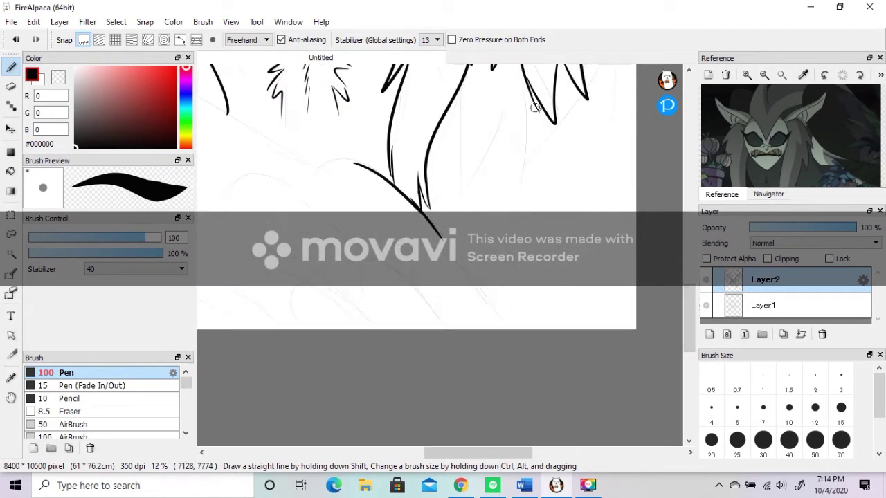
pyautogui.moveTo(537, 107); pyautogui.dragTo(498, 215)
pyautogui.moveTo(530, 149); pyautogui.dragTo(494, 284)
pyautogui.moveTo(510, 328); pyautogui.dragTo(429, 221)
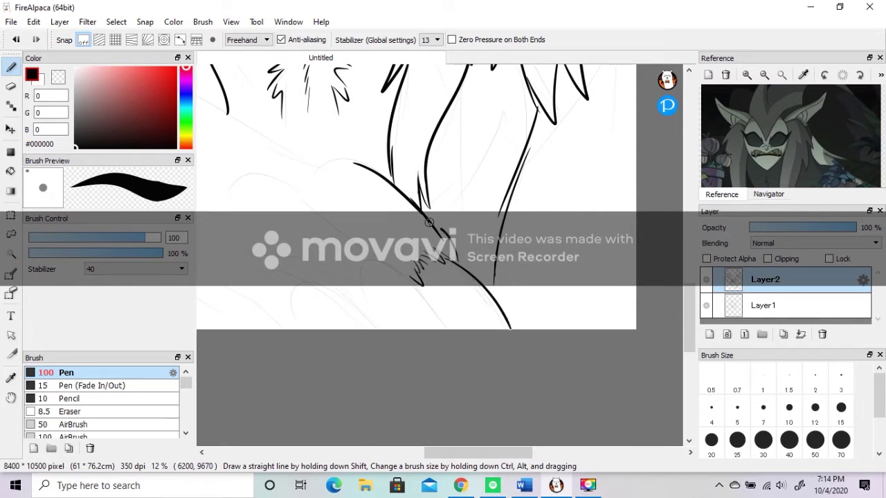
# Ink the remaining finger contours with their jagged fur tufts and the lower edge of the hand
pyautogui.moveTo(357, 249); pyautogui.dragTo(392, 259)
pyautogui.moveTo(401, 267); pyautogui.dragTo(357, 305)
pyautogui.moveTo(393, 265); pyautogui.dragTo(438, 329)
pyautogui.moveTo(356, 306); pyautogui.dragTo(384, 329)
pyautogui.moveTo(301, 287)
pyautogui.mouseDown()
pyautogui.moveTo(340, 294)
pyautogui.moveTo(294, 314)
pyautogui.moveTo(361, 310)
pyautogui.mouseUp()
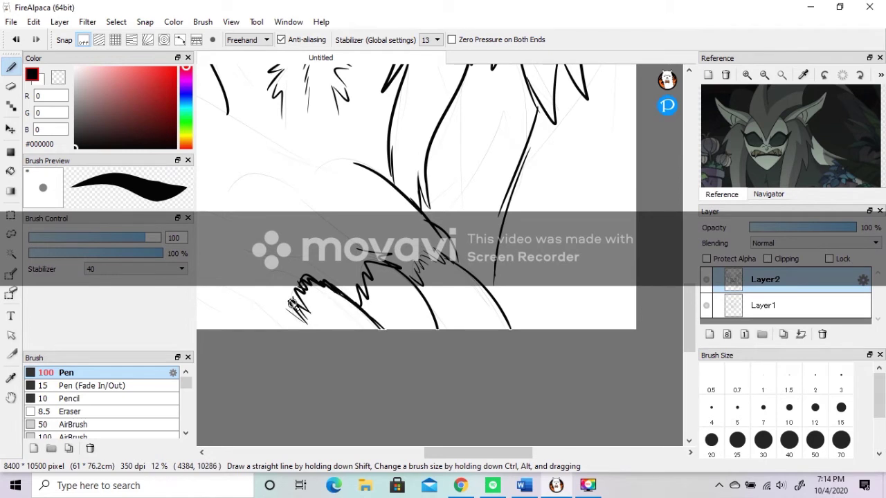
pyautogui.moveTo(268, 323)
pyautogui.mouseDown()
pyautogui.moveTo(474, 312)
pyautogui.moveTo(329, 216)
pyautogui.mouseUp()
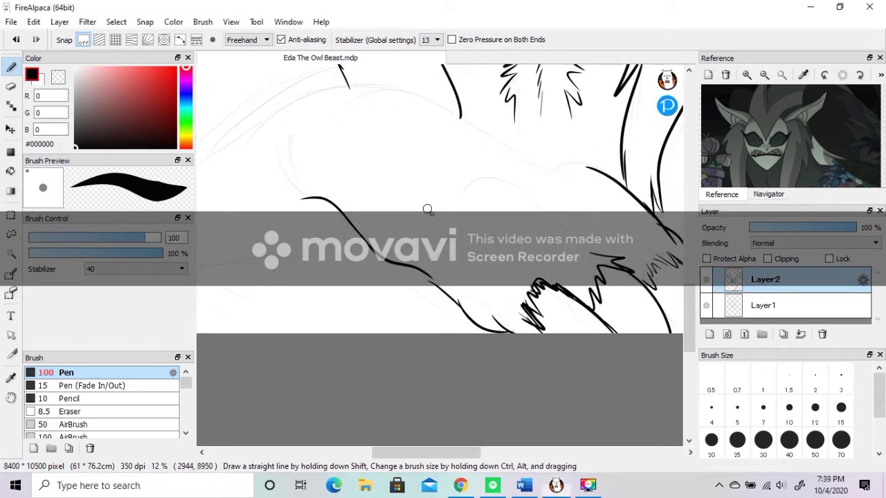
# Ink the lines between the fingers, the forearm's upper contour and the edge of the arm beneath it
pyautogui.moveTo(433, 208)
pyautogui.mouseDown()
pyautogui.moveTo(516, 267)
pyautogui.moveTo(575, 293)
pyautogui.mouseUp()
pyautogui.moveTo(464, 187)
pyautogui.mouseDown()
pyautogui.moveTo(578, 232)
pyautogui.moveTo(640, 278)
pyautogui.mouseUp()
pyautogui.scroll(3, 611, 307)
pyautogui.moveTo(529, 297)
pyautogui.mouseDown()
pyautogui.moveTo(461, 257)
pyautogui.moveTo(254, 258)
pyautogui.moveTo(245, 266)
pyautogui.mouseUp()
pyautogui.moveTo(338, 346)
pyautogui.mouseDown()
pyautogui.moveTo(338, 281)
pyautogui.moveTo(524, 285)
pyautogui.moveTo(381, 401)
pyautogui.mouseUp()
pyautogui.hscroll(2, 351, 380)
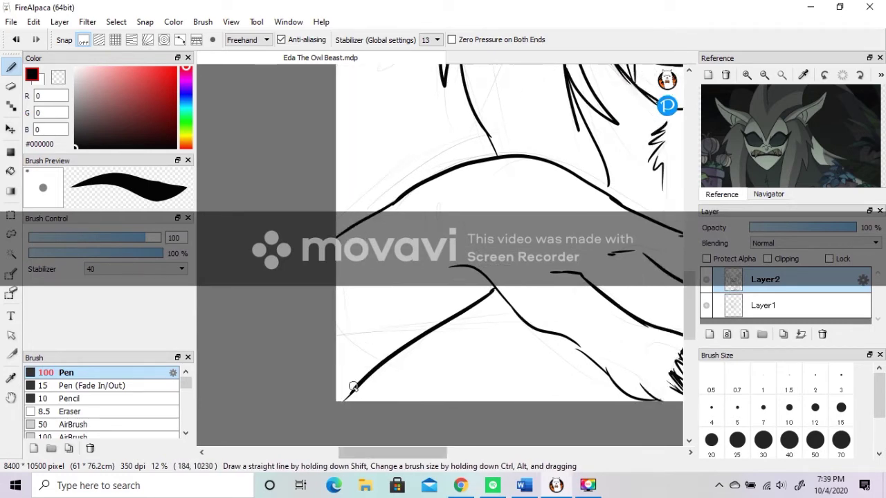
# Add finishing strokes around the fingertips at the canvas's lower edge
pyautogui.hscroll(4, 509, 305)
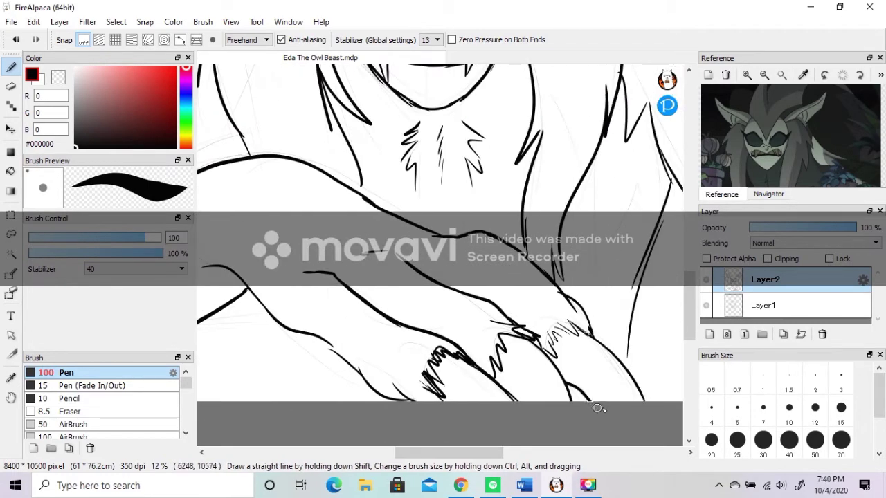
pyautogui.scroll(3, 587, 388)
pyautogui.scroll(-2, 591, 261)
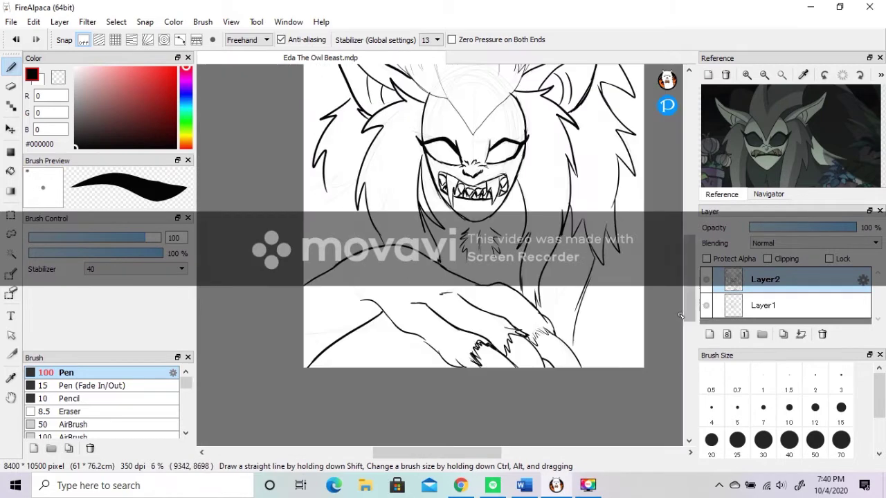
pyautogui.scroll(2, 678, 317)
pyautogui.moveTo(556, 355); pyautogui.dragTo(554, 361)
# Ink the spiky fur at the lower end of the left mane and extra tufts at the top of the crest
pyautogui.scroll(1, 638, 312)
pyautogui.scroll(-3, 637, 312)
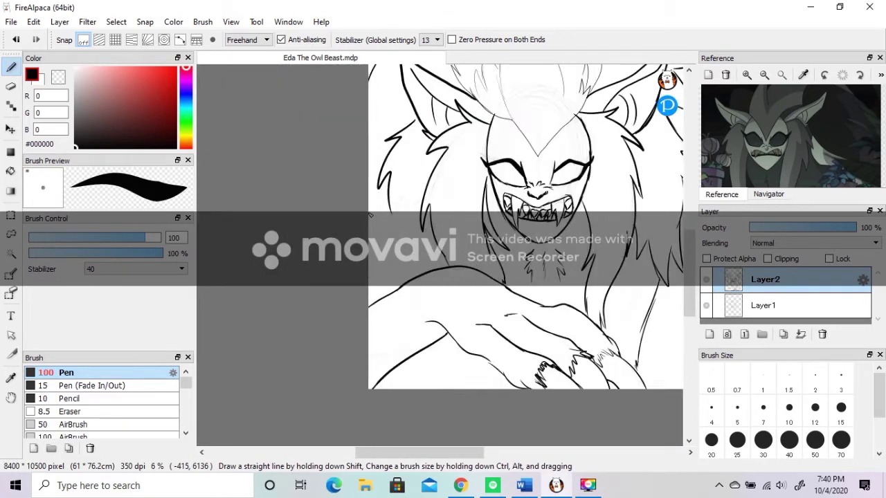
pyautogui.scroll(1, 400, 199)
pyautogui.moveTo(410, 218); pyautogui.dragTo(404, 303)
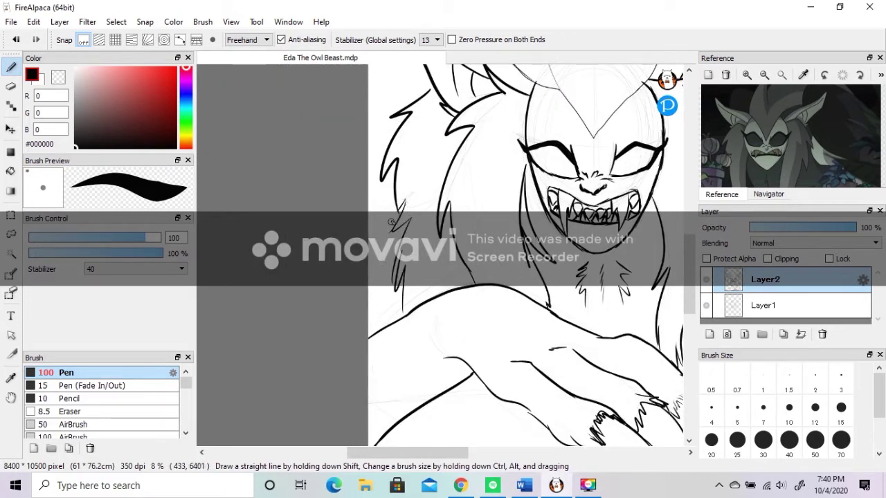
pyautogui.scroll(3, 410, 331)
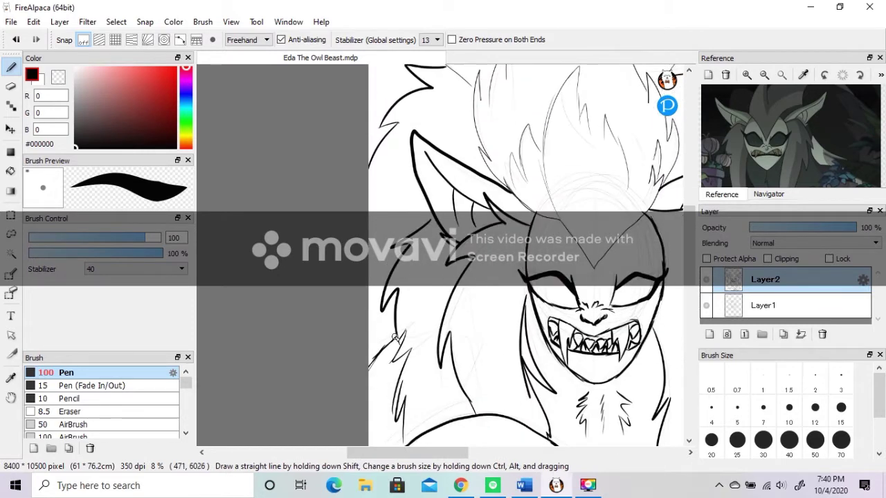
pyautogui.scroll(3, 408, 331)
pyautogui.hscroll(3, 277, 190)
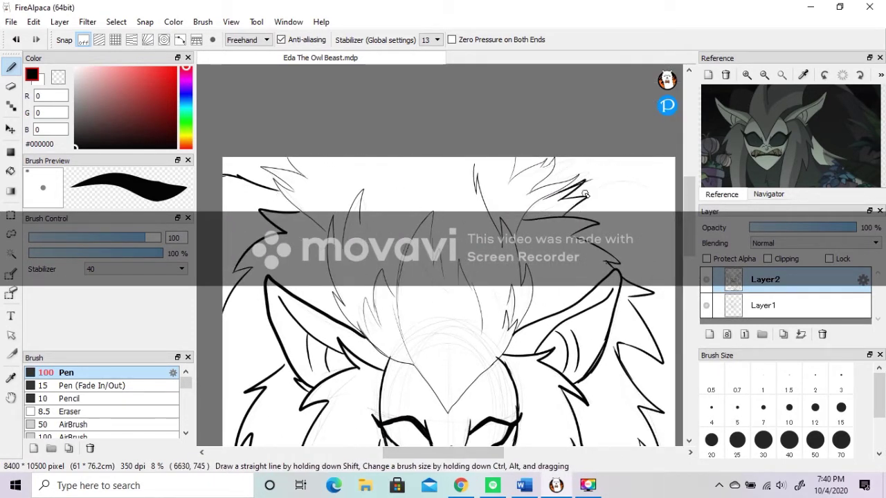
# Ink the jagged fur edge at the figure's lower right and thin fur strokes beneath the forearm
pyautogui.scroll(-7, 668, 221)
pyautogui.moveTo(671, 258)
pyautogui.mouseDown()
pyautogui.moveTo(658, 308)
pyautogui.moveTo(612, 405)
pyautogui.mouseUp()
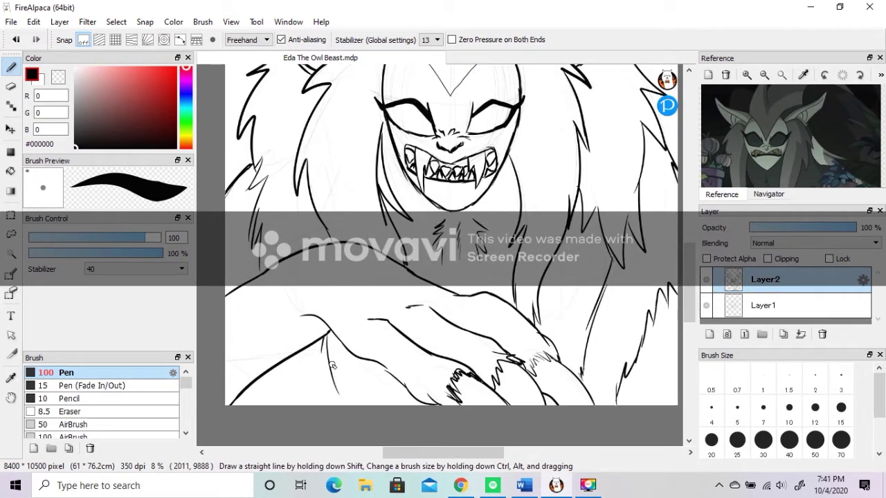
pyautogui.moveTo(332, 364); pyautogui.dragTo(359, 403)
pyautogui.moveTo(382, 371); pyautogui.dragTo(385, 404)
pyautogui.moveTo(297, 349); pyautogui.dragTo(321, 404)
# Hide the Layer1 sketch and add a new layer beneath the Layer2 line art
pyautogui.moveTo(685, 303)
pyautogui.mouseDown()
pyautogui.moveTo(689, 255)
pyautogui.moveTo(688, 288)
pyautogui.mouseUp()
pyautogui.click(800, 302)
pyautogui.click(706, 305)
pyautogui.click(709, 334)
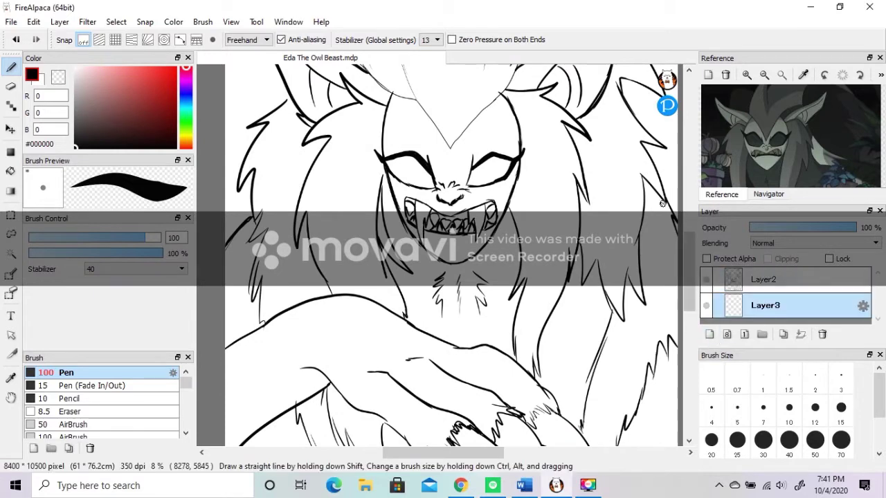
# Set the canvas background colour to a very dark brown
pyautogui.click(231, 21)
pyautogui.click(305, 363)
pyautogui.click(405, 275)
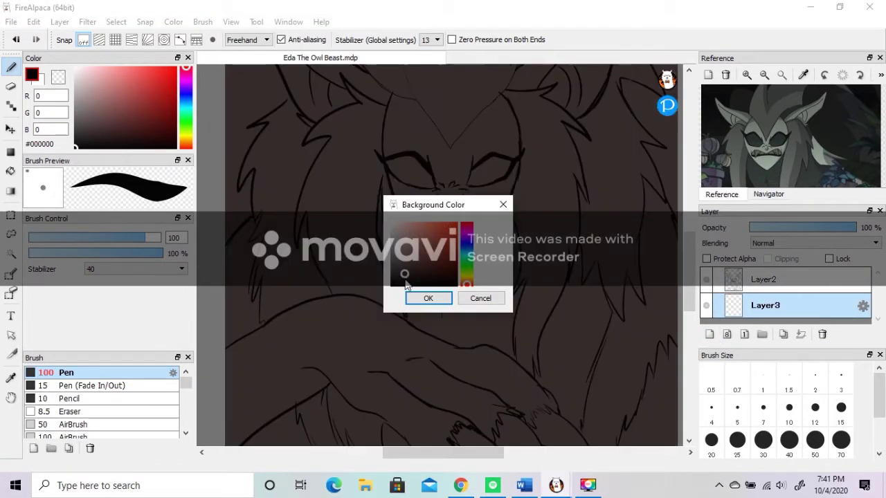
pyautogui.moveTo(402, 276); pyautogui.dragTo(397, 281)
pyautogui.click(429, 300)
# Sample the dark grey hair colour #303331 from the reference image
pyautogui.moveTo(689, 273); pyautogui.dragTo(687, 227)
pyautogui.click(802, 75)
pyautogui.click(732, 144)
pyautogui.click(776, 92)
# Choose the Watercolor brush and set its size to 300
pyautogui.moveTo(187, 384); pyautogui.dragTo(187, 390)
pyautogui.click(144, 398)
pyautogui.scroll(-1, 523, 360)
pyautogui.moveTo(688, 222); pyautogui.dragTo(687, 234)
pyautogui.press(']')
pyautogui.press(']')
pyautogui.press(']')
pyautogui.press(']')
pyautogui.press(']')
pyautogui.press('[')
# Paint the crest's hair strands grey on Layer3 with upward-pointing Watercolor strokes
pyautogui.moveTo(381, 172)
pyautogui.mouseDown()
pyautogui.moveTo(395, 137)
pyautogui.moveTo(422, 184)
pyautogui.moveTo(401, 217)
pyautogui.mouseUp()
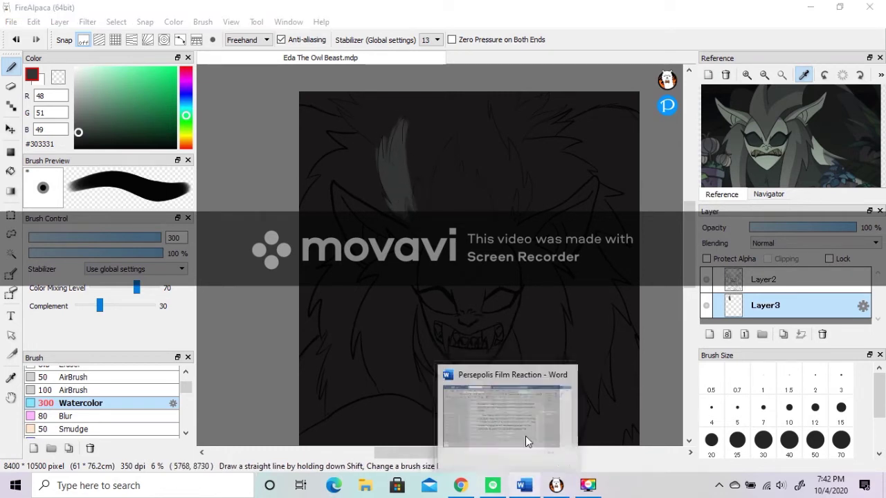
pyautogui.moveTo(416, 174)
pyautogui.mouseDown()
pyautogui.moveTo(458, 164)
pyautogui.moveTo(494, 212)
pyautogui.moveTo(509, 149)
pyautogui.moveTo(524, 215)
pyautogui.mouseUp()
pyautogui.moveTo(690, 235); pyautogui.dragTo(690, 217)
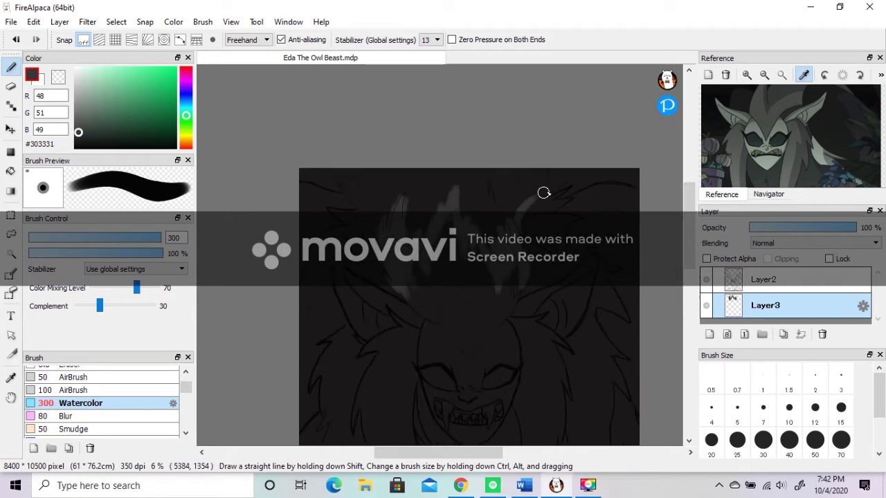
pyautogui.moveTo(381, 219)
pyautogui.mouseDown()
pyautogui.moveTo(339, 187)
pyautogui.moveTo(358, 180)
pyautogui.mouseUp()
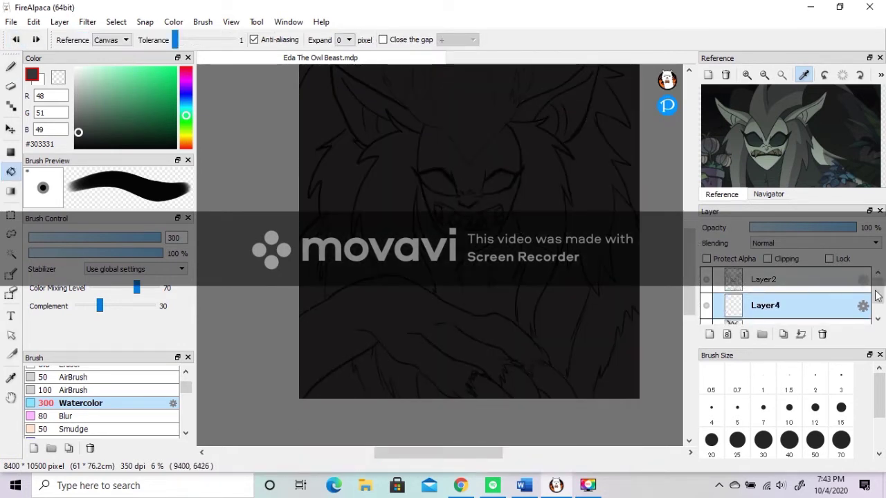
# Select Layer3 and make its painted hair visible again
pyautogui.moveTo(878, 296); pyautogui.dragTo(877, 301)
pyautogui.click(768, 319)
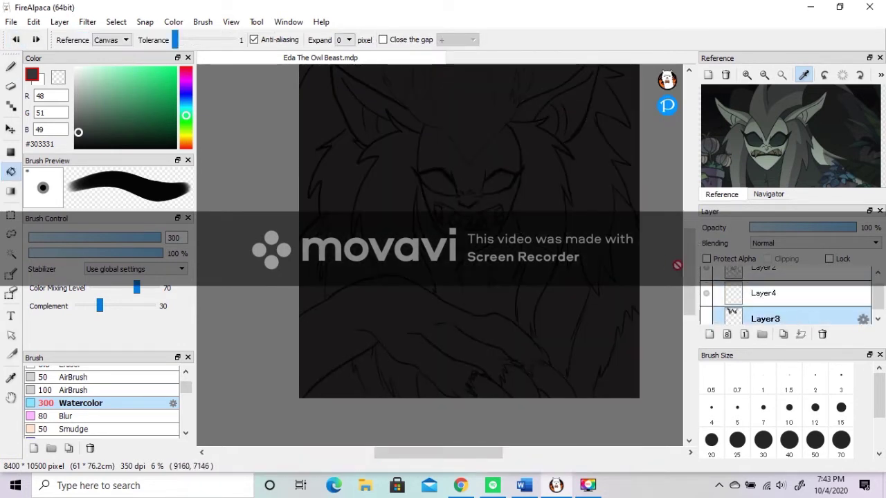
pyautogui.moveTo(689, 267); pyautogui.dragTo(689, 240)
pyautogui.click(705, 318)
pyautogui.click(423, 102)
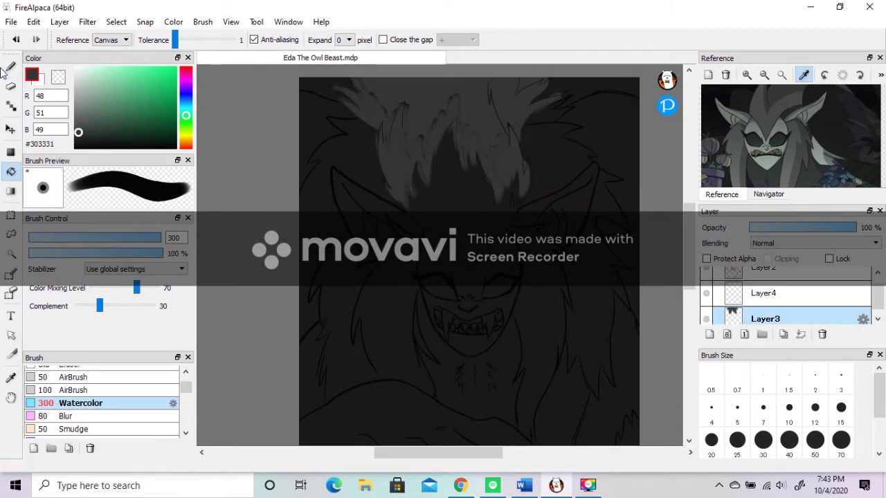
# Paint the long hair locks framing both sides of the face with dark grey #303331
pyautogui.press('b')
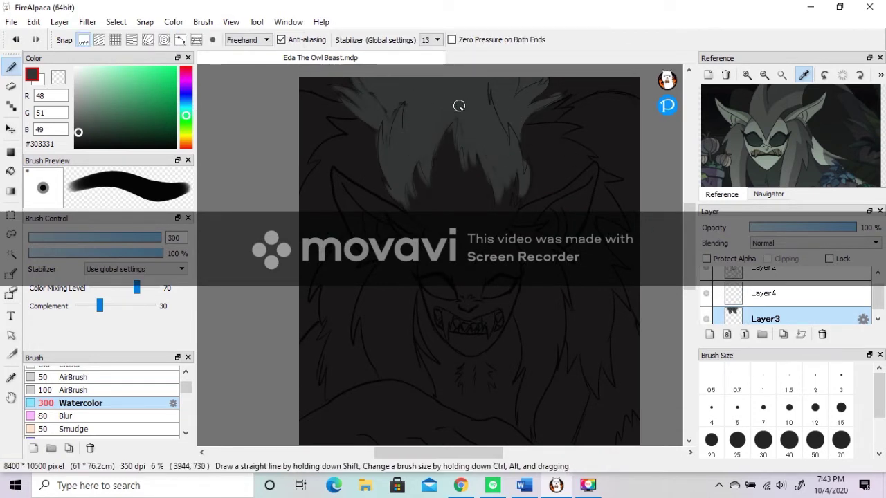
pyautogui.moveTo(389, 220)
pyautogui.mouseDown()
pyautogui.moveTo(368, 262)
pyautogui.moveTo(369, 352)
pyautogui.moveTo(383, 378)
pyautogui.mouseUp()
pyautogui.moveTo(430, 394)
pyautogui.mouseDown()
pyautogui.moveTo(408, 328)
pyautogui.moveTo(414, 293)
pyautogui.mouseUp()
pyautogui.moveTo(413, 255)
pyautogui.mouseDown()
pyautogui.moveTo(400, 295)
pyautogui.moveTo(375, 293)
pyautogui.moveTo(381, 277)
pyautogui.moveTo(409, 372)
pyautogui.mouseUp()
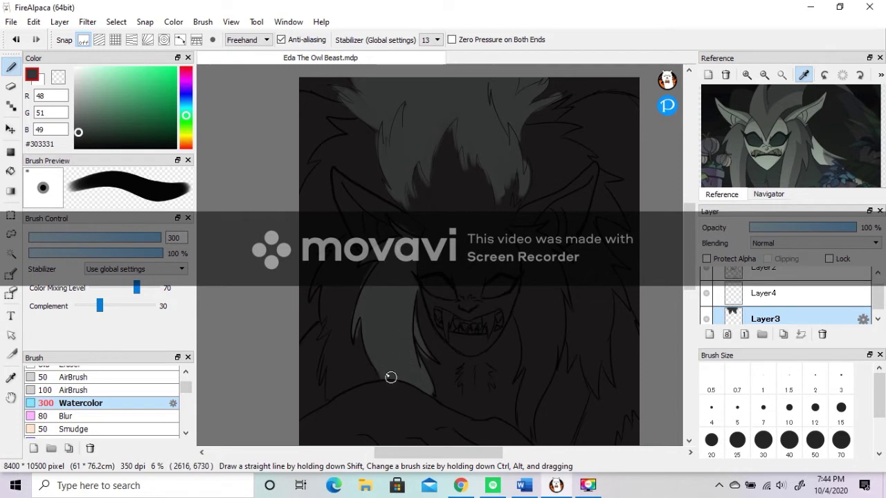
pyautogui.scroll(-2, 687, 247)
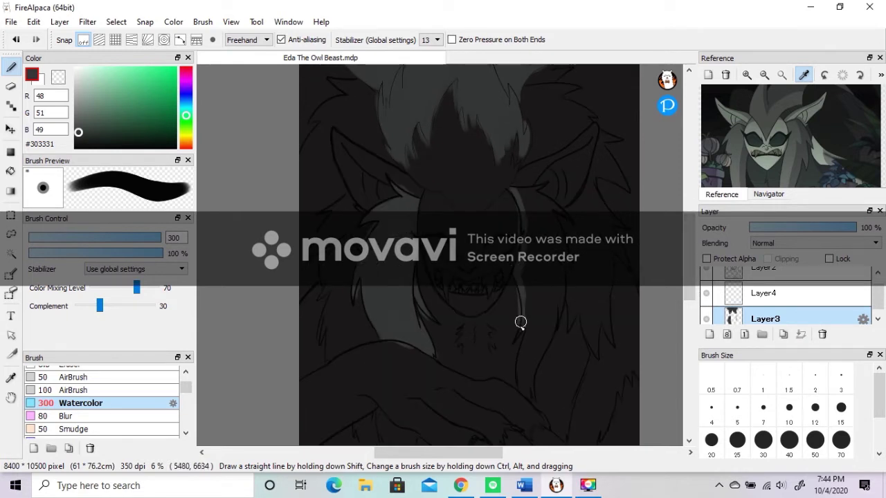
pyautogui.moveTo(526, 195)
pyautogui.mouseDown()
pyautogui.moveTo(541, 200)
pyautogui.moveTo(560, 312)
pyautogui.moveTo(527, 201)
pyautogui.moveTo(538, 243)
pyautogui.moveTo(530, 312)
pyautogui.moveTo(558, 284)
pyautogui.mouseUp()
# Sample the grey #404641 from the reference image and paint the crest's central tuft down to the forehead
pyautogui.click(737, 117)
pyautogui.moveTo(441, 183)
pyautogui.mouseDown()
pyautogui.moveTo(458, 208)
pyautogui.moveTo(510, 177)
pyautogui.moveTo(481, 134)
pyautogui.moveTo(431, 166)
pyautogui.moveTo(432, 185)
pyautogui.moveTo(442, 105)
pyautogui.moveTo(459, 187)
pyautogui.moveTo(475, 197)
pyautogui.moveTo(490, 173)
pyautogui.moveTo(476, 205)
pyautogui.mouseUp()
pyautogui.scroll(2, 462, 108)
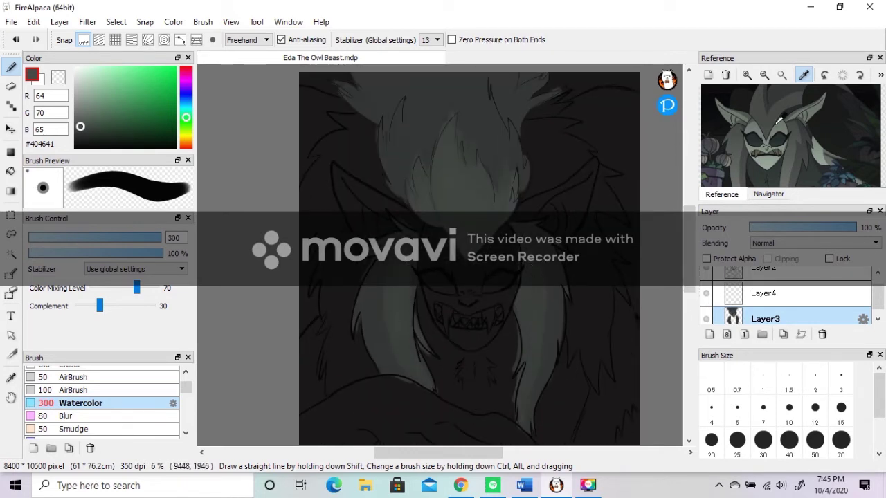
# Sample the dark green-grey #2C3431 from the reference and paint the neck and chest around the chin
pyautogui.click(763, 165)
pyautogui.moveTo(429, 294)
pyautogui.mouseDown()
pyautogui.moveTo(427, 321)
pyautogui.moveTo(460, 356)
pyautogui.moveTo(510, 320)
pyautogui.moveTo(511, 374)
pyautogui.mouseUp()
pyautogui.moveTo(423, 322)
pyautogui.mouseDown()
pyautogui.moveTo(439, 390)
pyautogui.moveTo(508, 413)
pyautogui.moveTo(448, 349)
pyautogui.moveTo(484, 409)
pyautogui.moveTo(438, 352)
pyautogui.moveTo(492, 350)
pyautogui.mouseUp()
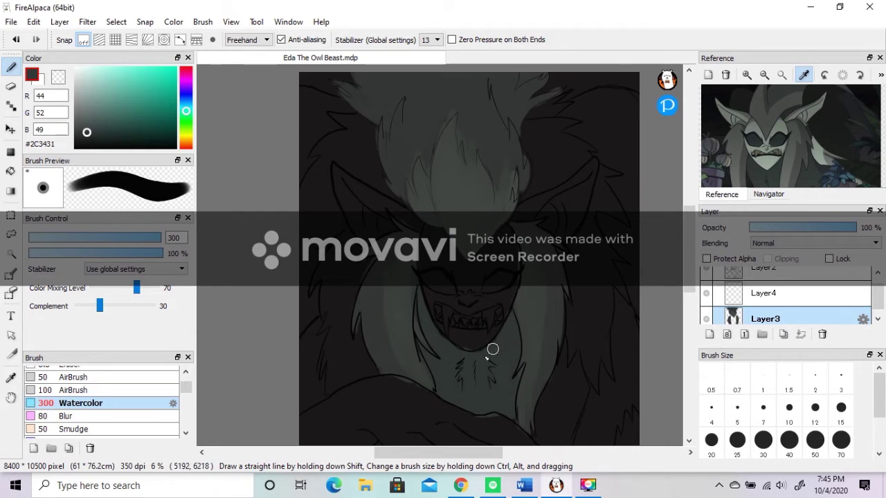
# Paint the body fur on both sides of the chest and behind the outer hair locks with #2C3431
pyautogui.scroll(-3, 609, 318)
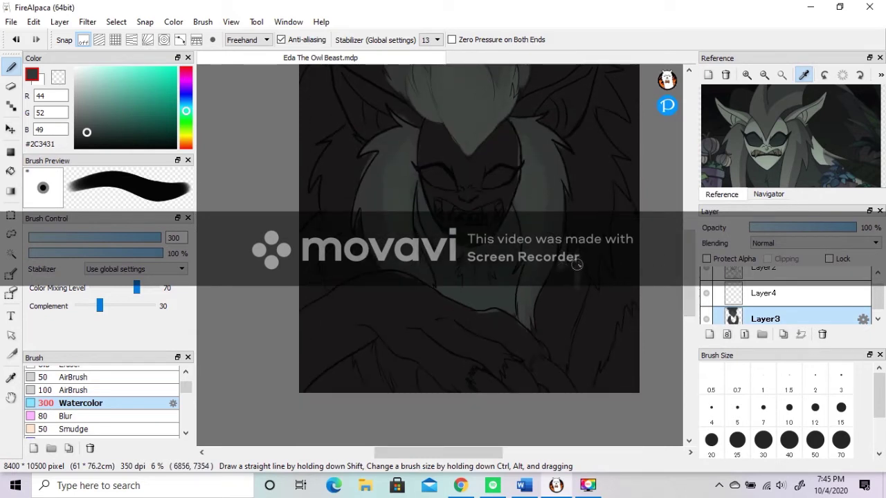
pyautogui.moveTo(582, 281)
pyautogui.mouseDown()
pyautogui.moveTo(534, 322)
pyautogui.moveTo(560, 360)
pyautogui.moveTo(553, 334)
pyautogui.moveTo(566, 327)
pyautogui.mouseUp()
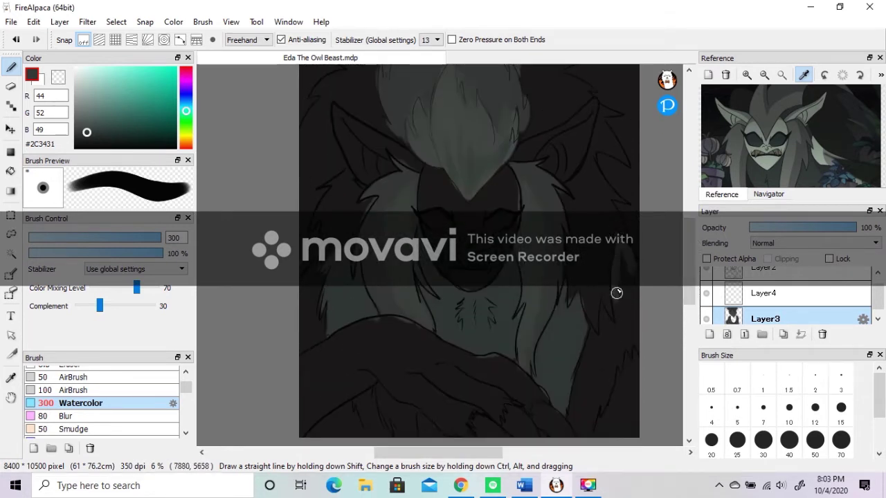
pyautogui.moveTo(616, 293)
pyautogui.mouseDown()
pyautogui.moveTo(587, 328)
pyautogui.moveTo(569, 415)
pyautogui.moveTo(583, 432)
pyautogui.moveTo(633, 330)
pyautogui.mouseUp()
pyautogui.moveTo(614, 359); pyautogui.dragTo(584, 417)
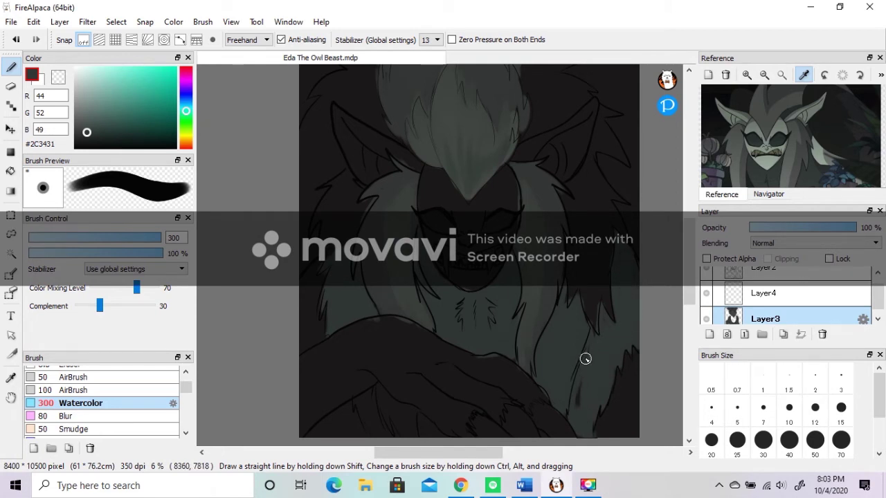
pyautogui.moveTo(690, 296); pyautogui.dragTo(690, 268)
pyautogui.moveTo(332, 302)
pyautogui.mouseDown()
pyautogui.moveTo(344, 295)
pyautogui.moveTo(319, 337)
pyautogui.moveTo(326, 367)
pyautogui.moveTo(335, 336)
pyautogui.moveTo(355, 359)
pyautogui.moveTo(351, 296)
pyautogui.moveTo(355, 332)
pyautogui.mouseUp()
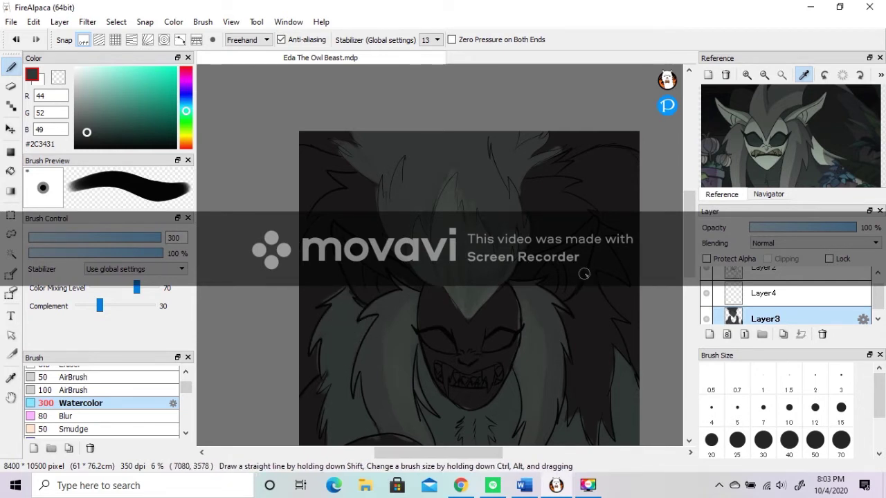
# Paint the upper mane on both sides of the crest, above the ears, with #2C3431
pyautogui.moveTo(555, 179); pyautogui.dragTo(590, 209)
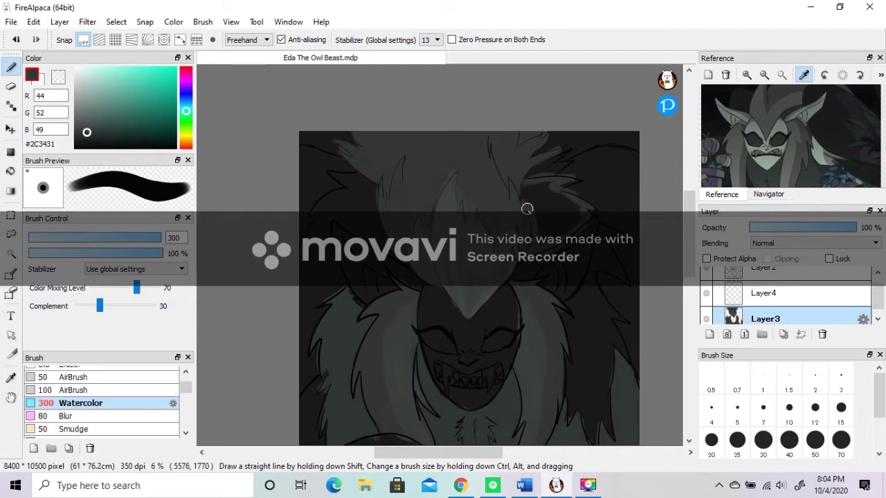
pyautogui.moveTo(542, 239)
pyautogui.mouseDown()
pyautogui.moveTo(561, 203)
pyautogui.moveTo(582, 209)
pyautogui.mouseUp()
pyautogui.moveTo(332, 177)
pyautogui.mouseDown()
pyautogui.moveTo(366, 181)
pyautogui.moveTo(386, 248)
pyautogui.mouseUp()
pyautogui.moveTo(338, 222); pyautogui.dragTo(344, 199)
pyautogui.moveTo(347, 220)
pyautogui.mouseDown()
pyautogui.moveTo(353, 178)
pyautogui.moveTo(369, 192)
pyautogui.moveTo(313, 218)
pyautogui.mouseUp()
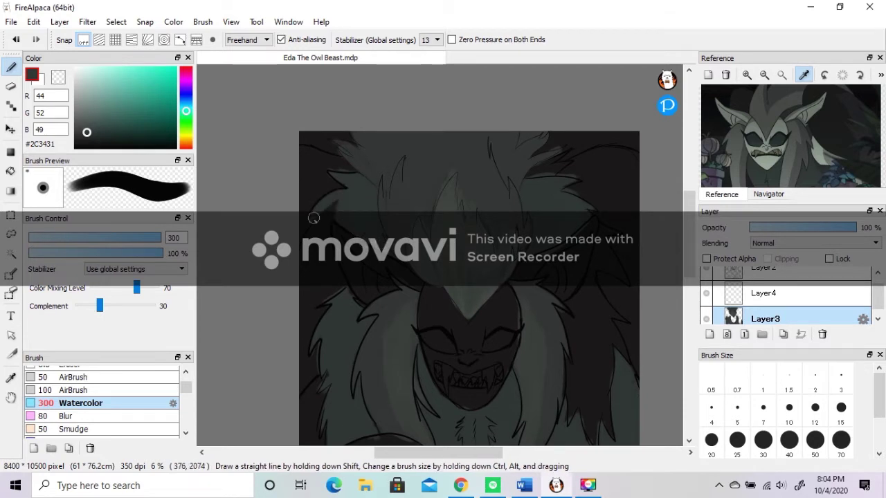
# Fill the mane's remaining outer fur beside and below both ears with #2C3431
pyautogui.scroll(-2, 325, 229)
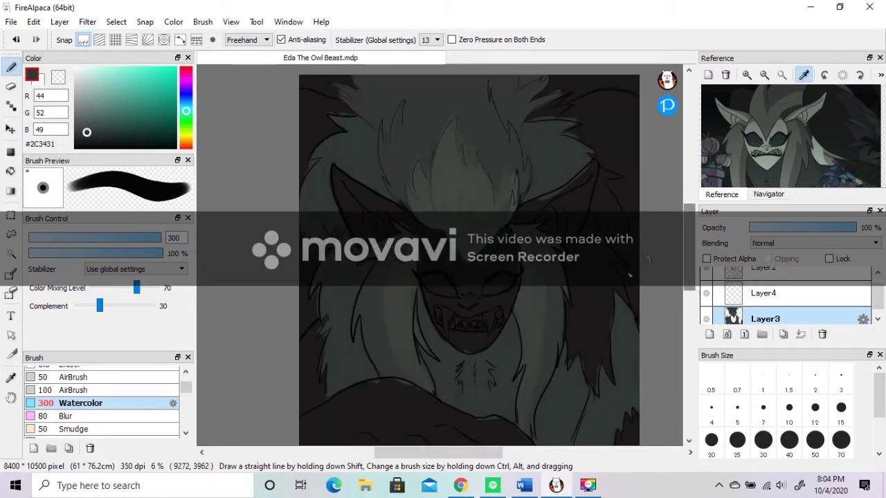
pyautogui.moveTo(316, 253); pyautogui.dragTo(310, 328)
pyautogui.moveTo(575, 244); pyautogui.dragTo(596, 193)
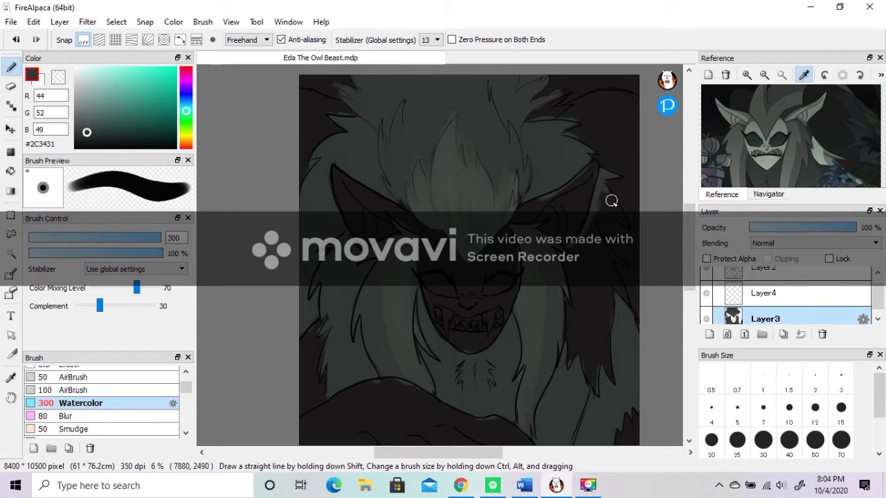
pyautogui.moveTo(592, 233)
pyautogui.mouseDown()
pyautogui.moveTo(623, 303)
pyautogui.moveTo(602, 352)
pyautogui.moveTo(574, 356)
pyautogui.moveTo(569, 278)
pyautogui.moveTo(585, 303)
pyautogui.moveTo(596, 255)
pyautogui.moveTo(576, 247)
pyautogui.mouseUp()
pyautogui.moveTo(689, 227); pyautogui.dragTo(689, 217)
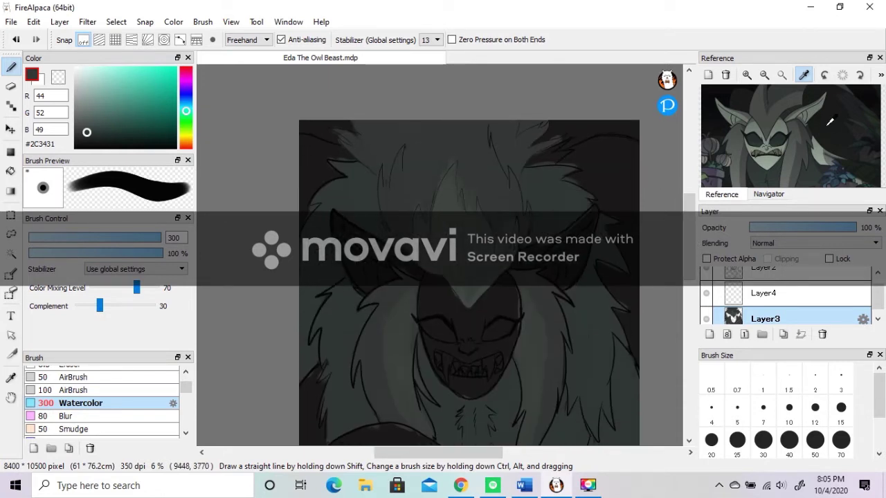
# Sample near-black shades #141715 and #131715 from the reference's dark body and paint the area behind the mane
pyautogui.click(828, 125)
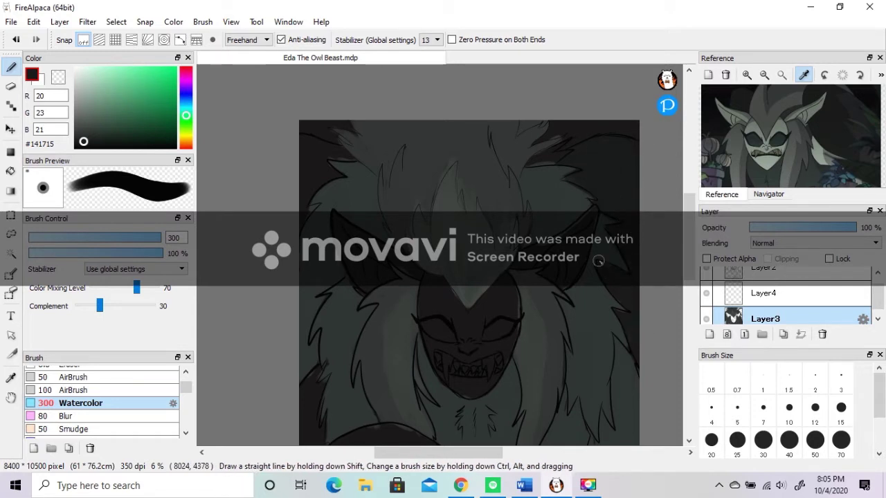
pyautogui.click(834, 111)
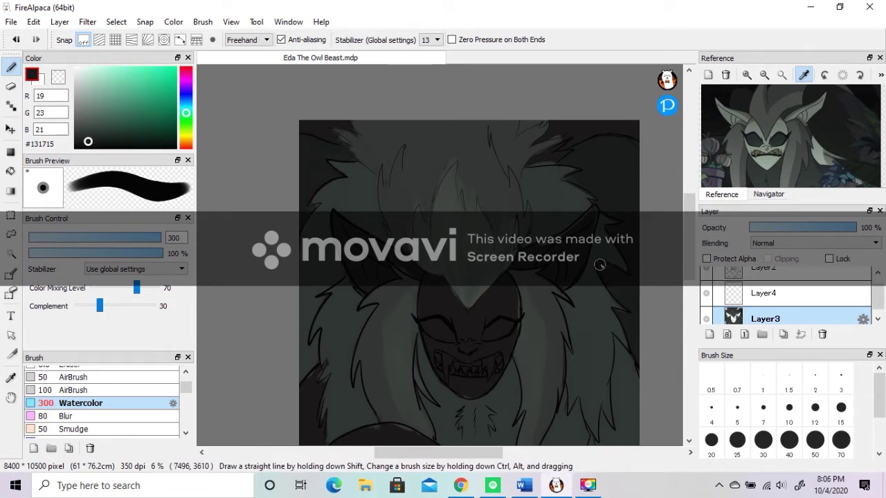
# Sample the pale green-grey #8A9B8D from the reference and paint the fur patch in the canvas's lower-right corner
pyautogui.moveTo(689, 242); pyautogui.dragTo(690, 281)
pyautogui.click(811, 154)
pyautogui.moveTo(618, 313)
pyautogui.mouseDown()
pyautogui.moveTo(633, 323)
pyautogui.moveTo(637, 370)
pyautogui.mouseUp()
pyautogui.moveTo(620, 309)
pyautogui.mouseDown()
pyautogui.moveTo(606, 368)
pyautogui.moveTo(629, 371)
pyautogui.moveTo(631, 327)
pyautogui.mouseUp()
# Paint the pale upper-arm patch and trace the inside edges of the forearm and hand with #8A9B8D
pyautogui.moveTo(303, 219)
pyautogui.mouseDown()
pyautogui.moveTo(326, 242)
pyautogui.moveTo(301, 285)
pyautogui.moveTo(313, 253)
pyautogui.moveTo(300, 360)
pyautogui.moveTo(297, 350)
pyautogui.moveTo(356, 314)
pyautogui.moveTo(380, 311)
pyautogui.mouseUp()
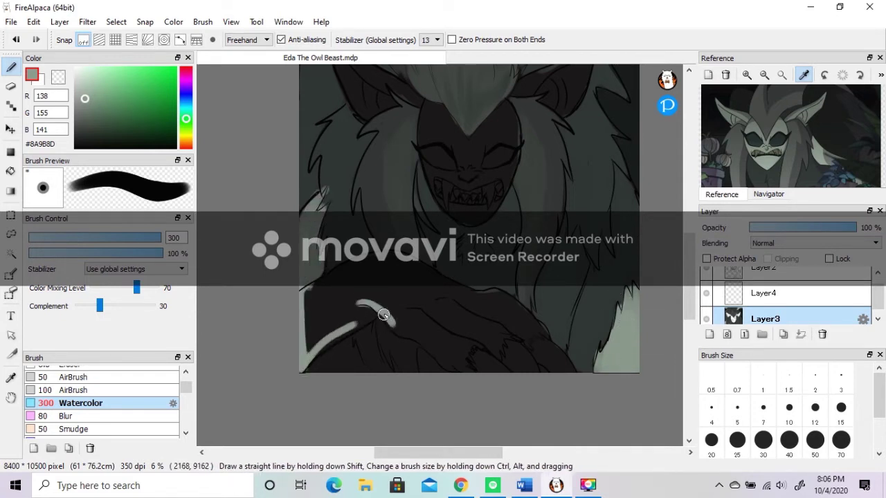
pyautogui.moveTo(380, 311); pyautogui.dragTo(411, 335)
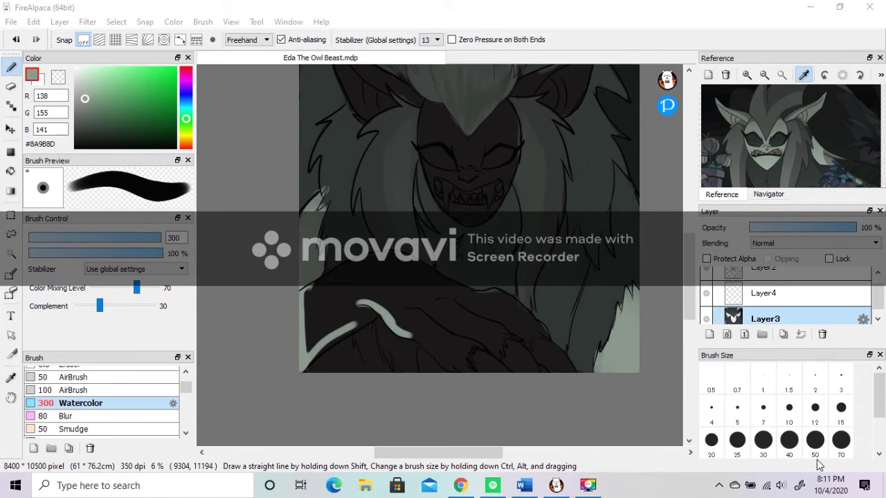
pyautogui.moveTo(302, 296)
pyautogui.mouseDown()
pyautogui.moveTo(380, 257)
pyautogui.moveTo(512, 302)
pyautogui.moveTo(544, 330)
pyautogui.moveTo(507, 332)
pyautogui.moveTo(441, 301)
pyautogui.moveTo(498, 352)
pyautogui.moveTo(473, 337)
pyautogui.moveTo(414, 334)
pyautogui.moveTo(466, 353)
pyautogui.mouseUp()
pyautogui.moveTo(366, 320)
pyautogui.mouseDown()
pyautogui.moveTo(302, 370)
pyautogui.moveTo(368, 314)
pyautogui.mouseUp()
# Bucket-fill the forearm and hand with #8A9B8D, then touch up the leftover gaps with the Watercolor brush
pyautogui.click(10, 171)
pyautogui.click(339, 301)
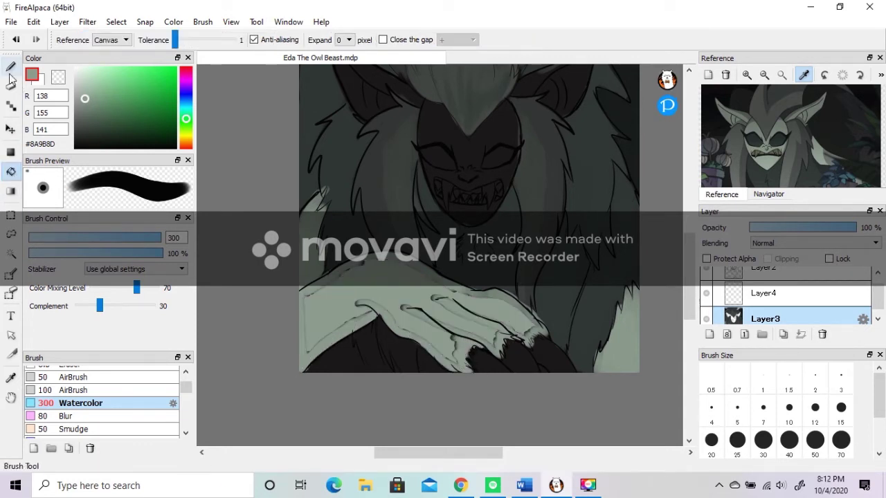
pyautogui.click(10, 72)
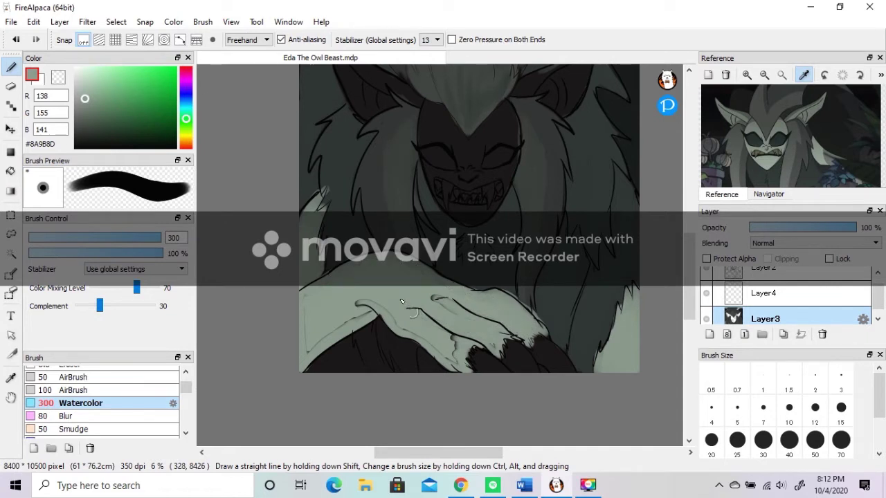
pyautogui.click(16, 40)
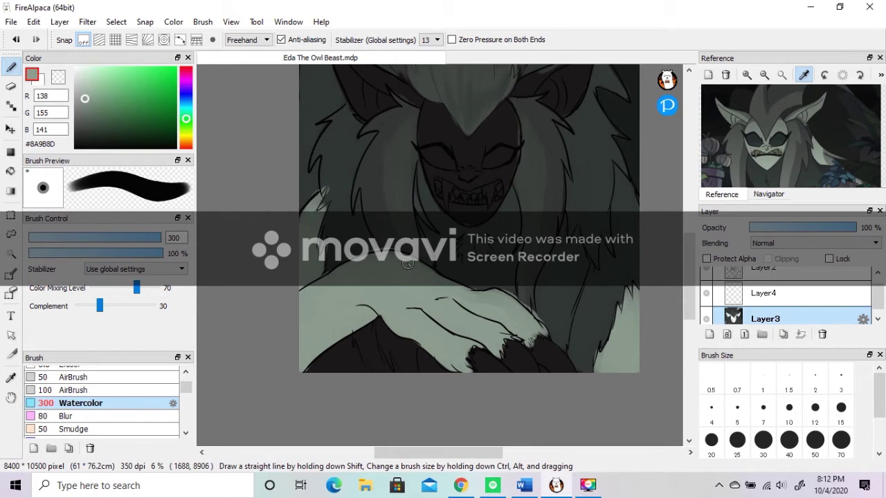
# Pick the dark fur colour #2B3230 and paint the fur below the forearm and hand
pyautogui.scroll(3, 545, 321)
pyautogui.keyDown('alt'); pyautogui.click(357, 393); pyautogui.keyUp('alt')
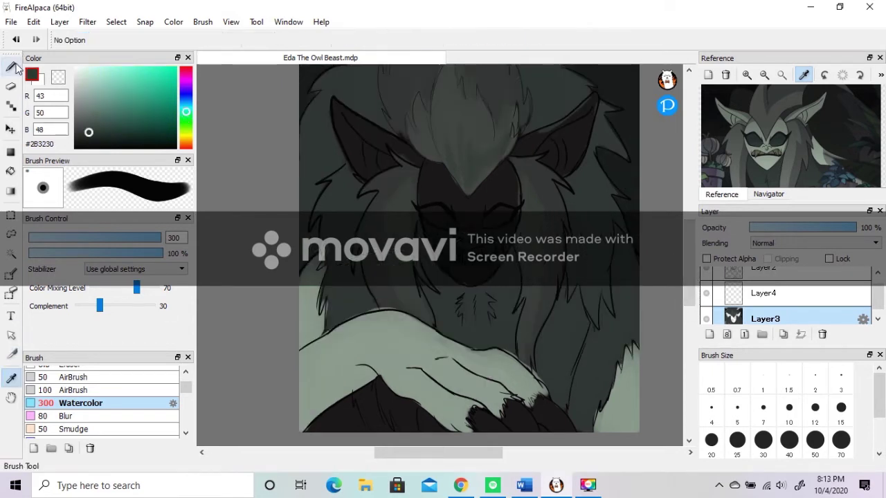
pyautogui.moveTo(356, 392)
pyautogui.mouseDown()
pyautogui.moveTo(389, 436)
pyautogui.moveTo(404, 406)
pyautogui.moveTo(434, 425)
pyautogui.moveTo(377, 377)
pyautogui.moveTo(417, 410)
pyautogui.moveTo(361, 396)
pyautogui.moveTo(309, 426)
pyautogui.moveTo(347, 430)
pyautogui.moveTo(349, 403)
pyautogui.moveTo(333, 412)
pyautogui.moveTo(358, 400)
pyautogui.moveTo(332, 413)
pyautogui.moveTo(379, 389)
pyautogui.moveTo(398, 402)
pyautogui.mouseUp()
# Pick the pale colour #95A597 and paint the face's outline, brows, nose bridge and forehead
pyautogui.keyDown('alt'); pyautogui.click(561, 143); pyautogui.keyUp('alt')
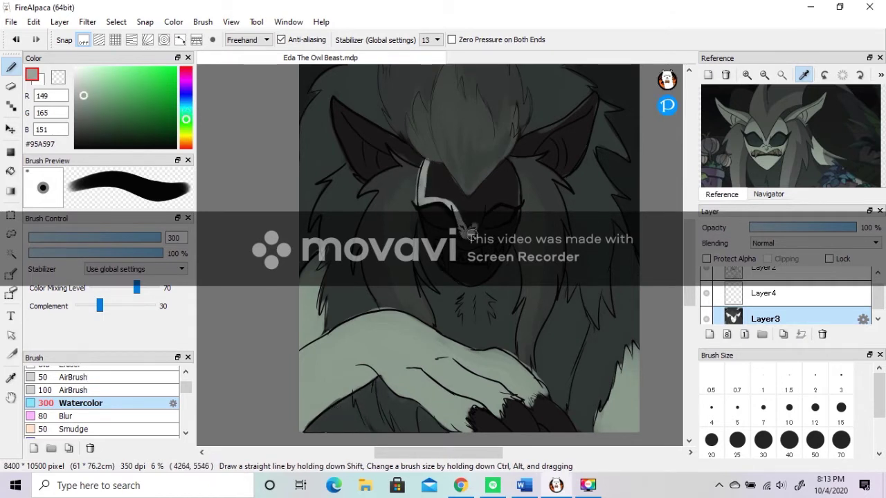
pyautogui.moveTo(513, 202); pyautogui.dragTo(510, 161)
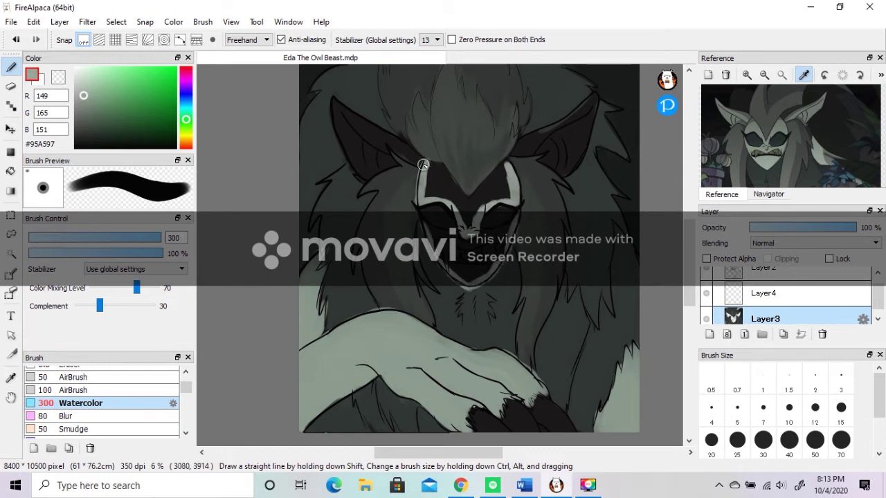
pyautogui.moveTo(422, 165)
pyautogui.mouseDown()
pyautogui.moveTo(446, 173)
pyautogui.moveTo(458, 192)
pyautogui.mouseUp()
pyautogui.moveTo(506, 164)
pyautogui.mouseDown()
pyautogui.moveTo(461, 200)
pyautogui.moveTo(494, 176)
pyautogui.moveTo(506, 195)
pyautogui.mouseUp()
pyautogui.moveTo(434, 200)
pyautogui.mouseDown()
pyautogui.moveTo(438, 168)
pyautogui.moveTo(429, 192)
pyautogui.mouseUp()
# Reduce the brush size to 150 and paint the left cheek, under-eye area and muzzle above the mouth
pyautogui.scroll(4, 448, 230)
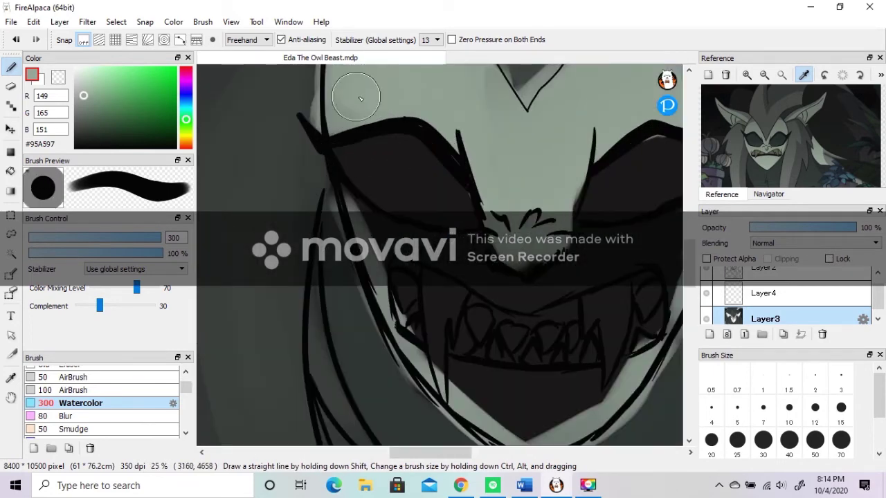
pyautogui.press('[')
pyautogui.press('[')
pyautogui.moveTo(352, 198)
pyautogui.mouseDown()
pyautogui.moveTo(381, 230)
pyautogui.moveTo(448, 239)
pyautogui.moveTo(521, 270)
pyautogui.moveTo(484, 291)
pyautogui.moveTo(401, 257)
pyautogui.moveTo(428, 246)
pyautogui.moveTo(505, 280)
pyautogui.moveTo(483, 280)
pyautogui.mouseUp()
pyautogui.moveTo(419, 452); pyautogui.dragTo(453, 452)
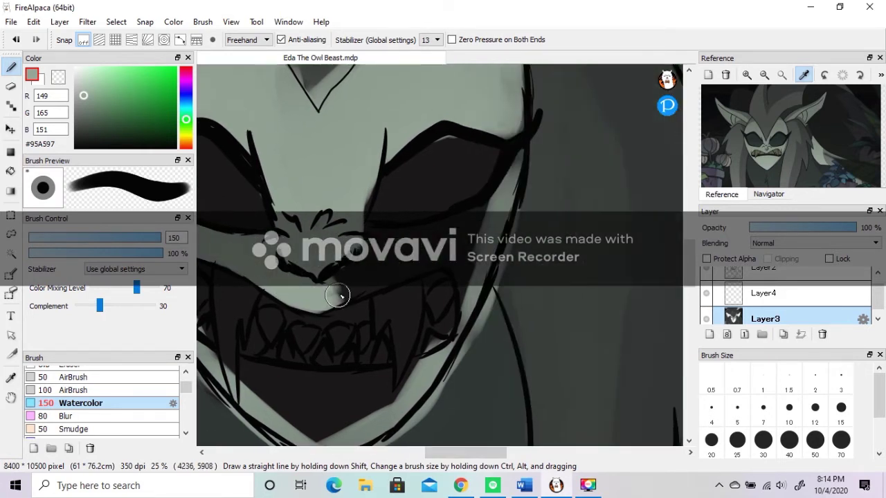
pyautogui.moveTo(467, 303); pyautogui.dragTo(449, 266)
# Paint the right side of the muzzle and cheek, the area around the right eye, and the chin with #95A597
pyautogui.moveTo(358, 221)
pyautogui.mouseDown()
pyautogui.moveTo(400, 233)
pyautogui.moveTo(486, 208)
pyautogui.mouseUp()
pyautogui.moveTo(481, 265); pyautogui.dragTo(512, 170)
pyautogui.moveTo(466, 234)
pyautogui.mouseDown()
pyautogui.moveTo(345, 280)
pyautogui.moveTo(366, 256)
pyautogui.moveTo(445, 228)
pyautogui.mouseUp()
pyautogui.moveTo(519, 161); pyautogui.dragTo(511, 126)
pyautogui.moveTo(454, 454); pyautogui.dragTo(425, 453)
pyautogui.moveTo(398, 367)
pyautogui.mouseDown()
pyautogui.moveTo(415, 396)
pyautogui.moveTo(539, 374)
pyautogui.moveTo(553, 380)
pyautogui.moveTo(415, 405)
pyautogui.moveTo(448, 384)
pyautogui.moveTo(513, 387)
pyautogui.mouseUp()
# Sample the dark teal #242F2B from the reference's eye and paint both eyes
pyautogui.click(756, 139)
pyautogui.moveTo(296, 158)
pyautogui.mouseDown()
pyautogui.moveTo(323, 192)
pyautogui.moveTo(421, 224)
pyautogui.moveTo(402, 190)
pyautogui.mouseUp()
pyautogui.moveTo(300, 159)
pyautogui.mouseDown()
pyautogui.moveTo(353, 142)
pyautogui.moveTo(360, 154)
pyautogui.moveTo(330, 173)
pyautogui.moveTo(346, 189)
pyautogui.mouseUp()
pyautogui.moveTo(544, 186)
pyautogui.mouseDown()
pyautogui.moveTo(620, 196)
pyautogui.moveTo(607, 143)
pyautogui.moveTo(648, 160)
pyautogui.moveTo(610, 161)
pyautogui.moveTo(559, 181)
pyautogui.mouseUp()
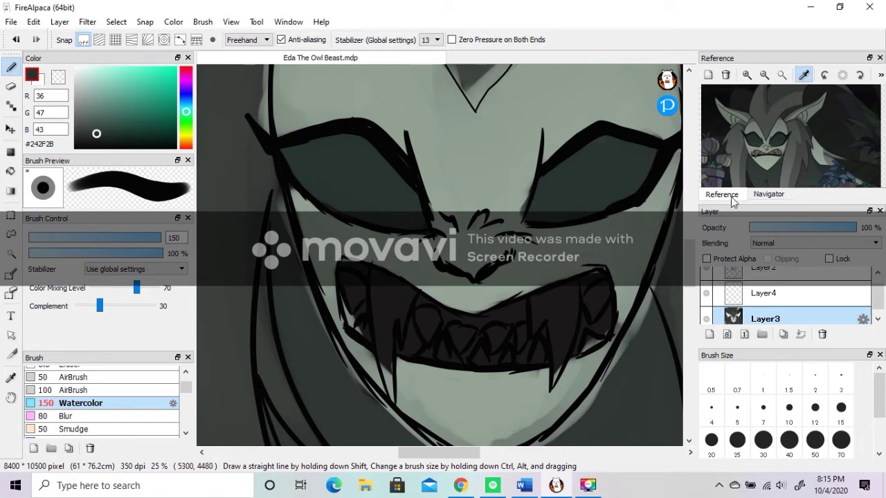
# Sample the tooth colour #585B45 and paint the large fangs at size 150 and the small teeth at size 70
pyautogui.scroll(2, 748, 164)
pyautogui.click(753, 159)
pyautogui.moveTo(374, 271)
pyautogui.mouseDown()
pyautogui.moveTo(389, 388)
pyautogui.moveTo(388, 316)
pyautogui.moveTo(404, 295)
pyautogui.moveTo(380, 279)
pyautogui.mouseUp()
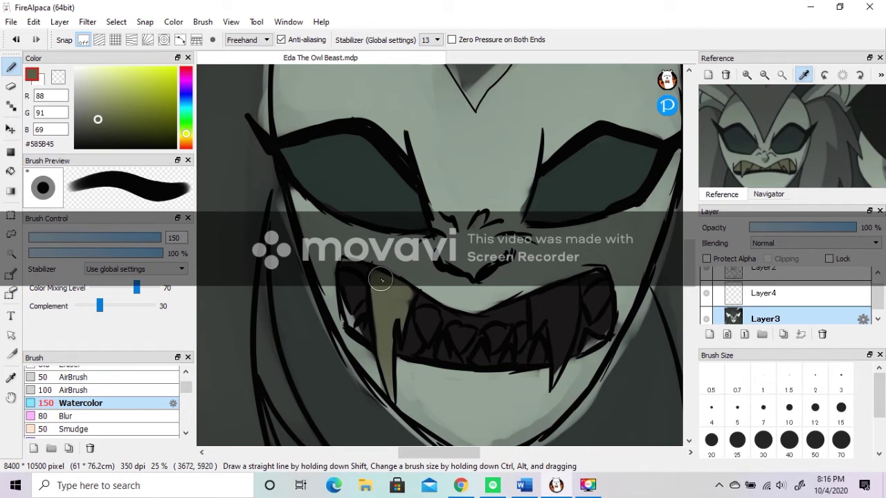
pyautogui.moveTo(529, 295)
pyautogui.mouseDown()
pyautogui.moveTo(534, 330)
pyautogui.moveTo(550, 323)
pyautogui.moveTo(558, 364)
pyautogui.moveTo(574, 285)
pyautogui.moveTo(547, 297)
pyautogui.mouseUp()
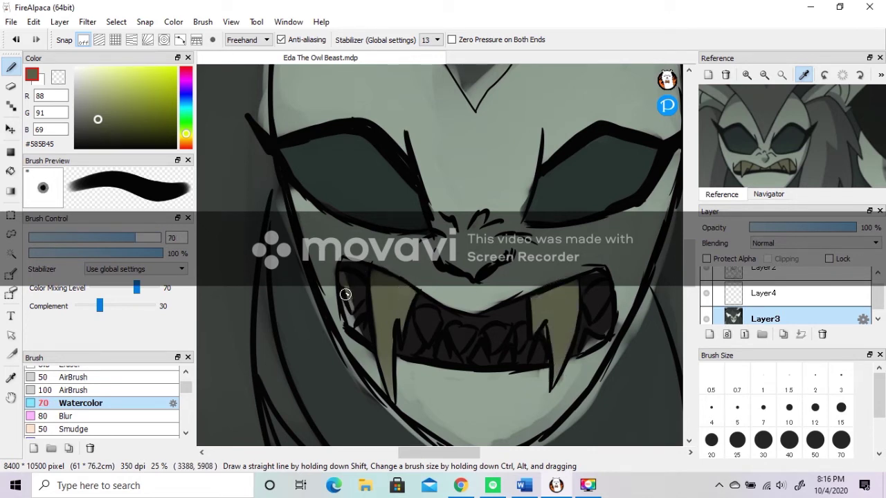
pyautogui.moveTo(451, 326); pyautogui.dragTo(490, 330)
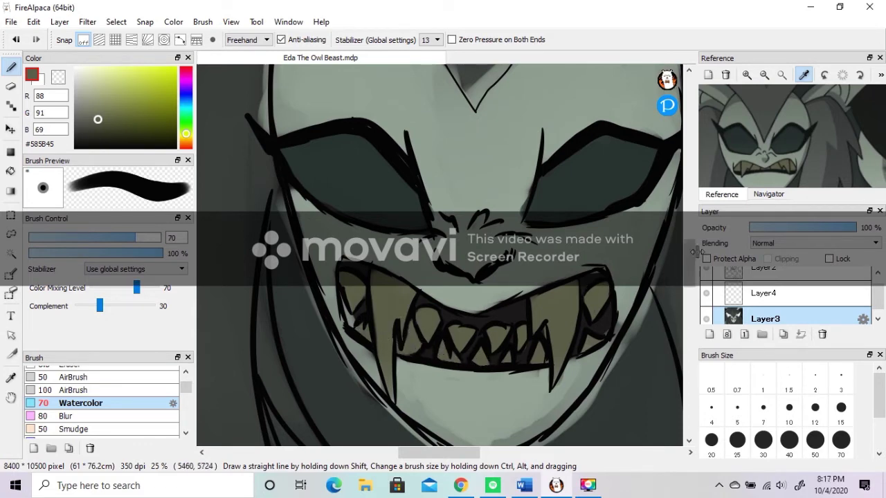
# Sample the grey-green #6A756B from the reference's ear, set the brush size to 200 and paint both ears
pyautogui.scroll(-5, 578, 307)
pyautogui.scroll(4, 578, 307)
pyautogui.moveTo(690, 258); pyautogui.dragTo(689, 229)
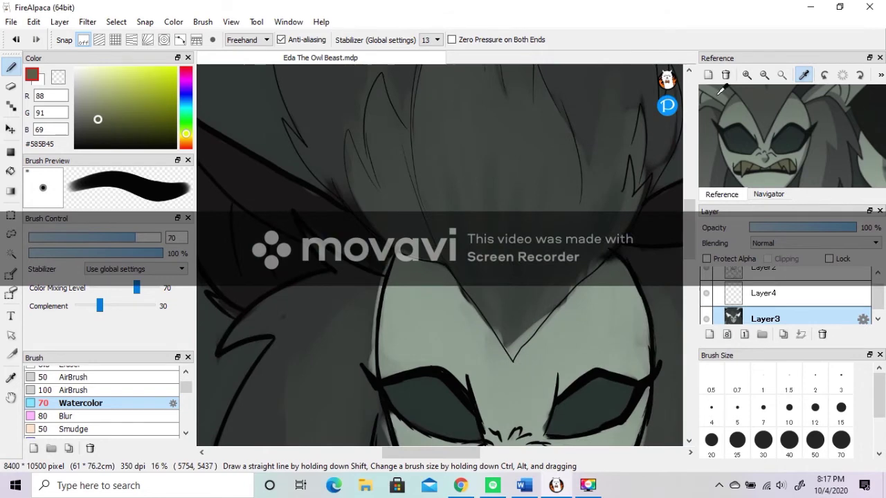
pyautogui.click(709, 99)
pyautogui.scroll(-2, 267, 174)
pyautogui.press(']')
pyautogui.press(']')
pyautogui.press(']')
pyautogui.moveTo(210, 135)
pyautogui.mouseDown()
pyautogui.moveTo(265, 228)
pyautogui.moveTo(320, 198)
pyautogui.moveTo(270, 159)
pyautogui.moveTo(231, 154)
pyautogui.moveTo(282, 209)
pyautogui.moveTo(220, 155)
pyautogui.moveTo(274, 225)
pyautogui.mouseUp()
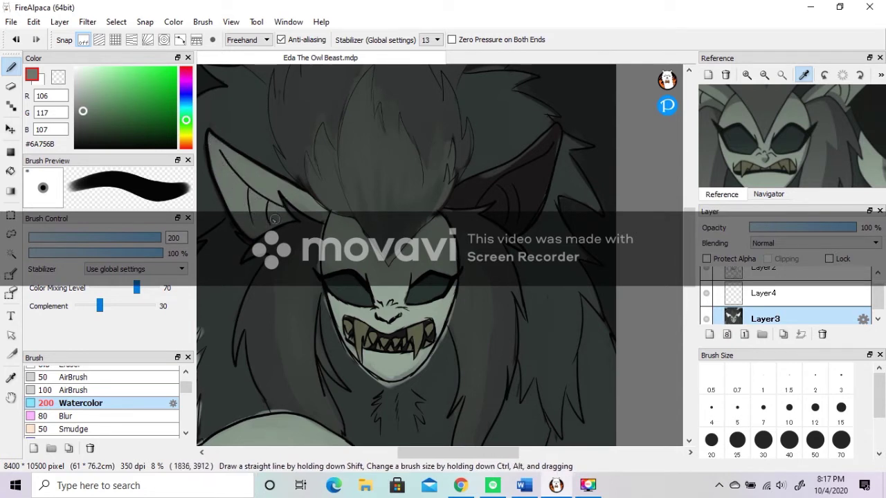
pyautogui.moveTo(444, 184)
pyautogui.mouseDown()
pyautogui.moveTo(504, 168)
pyautogui.moveTo(550, 137)
pyautogui.moveTo(521, 223)
pyautogui.moveTo(495, 203)
pyautogui.moveTo(513, 171)
pyautogui.moveTo(529, 160)
pyautogui.moveTo(540, 166)
pyautogui.moveTo(496, 203)
pyautogui.mouseUp()
# Set the brush size to 300, sample #5A5D47 from the reference, lighten it and paint over the hand's fingertips
pyautogui.press(']')
pyautogui.scroll(-2, 626, 248)
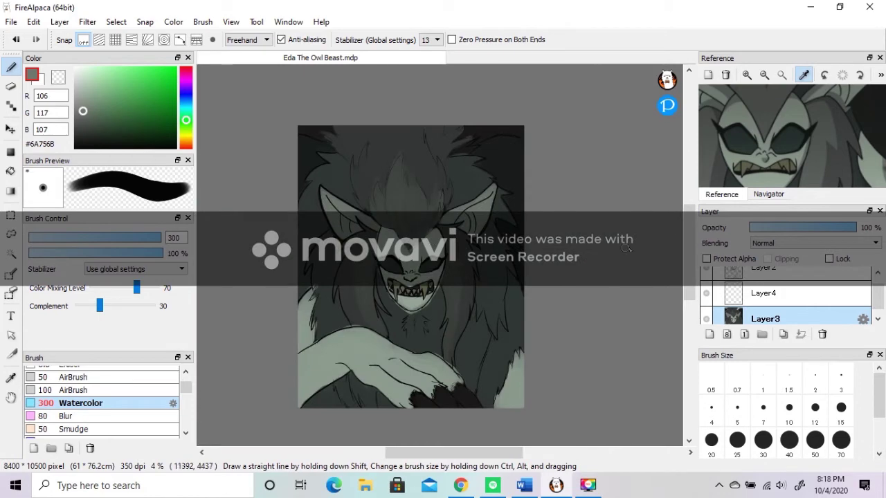
pyautogui.scroll(-3, 727, 130)
pyautogui.scroll(2, 727, 130)
pyautogui.click(739, 148)
pyautogui.scroll(2, 417, 360)
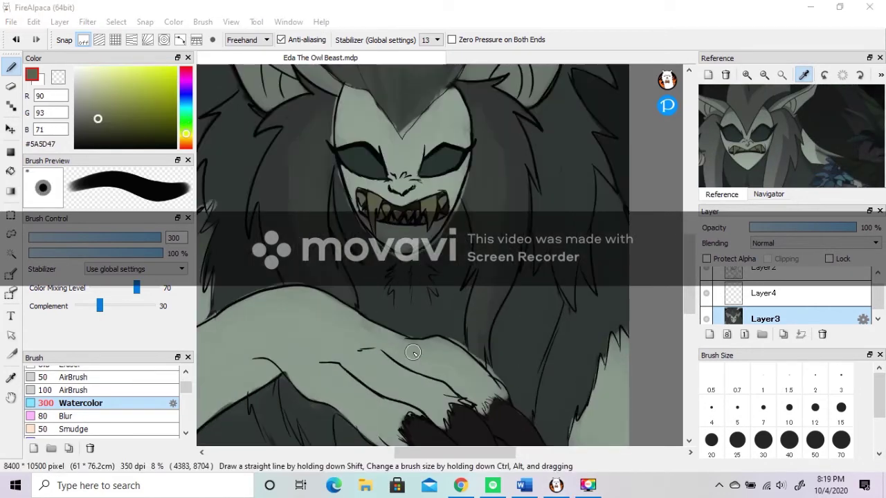
pyautogui.moveTo(98, 118); pyautogui.dragTo(98, 103)
pyautogui.moveTo(689, 266); pyautogui.dragTo(689, 287)
pyautogui.moveTo(492, 322)
pyautogui.mouseDown()
pyautogui.moveTo(520, 346)
pyautogui.moveTo(515, 325)
pyautogui.moveTo(536, 354)
pyautogui.mouseUp()
pyautogui.moveTo(449, 334)
pyautogui.mouseDown()
pyautogui.moveTo(451, 312)
pyautogui.moveTo(447, 326)
pyautogui.moveTo(404, 330)
pyautogui.moveTo(408, 314)
pyautogui.moveTo(422, 325)
pyautogui.mouseUp()
# Darken the sampled olive colour and paint over the hand's fingertips again
pyautogui.moveTo(98, 103); pyautogui.dragTo(98, 129)
pyautogui.moveTo(490, 317); pyautogui.dragTo(528, 360)
pyautogui.moveTo(453, 337)
pyautogui.mouseDown()
pyautogui.moveTo(464, 343)
pyautogui.moveTo(446, 337)
pyautogui.moveTo(419, 346)
pyautogui.moveTo(537, 343)
pyautogui.mouseUp()
# Lighten the sampled olive colour to #AAAF89 and paint the claws on the hand
pyautogui.click(95, 92)
pyautogui.moveTo(689, 266); pyautogui.dragTo(689, 211)
pyautogui.scroll(-1, 654, 180)
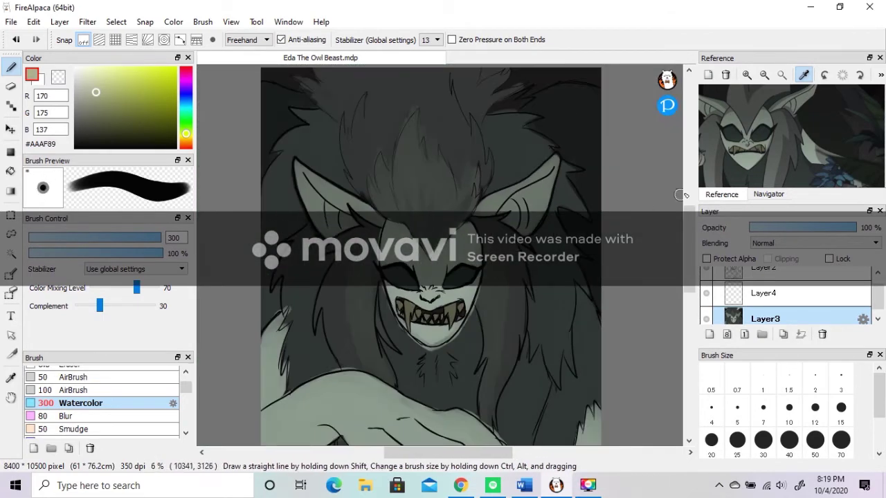
pyautogui.click(230, 21)
pyautogui.click(288, 357)
pyautogui.moveTo(402, 277); pyautogui.dragTo(392, 300)
pyautogui.click(429, 298)
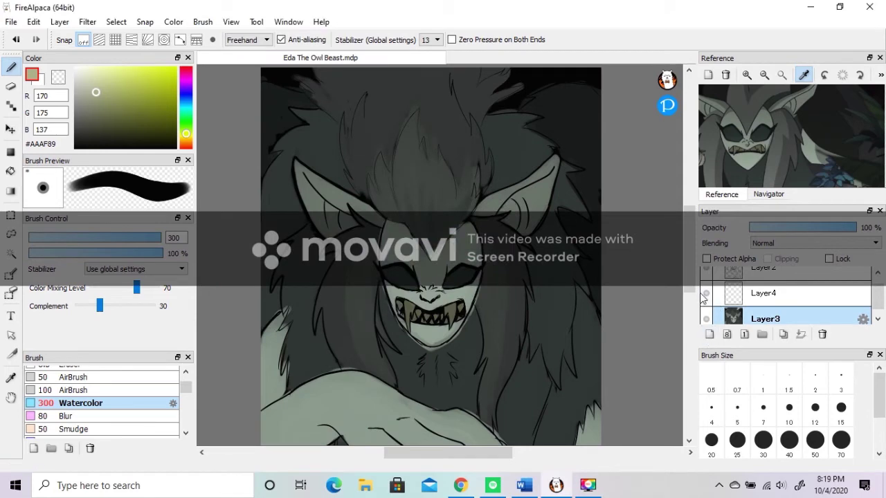
# Sample the near-black #131715 from the background in the upper corner of the portrait
pyautogui.moveTo(689, 256); pyautogui.dragTo(689, 229)
pyautogui.keyDown('alt'); pyautogui.click(277, 202); pyautogui.keyUp('alt')
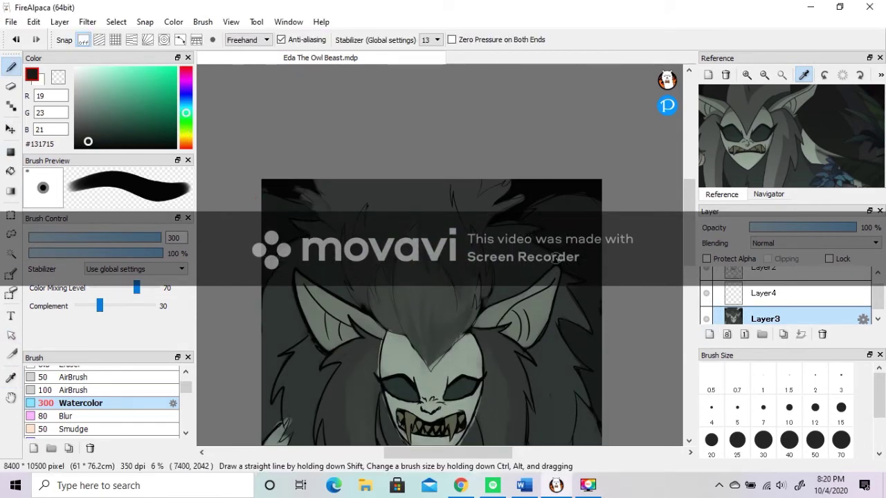
pyautogui.scroll(-4, 617, 321)
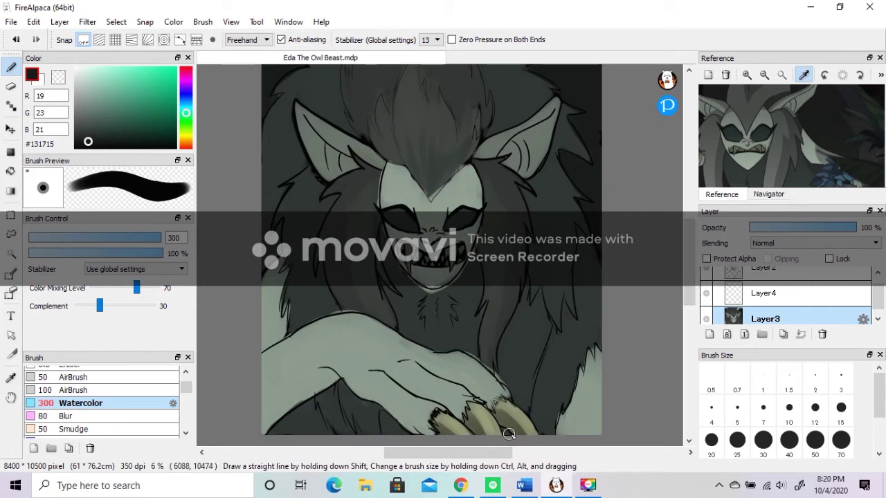
# Make Layer4 the working layer, set the colour to black #000000 and reduce the Watercolor brush size
pyautogui.doubleClick(764, 297)
pyautogui.click(461, 362)
pyautogui.scroll(1, 876, 294)
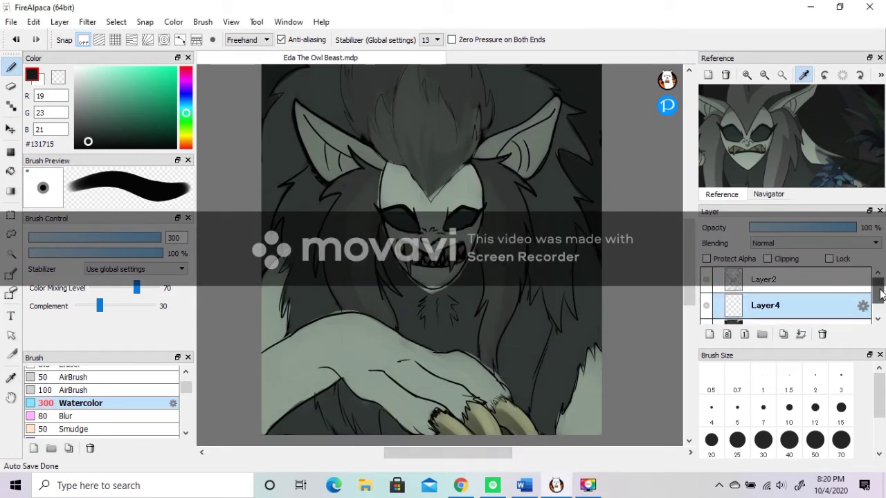
pyautogui.click(706, 284)
pyautogui.click(76, 147)
pyautogui.press('[')
pyautogui.press('[')
pyautogui.press('[')
pyautogui.press('[')
pyautogui.click(705, 279)
# Set the brush size to 100 and trace the left eye's outline in black on Layer4, checking it with Layer2 hidden
pyautogui.scroll(4, 375, 208)
pyautogui.press(']')
pyautogui.press(']')
pyautogui.press('[')
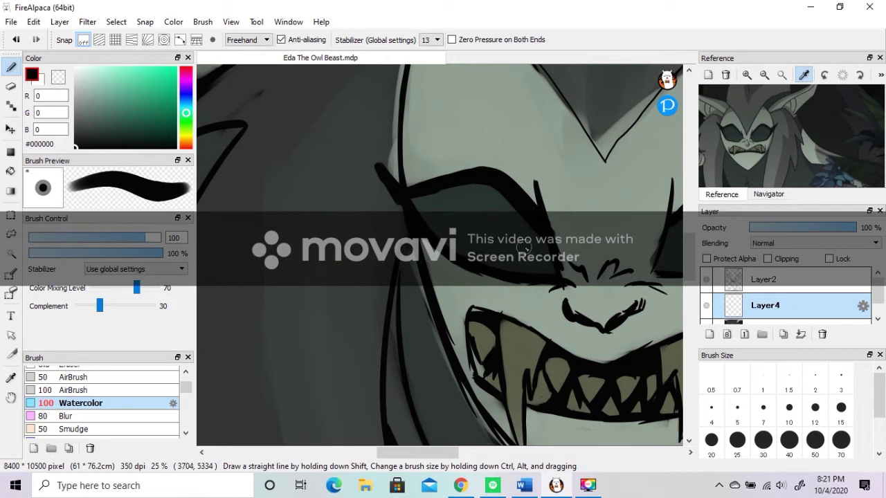
pyautogui.click(706, 280)
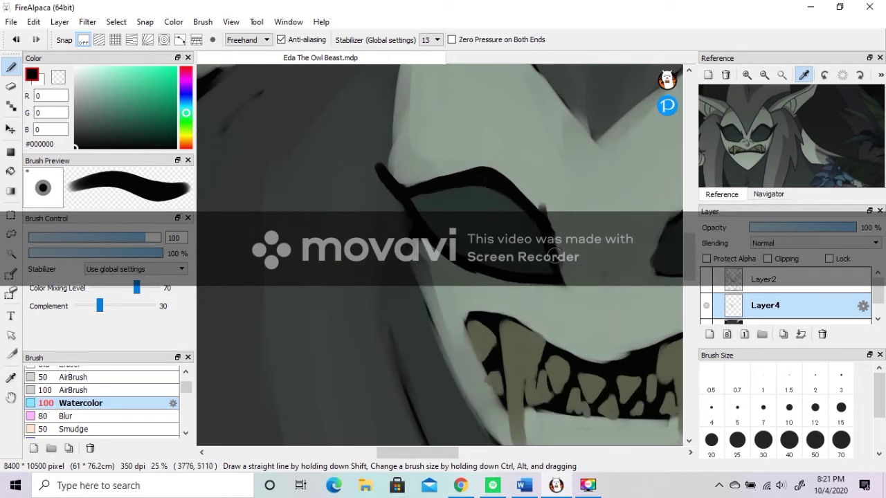
pyautogui.moveTo(411, 216); pyautogui.dragTo(429, 308)
pyautogui.moveTo(416, 275); pyautogui.dragTo(449, 350)
# Trace the right eye's thick black outline, brow line and outer corner, then hide Layer2
pyautogui.moveTo(418, 453); pyautogui.dragTo(460, 453)
pyautogui.click(705, 279)
pyautogui.moveTo(427, 180); pyautogui.dragTo(423, 229)
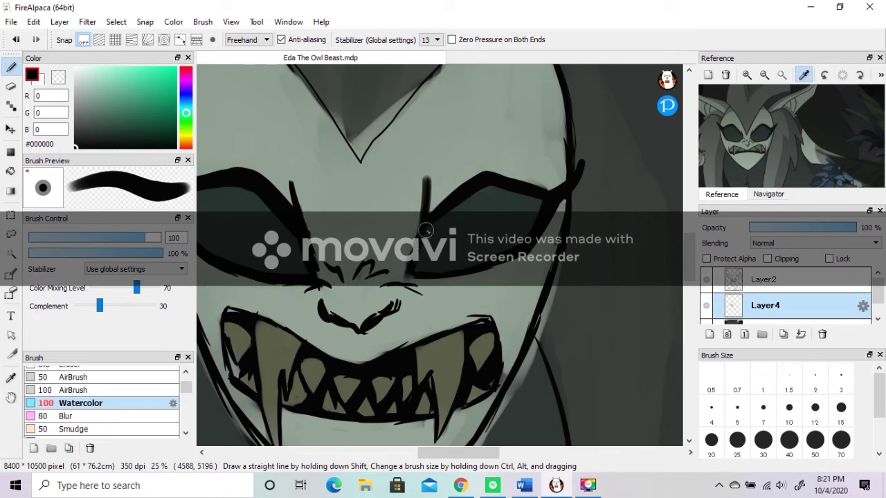
pyautogui.moveTo(413, 277); pyautogui.dragTo(505, 268)
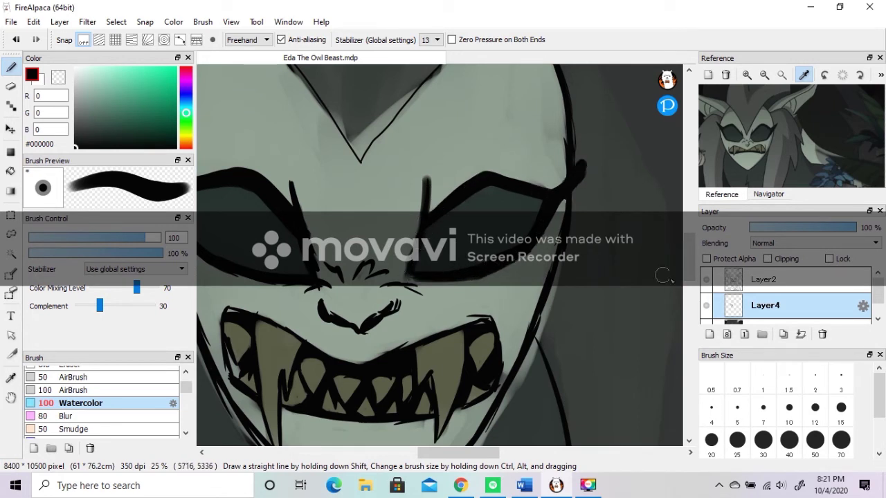
pyautogui.click(706, 280)
pyautogui.moveTo(531, 188); pyautogui.dragTo(574, 169)
# Paint the nostrils, the mouth's lower and side edges and the wrinkles above the nose in black
pyautogui.moveTo(337, 312); pyautogui.dragTo(354, 325)
pyautogui.moveTo(366, 322)
pyautogui.mouseDown()
pyautogui.moveTo(385, 307)
pyautogui.moveTo(353, 324)
pyautogui.mouseUp()
pyautogui.moveTo(283, 413); pyautogui.dragTo(437, 422)
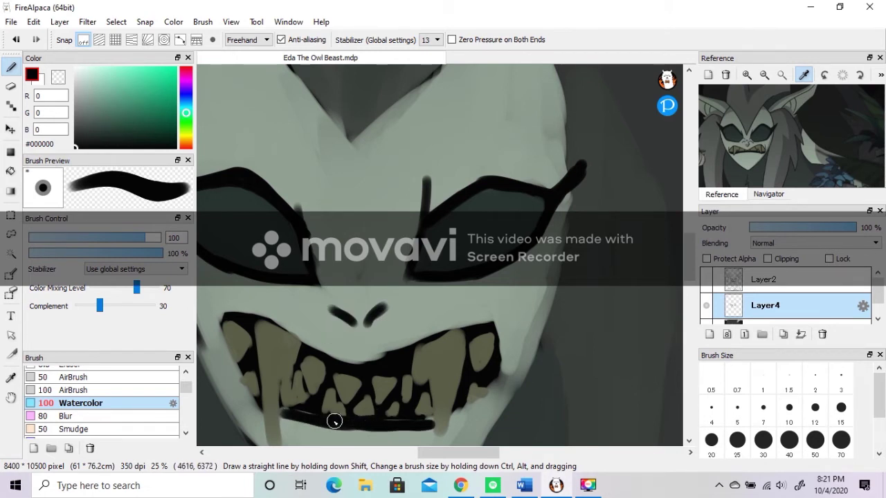
pyautogui.moveTo(215, 322); pyautogui.dragTo(222, 345)
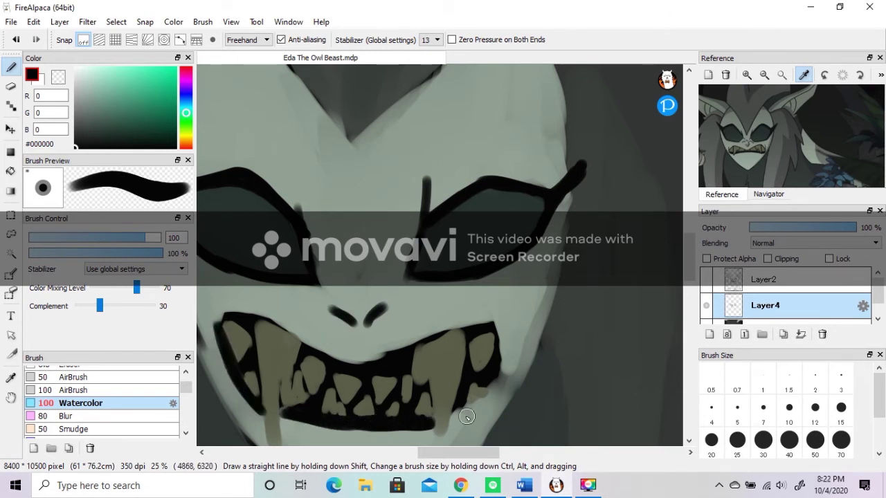
pyautogui.moveTo(466, 417); pyautogui.dragTo(471, 403)
pyautogui.moveTo(451, 421); pyautogui.dragTo(479, 390)
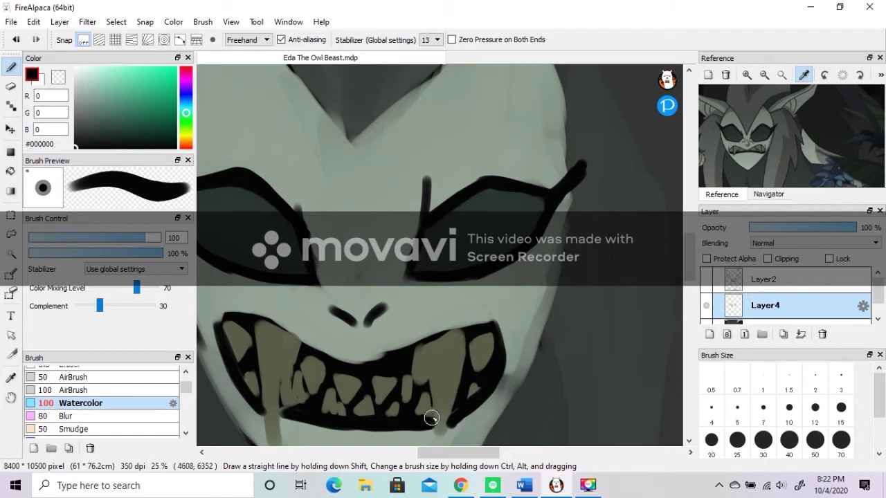
pyautogui.moveTo(335, 271)
pyautogui.mouseDown()
pyautogui.moveTo(354, 283)
pyautogui.moveTo(391, 274)
pyautogui.mouseUp()
pyautogui.moveTo(343, 261); pyautogui.dragTo(354, 267)
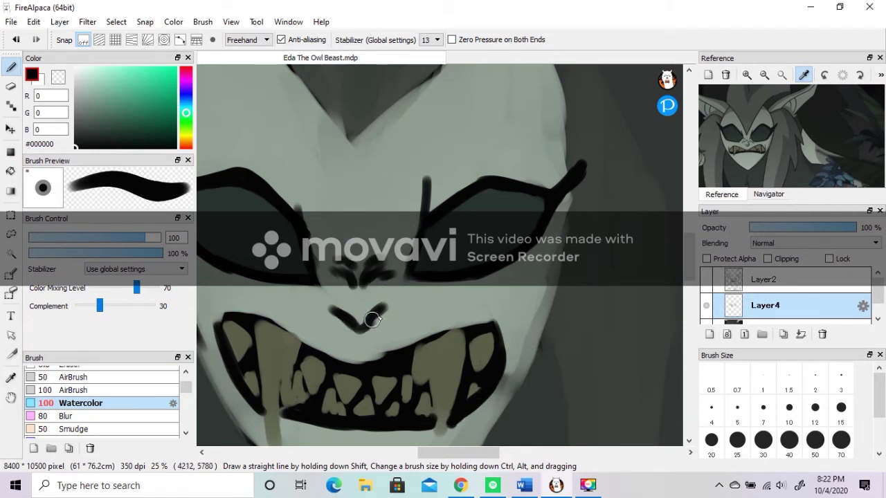
# Outline both ears and their inner creases in black, then save the drawing
pyautogui.scroll(-2, 486, 319)
pyautogui.moveTo(688, 267); pyautogui.dragTo(687, 245)
pyautogui.moveTo(540, 287); pyautogui.dragTo(649, 198)
pyautogui.moveTo(594, 258); pyautogui.dragTo(595, 303)
pyautogui.moveTo(604, 236); pyautogui.dragTo(614, 290)
pyautogui.moveTo(466, 451); pyautogui.dragTo(433, 449)
pyautogui.moveTo(298, 201); pyautogui.dragTo(377, 264)
pyautogui.moveTo(362, 257); pyautogui.dragTo(365, 303)
pyautogui.moveTo(328, 246); pyautogui.dragTo(330, 293)
pyautogui.click(11, 22)
pyautogui.click(37, 120)
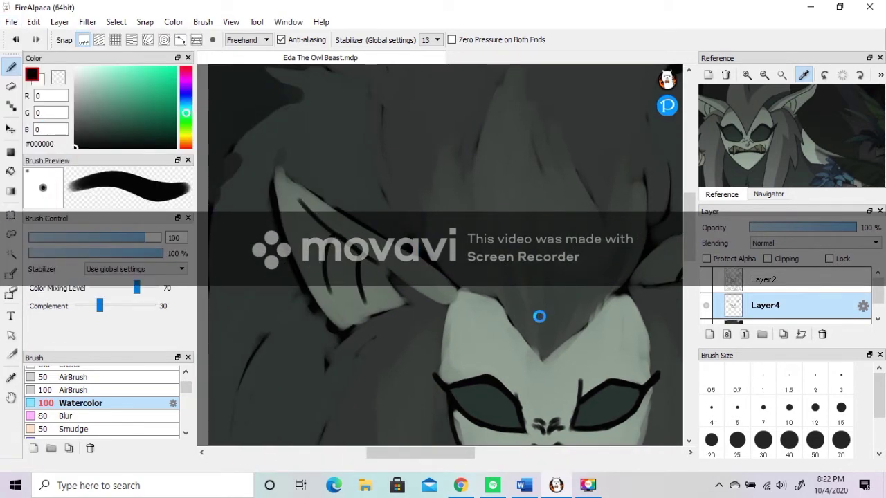
# Switch to the Flat Brush at size 200, sample #505752 from the reference and paint strands through the upper hair
pyautogui.scroll(-4, 93, 415)
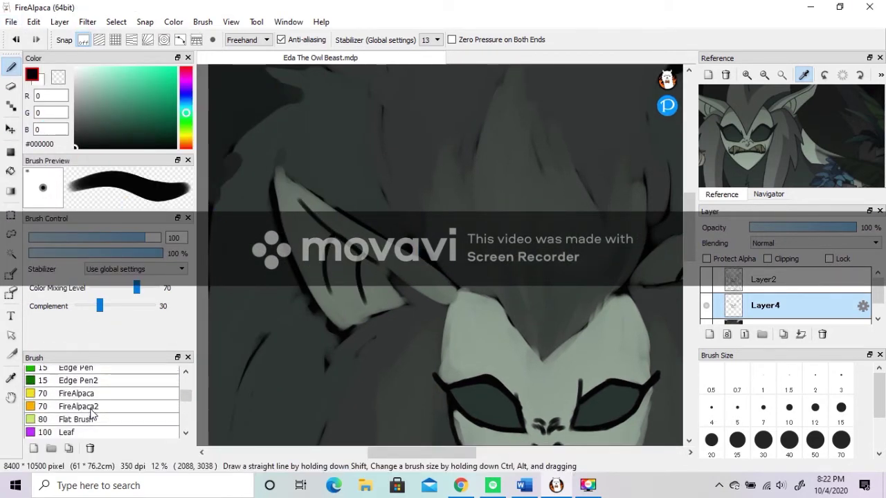
pyautogui.scroll(-5, 88, 411)
pyautogui.scroll(5, 85, 416)
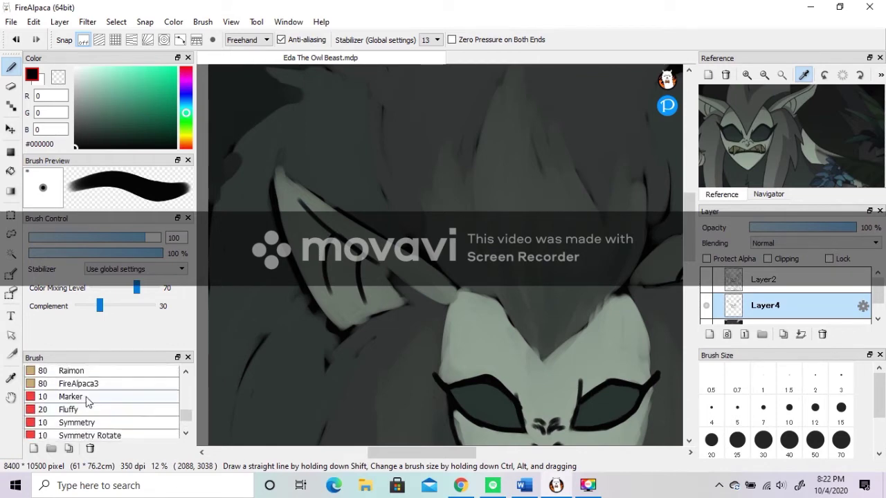
pyautogui.scroll(3, 88, 392)
pyautogui.click(78, 380)
pyautogui.click(713, 140)
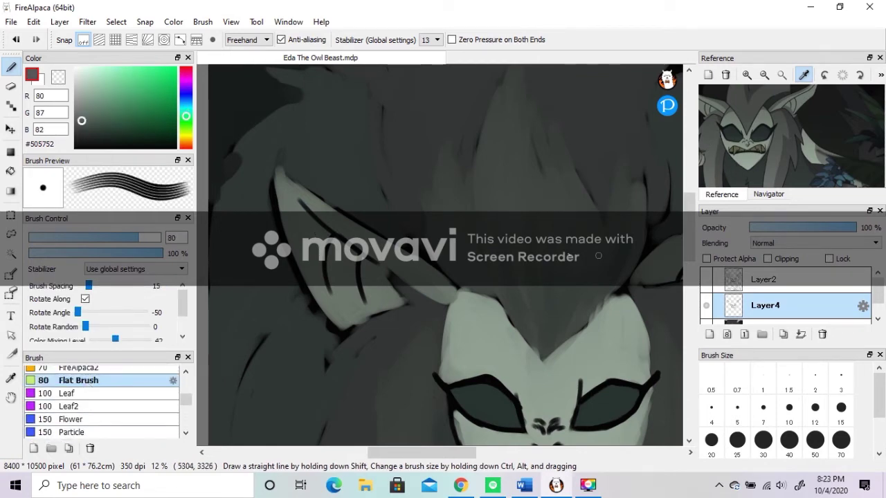
pyautogui.scroll(-2, 437, 207)
pyautogui.press(']')
pyautogui.press(']')
pyautogui.moveTo(425, 213)
pyautogui.mouseDown()
pyautogui.moveTo(413, 166)
pyautogui.moveTo(434, 222)
pyautogui.moveTo(408, 150)
pyautogui.moveTo(424, 165)
pyautogui.moveTo(423, 132)
pyautogui.moveTo(433, 193)
pyautogui.moveTo(441, 184)
pyautogui.moveTo(424, 206)
pyautogui.moveTo(464, 149)
pyautogui.mouseUp()
pyautogui.moveTo(550, 210)
pyautogui.mouseDown()
pyautogui.moveTo(537, 161)
pyautogui.moveTo(551, 166)
pyautogui.moveTo(525, 105)
pyautogui.moveTo(554, 110)
pyautogui.moveTo(573, 107)
pyautogui.moveTo(574, 99)
pyautogui.moveTo(541, 134)
pyautogui.moveTo(559, 139)
pyautogui.moveTo(551, 149)
pyautogui.moveTo(566, 149)
pyautogui.moveTo(554, 134)
pyautogui.moveTo(527, 208)
pyautogui.moveTo(496, 128)
pyautogui.moveTo(478, 151)
pyautogui.moveTo(395, 143)
pyautogui.moveTo(397, 125)
pyautogui.moveTo(439, 142)
pyautogui.moveTo(411, 131)
pyautogui.moveTo(417, 169)
pyautogui.moveTo(471, 137)
pyautogui.moveTo(467, 127)
pyautogui.moveTo(445, 132)
pyautogui.moveTo(468, 151)
pyautogui.moveTo(486, 112)
pyautogui.moveTo(467, 124)
pyautogui.mouseUp()
pyautogui.moveTo(520, 191)
pyautogui.mouseDown()
pyautogui.moveTo(519, 135)
pyautogui.moveTo(530, 122)
pyautogui.moveTo(545, 125)
pyautogui.moveTo(532, 150)
pyautogui.moveTo(505, 120)
pyautogui.mouseUp()
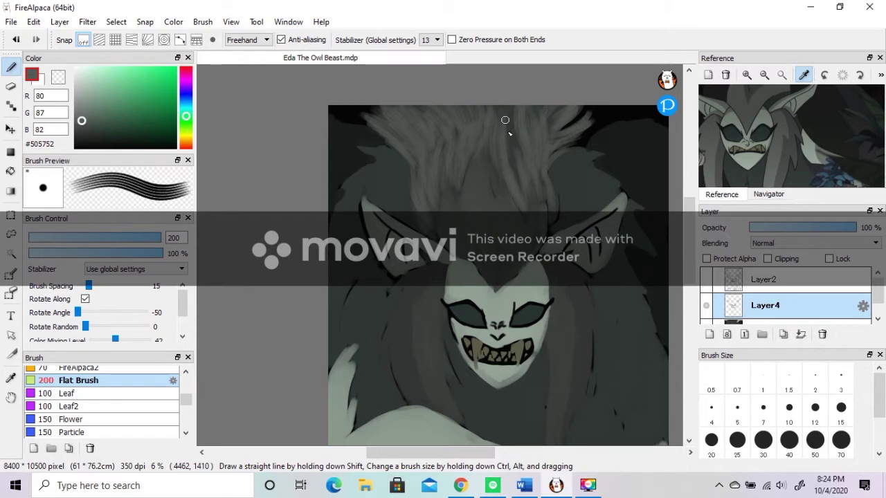
# Darken the hair colour to #303331, then lighten it to #737976 and paint highlight strands up from the forehead
pyautogui.moveTo(82, 125); pyautogui.dragTo(79, 132)
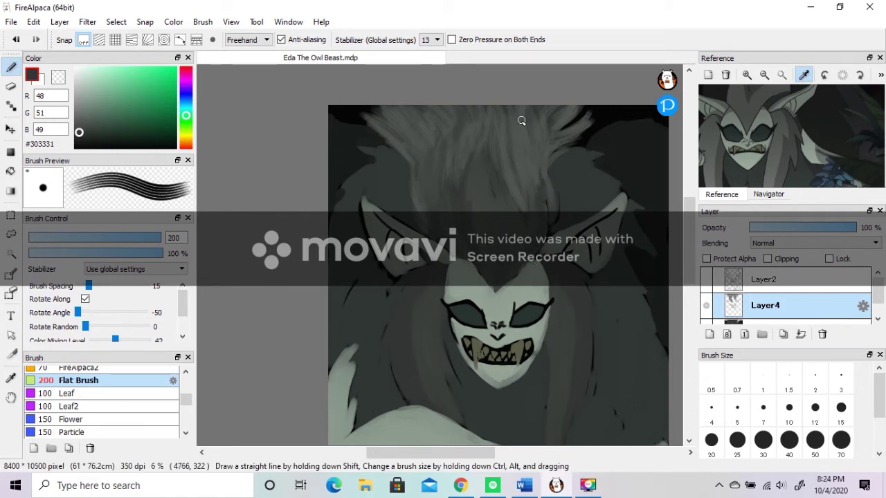
pyautogui.click(79, 110)
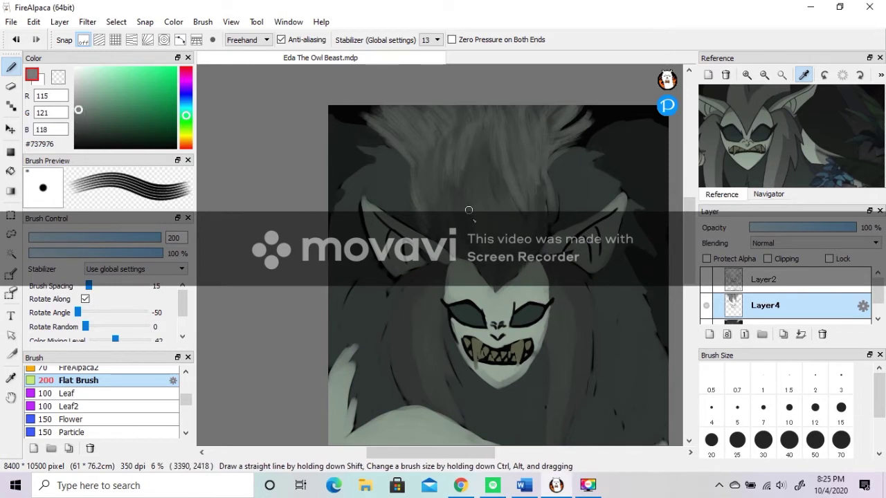
pyautogui.moveTo(486, 261)
pyautogui.mouseDown()
pyautogui.moveTo(507, 219)
pyautogui.moveTo(491, 127)
pyautogui.mouseUp()
pyautogui.moveTo(529, 220); pyautogui.dragTo(538, 182)
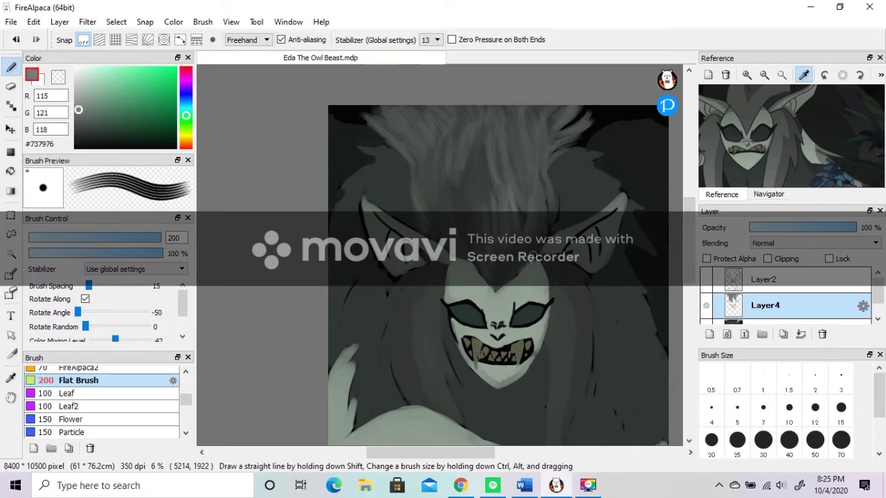
# Sample the dark #151716 from the reference and paint shadow strands through the top and sides of the upper hair
pyautogui.click(779, 96)
pyautogui.moveTo(430, 153); pyautogui.dragTo(421, 113)
pyautogui.moveTo(521, 214)
pyautogui.mouseDown()
pyautogui.moveTo(500, 141)
pyautogui.moveTo(511, 171)
pyautogui.moveTo(529, 157)
pyautogui.moveTo(554, 200)
pyautogui.moveTo(543, 146)
pyautogui.moveTo(550, 152)
pyautogui.moveTo(531, 119)
pyautogui.moveTo(498, 108)
pyautogui.moveTo(457, 175)
pyautogui.moveTo(451, 132)
pyautogui.mouseUp()
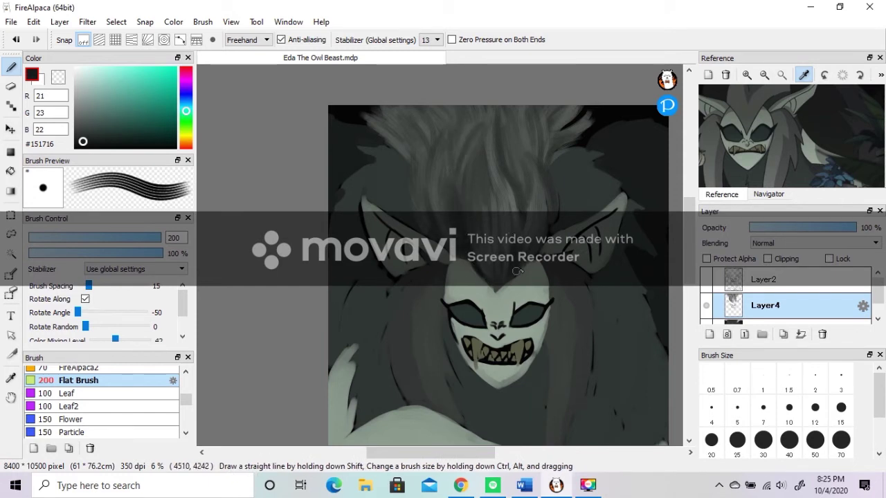
pyautogui.moveTo(530, 149)
pyautogui.mouseDown()
pyautogui.moveTo(559, 196)
pyautogui.moveTo(552, 233)
pyautogui.mouseUp()
pyautogui.moveTo(407, 211)
pyautogui.mouseDown()
pyautogui.moveTo(389, 146)
pyautogui.moveTo(358, 140)
pyautogui.mouseUp()
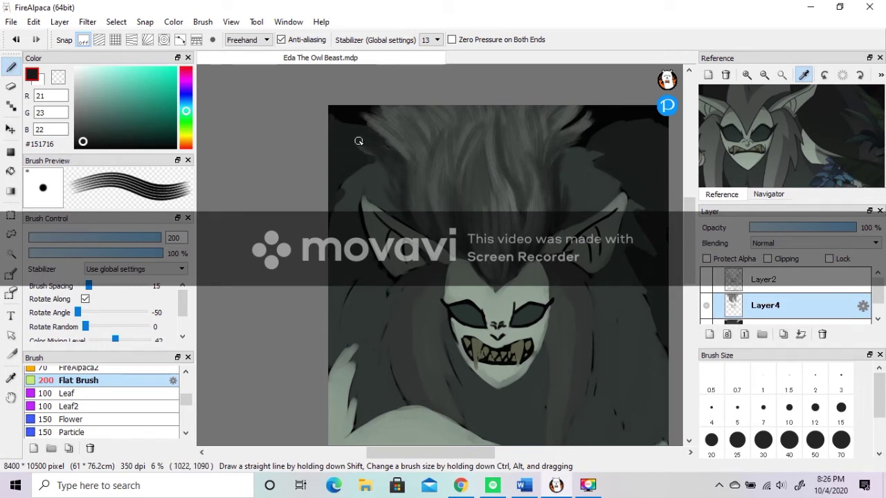
pyautogui.moveTo(396, 210); pyautogui.dragTo(385, 173)
pyautogui.moveTo(468, 212)
pyautogui.mouseDown()
pyautogui.moveTo(474, 166)
pyautogui.moveTo(484, 158)
pyautogui.mouseUp()
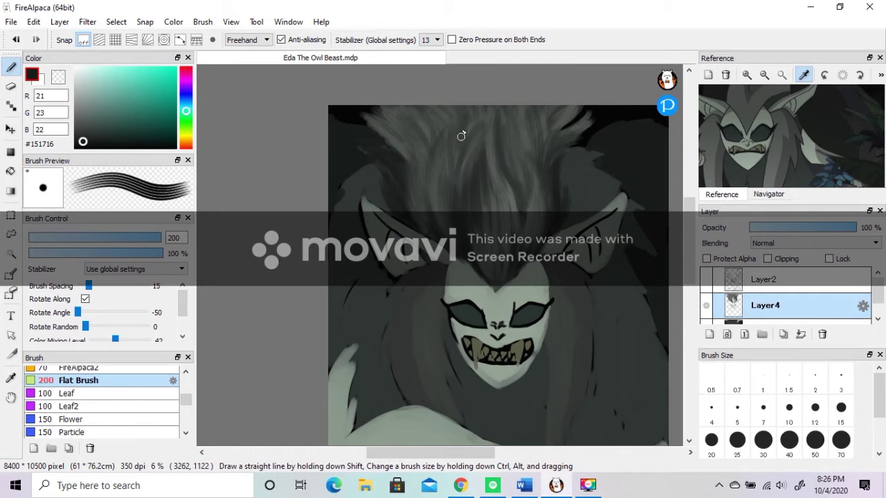
pyautogui.moveTo(431, 145); pyautogui.dragTo(426, 108)
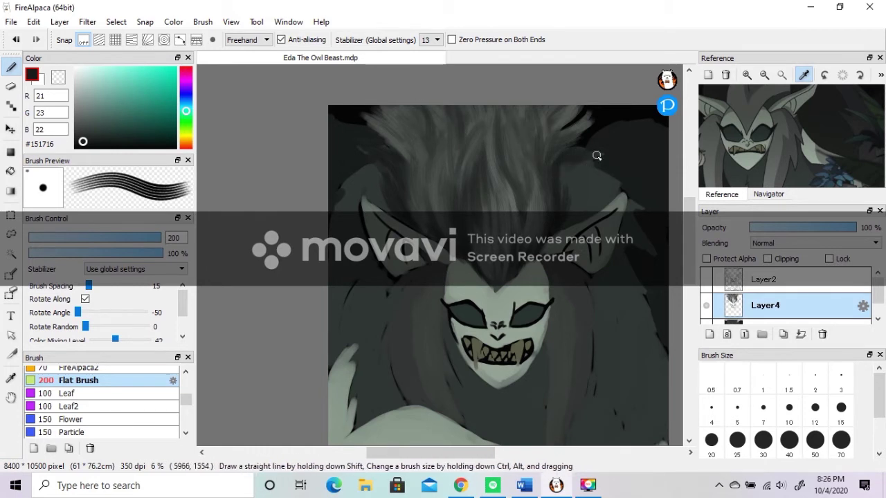
# Paint dark #151716 strands down the hair locks on both sides of the face
pyautogui.scroll(-3, 529, 185)
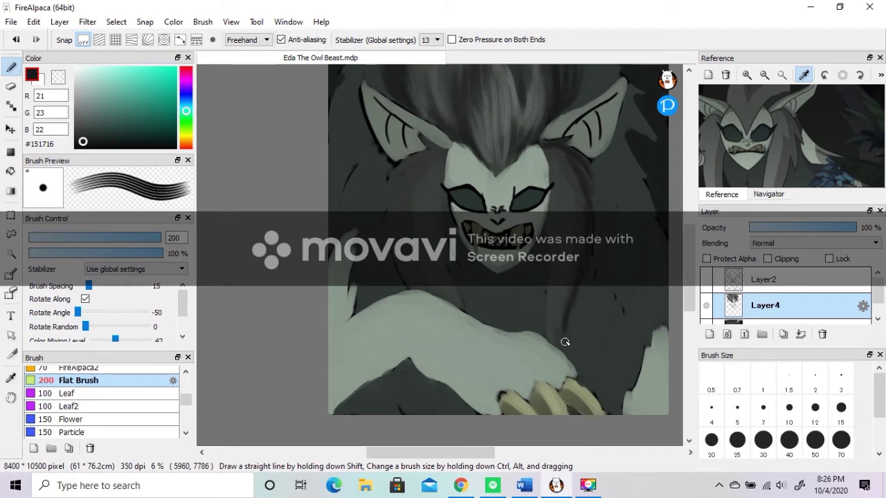
pyautogui.moveTo(560, 156)
pyautogui.mouseDown()
pyautogui.moveTo(575, 214)
pyautogui.moveTo(553, 323)
pyautogui.mouseUp()
pyautogui.moveTo(551, 172); pyautogui.dragTo(554, 337)
pyautogui.moveTo(423, 133)
pyautogui.mouseDown()
pyautogui.moveTo(440, 153)
pyautogui.moveTo(391, 207)
pyautogui.mouseUp()
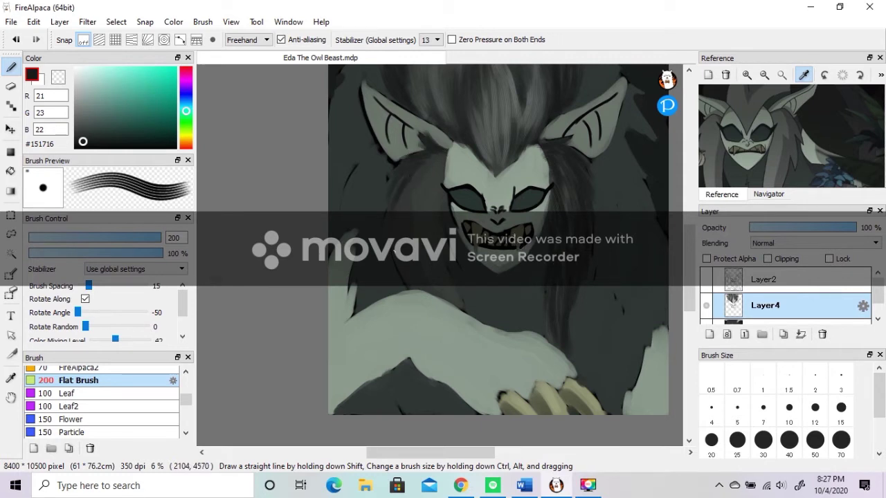
pyautogui.moveTo(440, 181); pyautogui.dragTo(449, 267)
pyautogui.moveTo(434, 165)
pyautogui.mouseDown()
pyautogui.moveTo(427, 191)
pyautogui.moveTo(411, 198)
pyautogui.moveTo(429, 268)
pyautogui.mouseUp()
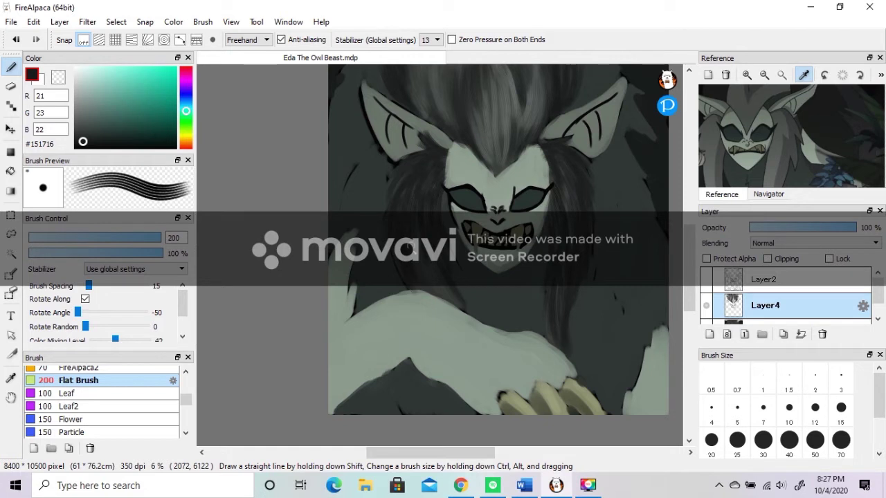
# Sample the grey #545A55 from the hair, lighten the colour to #87918C and paint highlight strands down both side locks
pyautogui.scroll(-3, 553, 199)
pyautogui.keyDown('alt'); pyautogui.click(450, 126); pyautogui.keyUp('alt')
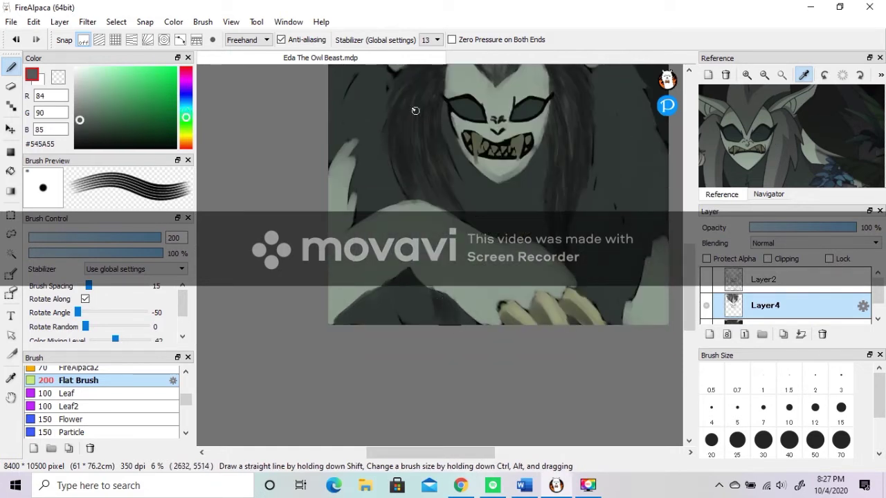
pyautogui.scroll(5, 425, 193)
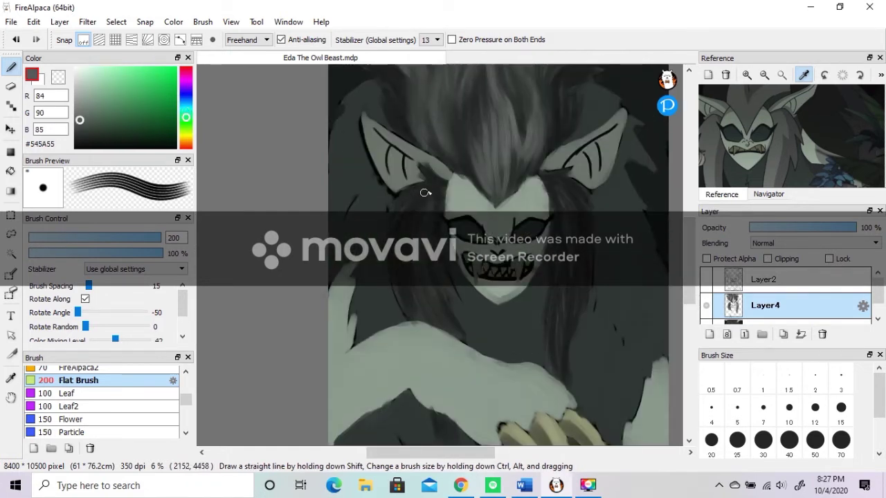
pyautogui.keyDown('alt'); pyautogui.click(488, 143); pyautogui.keyUp('alt')
pyautogui.click(81, 102)
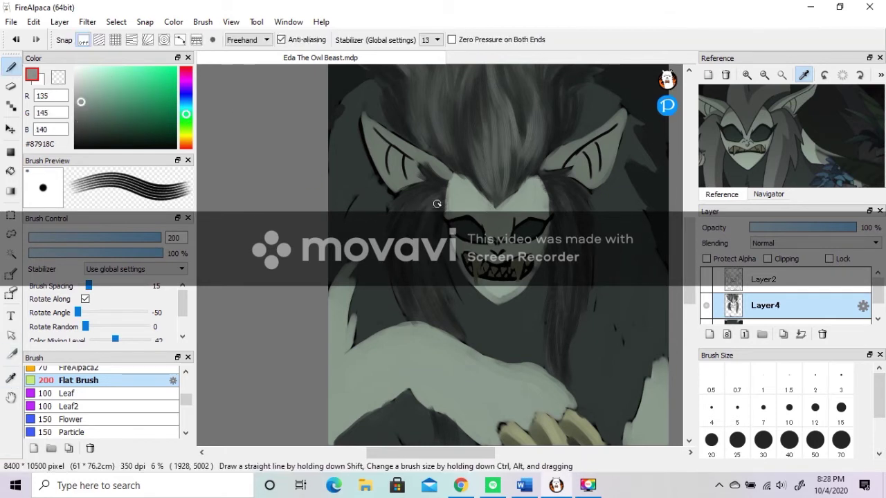
pyautogui.moveTo(556, 277); pyautogui.dragTo(565, 307)
pyautogui.moveTo(563, 211); pyautogui.dragTo(562, 370)
pyautogui.moveTo(575, 266); pyautogui.dragTo(571, 310)
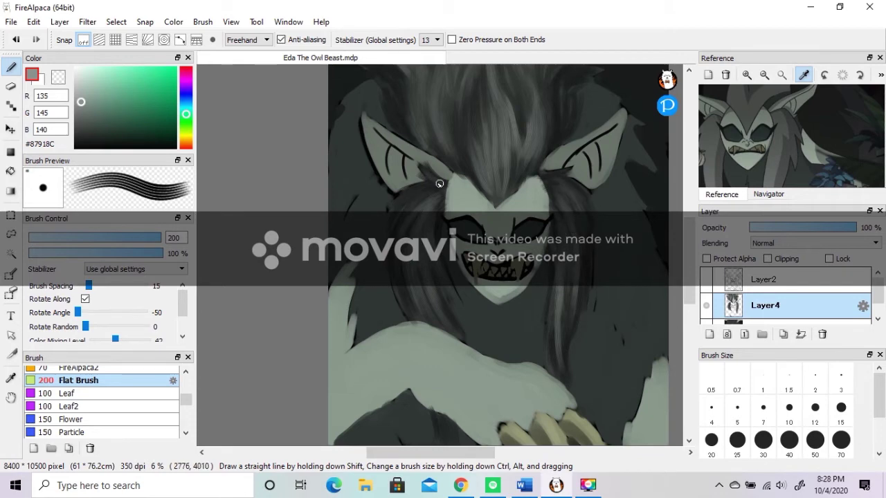
pyautogui.scroll(-3, 569, 208)
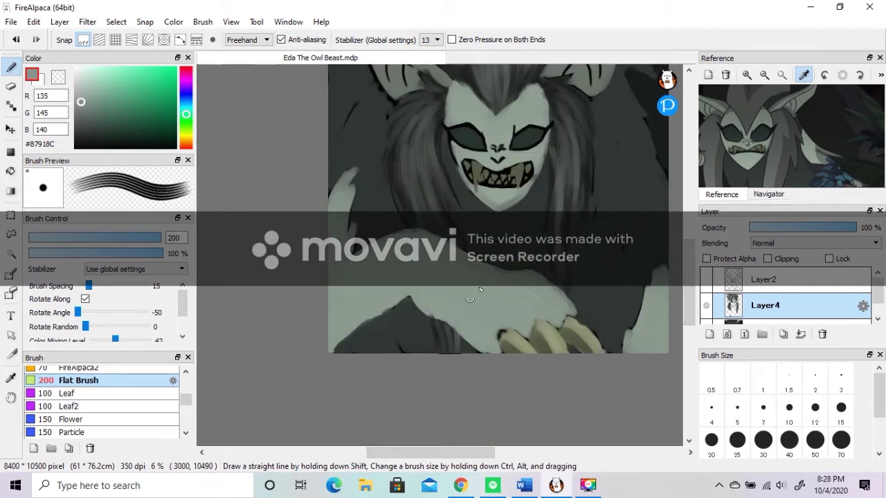
# Sample a dark tone, set it to #060706 and paint fur strands beside the left hair lock
pyautogui.scroll(5, 687, 277)
pyautogui.click(10, 378)
pyautogui.click(497, 401)
pyautogui.click(87, 147)
pyautogui.click(10, 67)
pyautogui.moveTo(368, 270)
pyautogui.mouseDown()
pyautogui.moveTo(340, 336)
pyautogui.moveTo(357, 411)
pyautogui.mouseUp()
pyautogui.scroll(-2, 390, 321)
pyautogui.moveTo(390, 322)
pyautogui.mouseDown()
pyautogui.moveTo(360, 352)
pyautogui.moveTo(364, 325)
pyautogui.moveTo(350, 352)
pyautogui.mouseUp()
pyautogui.moveTo(382, 205)
pyautogui.mouseDown()
pyautogui.moveTo(358, 251)
pyautogui.moveTo(383, 330)
pyautogui.mouseUp()
pyautogui.moveTo(373, 292); pyautogui.dragTo(363, 332)
# Paint more near-black fur strands along the portrait's left edge and around the left ear
pyautogui.moveTo(365, 179); pyautogui.dragTo(335, 237)
pyautogui.moveTo(342, 263); pyautogui.dragTo(332, 299)
pyautogui.moveTo(357, 177); pyautogui.dragTo(332, 212)
pyautogui.moveTo(689, 248); pyautogui.dragTo(688, 225)
pyautogui.moveTo(384, 228)
pyautogui.mouseDown()
pyautogui.moveTo(367, 187)
pyautogui.moveTo(350, 212)
pyautogui.mouseUp()
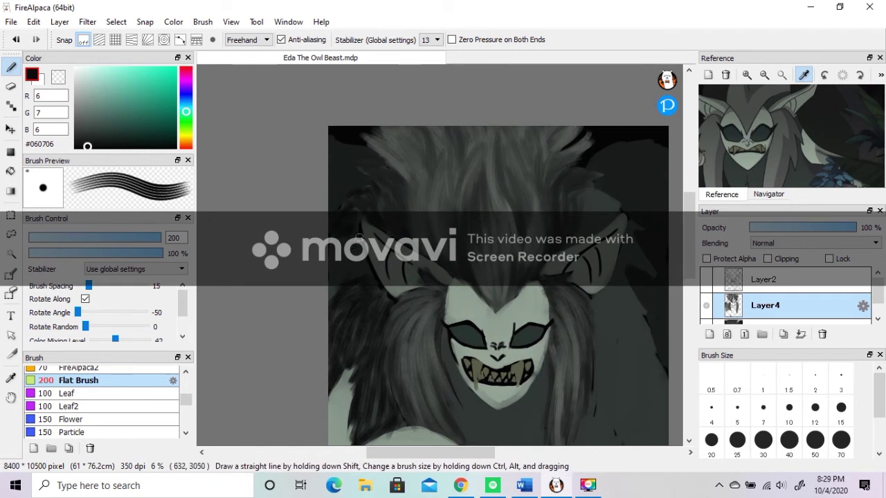
pyautogui.moveTo(350, 264); pyautogui.dragTo(336, 292)
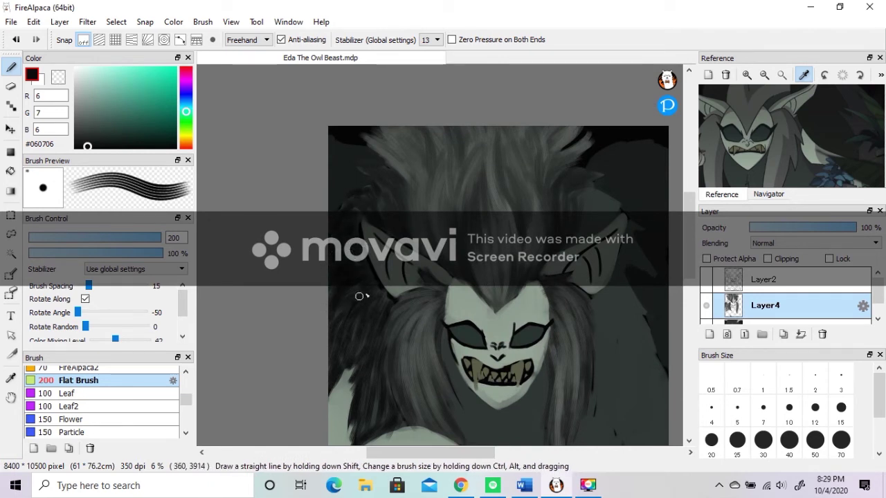
# Paint near-black #060706 strands on the lower-left fur, the chest below the chin and beside the right hair lock
pyautogui.moveTo(688, 243); pyautogui.dragTo(689, 273)
pyautogui.moveTo(389, 384)
pyautogui.mouseDown()
pyautogui.moveTo(402, 419)
pyautogui.moveTo(426, 429)
pyautogui.moveTo(406, 384)
pyautogui.moveTo(406, 398)
pyautogui.moveTo(423, 402)
pyautogui.moveTo(402, 382)
pyautogui.moveTo(344, 421)
pyautogui.moveTo(365, 423)
pyautogui.moveTo(369, 413)
pyautogui.moveTo(341, 424)
pyautogui.mouseUp()
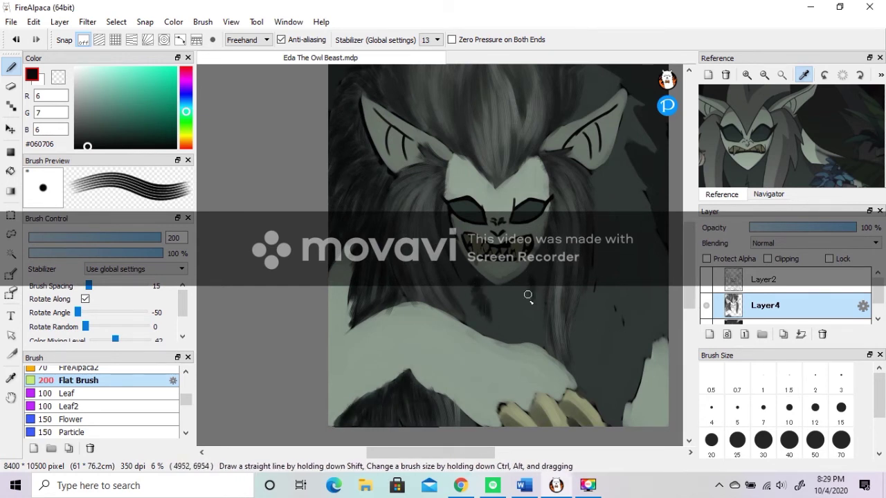
pyautogui.moveTo(453, 238)
pyautogui.mouseDown()
pyautogui.moveTo(468, 294)
pyautogui.moveTo(488, 322)
pyautogui.moveTo(539, 258)
pyautogui.moveTo(511, 335)
pyautogui.mouseUp()
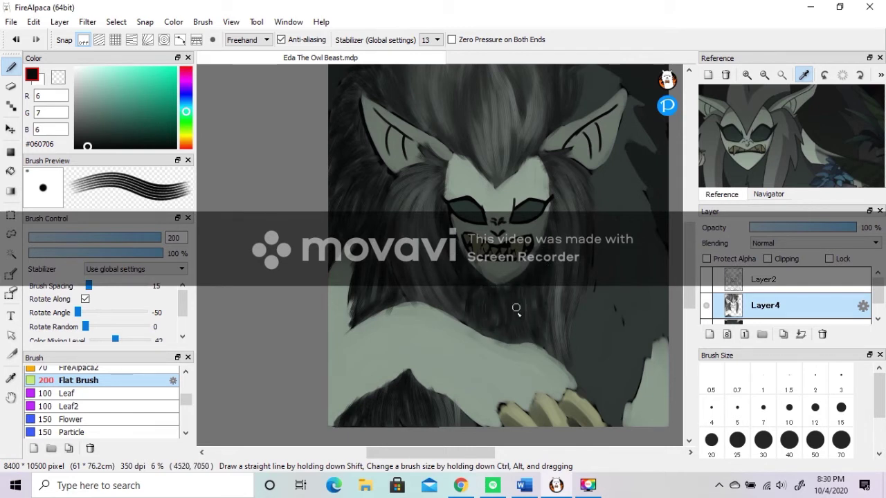
pyautogui.moveTo(593, 181)
pyautogui.mouseDown()
pyautogui.moveTo(600, 270)
pyautogui.moveTo(572, 381)
pyautogui.mouseUp()
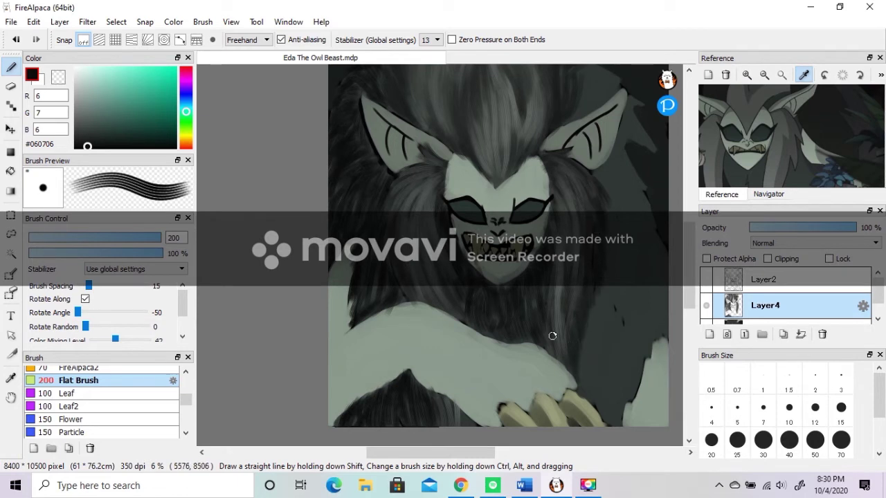
pyautogui.moveTo(614, 175)
pyautogui.mouseDown()
pyautogui.moveTo(630, 179)
pyautogui.moveTo(602, 188)
pyautogui.moveTo(646, 206)
pyautogui.mouseUp()
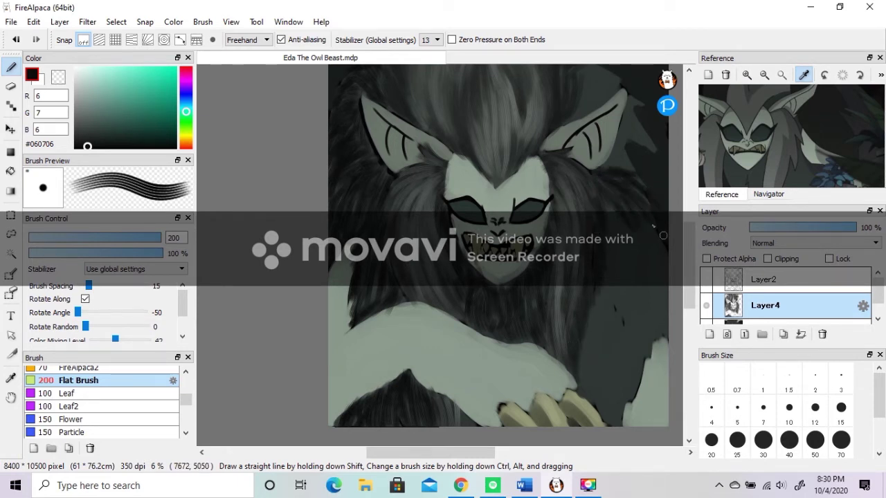
# Paint near-black fur strands over the body right of the face and around the right ear up to the top hair
pyautogui.moveTo(610, 372); pyautogui.dragTo(507, 370)
pyautogui.moveTo(541, 236); pyautogui.dragTo(561, 266)
pyautogui.moveTo(512, 245)
pyautogui.mouseDown()
pyautogui.moveTo(552, 270)
pyautogui.moveTo(532, 301)
pyautogui.moveTo(490, 322)
pyautogui.moveTo(486, 400)
pyautogui.moveTo(524, 395)
pyautogui.moveTo(539, 278)
pyautogui.moveTo(555, 320)
pyautogui.moveTo(562, 276)
pyautogui.moveTo(530, 288)
pyautogui.moveTo(530, 348)
pyautogui.moveTo(516, 380)
pyautogui.moveTo(534, 372)
pyautogui.moveTo(525, 388)
pyautogui.mouseUp()
pyautogui.scroll(3, 483, 196)
pyautogui.moveTo(482, 196)
pyautogui.mouseDown()
pyautogui.moveTo(492, 187)
pyautogui.moveTo(474, 219)
pyautogui.moveTo(494, 212)
pyautogui.mouseUp()
pyautogui.moveTo(530, 241); pyautogui.dragTo(520, 289)
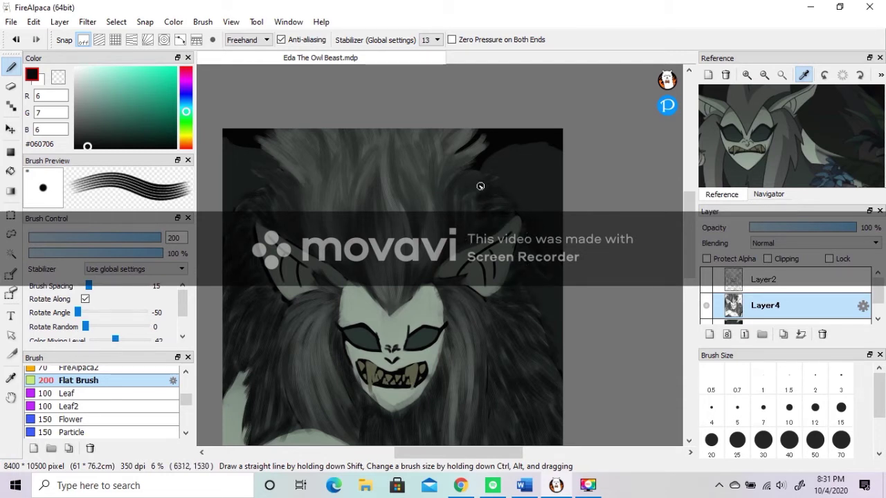
# Sample the grey #4B5B56 from the hair and paint lighter fur strands over both sides of the body
pyautogui.keyDown('alt'); pyautogui.click(519, 338); pyautogui.keyUp('alt')
pyautogui.scroll(-3, 526, 346)
pyautogui.moveTo(521, 339)
pyautogui.mouseDown()
pyautogui.moveTo(518, 408)
pyautogui.moveTo(505, 418)
pyautogui.mouseUp()
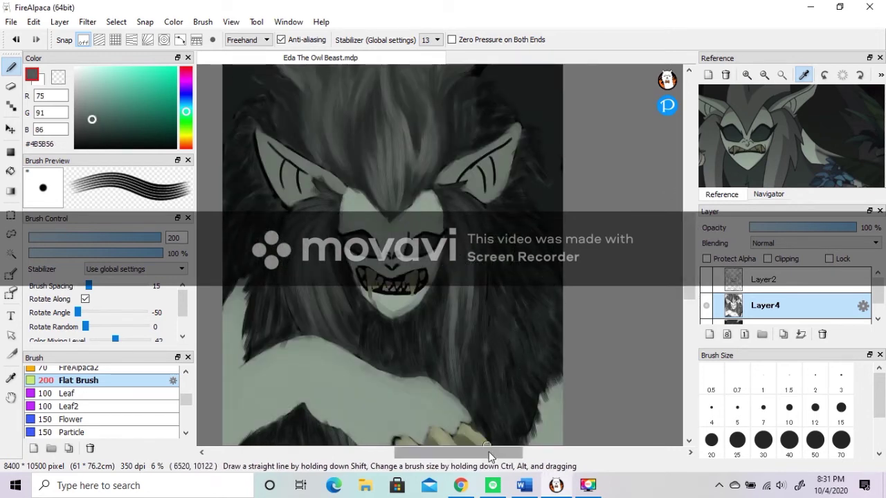
pyautogui.moveTo(490, 453); pyautogui.dragTo(467, 453)
pyautogui.moveTo(349, 268); pyautogui.dragTo(334, 312)
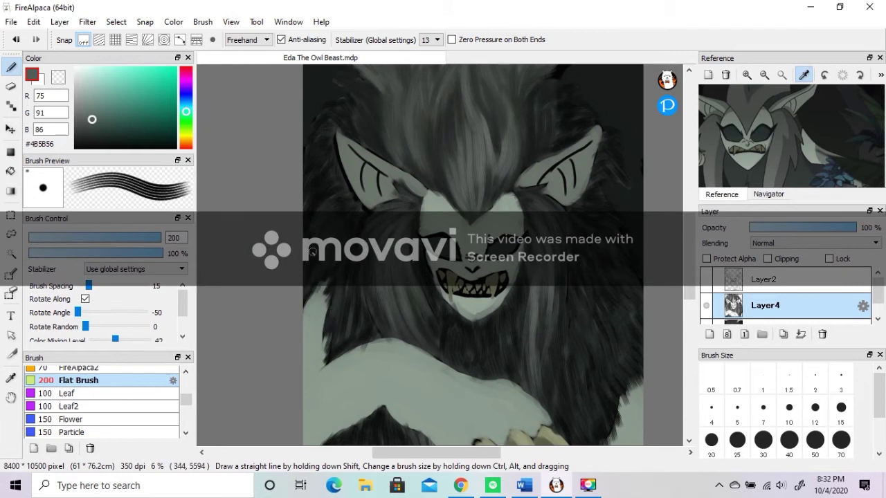
pyautogui.scroll(2, 312, 252)
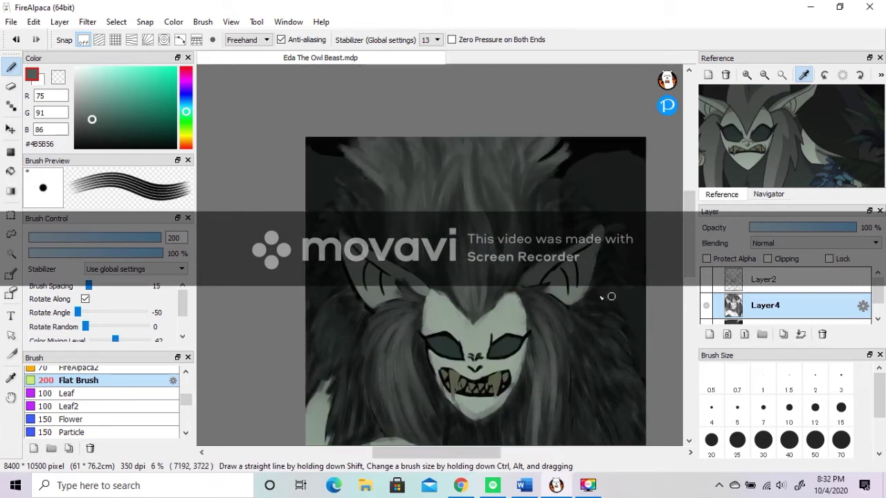
pyautogui.scroll(-5, 613, 308)
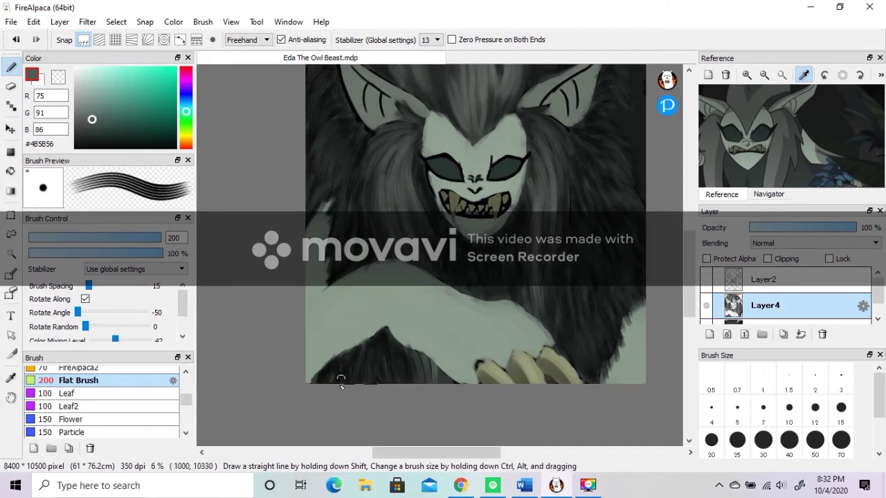
# Try the Watercolor brush at size 100 with the dark colour #131715 on the upper-right fur
pyautogui.scroll(6, 322, 413)
pyautogui.click(87, 141)
pyautogui.scroll(8, 184, 389)
pyautogui.click(104, 397)
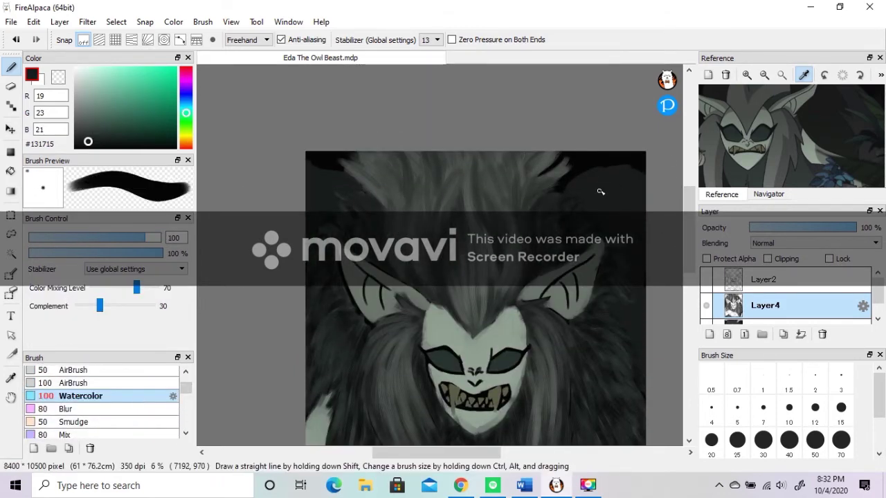
# Sample black #000000 from the reference and paint Flat Brush strands at size 100 over the fur right of the head and body
pyautogui.click(846, 120)
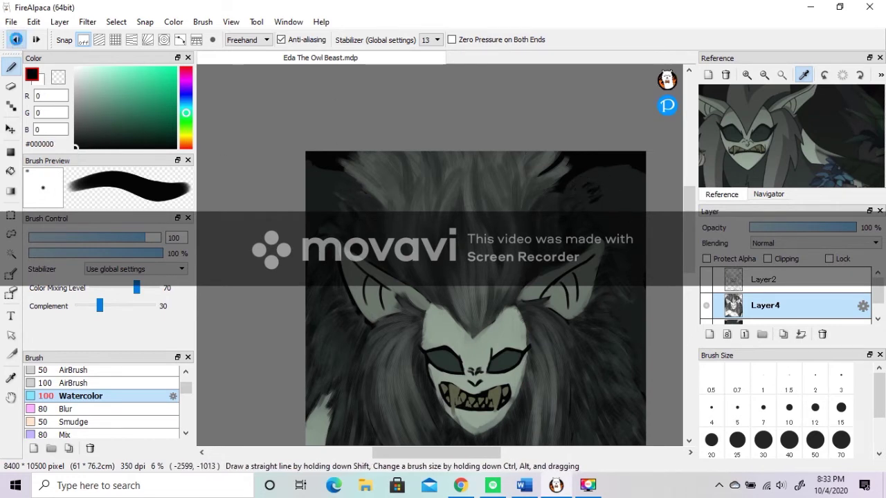
pyautogui.scroll(-8, 139, 402)
pyautogui.click(103, 404)
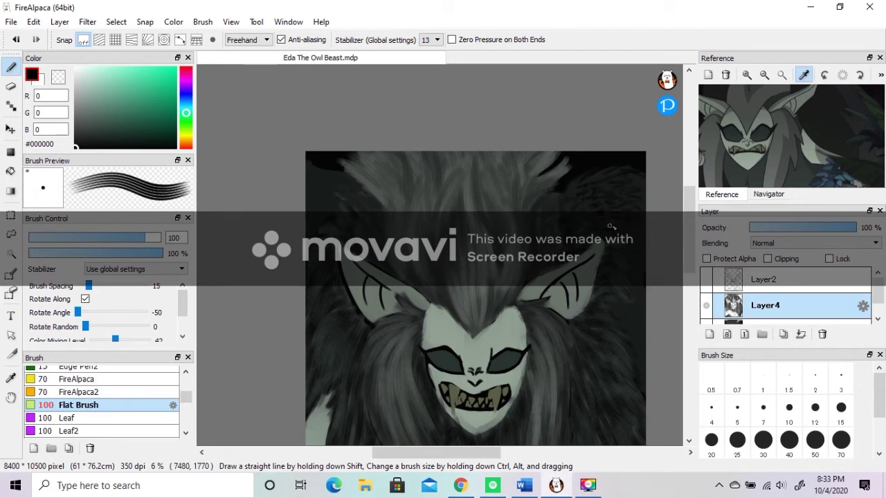
pyautogui.scroll(-3, 639, 208)
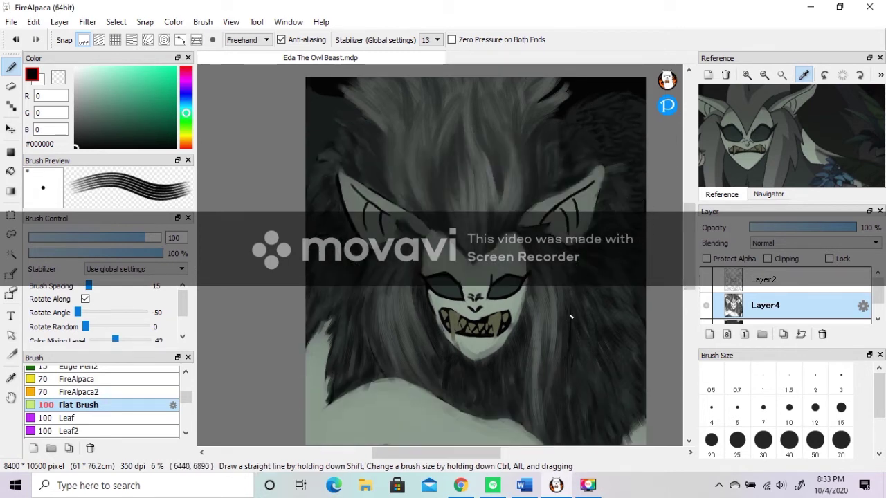
pyautogui.scroll(-3, 571, 276)
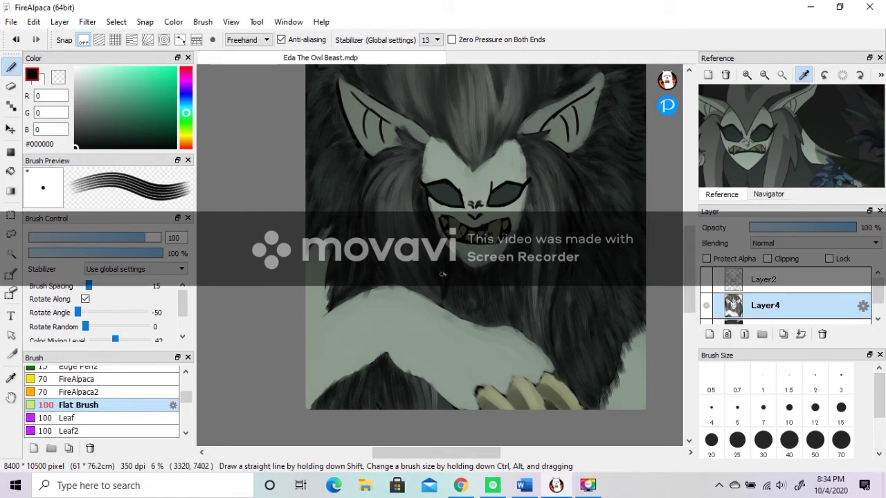
# Paint fine black strands over the chest and the fur along the left edge, and save the document
pyautogui.scroll(-5, 440, 300)
pyautogui.scroll(10, 442, 267)
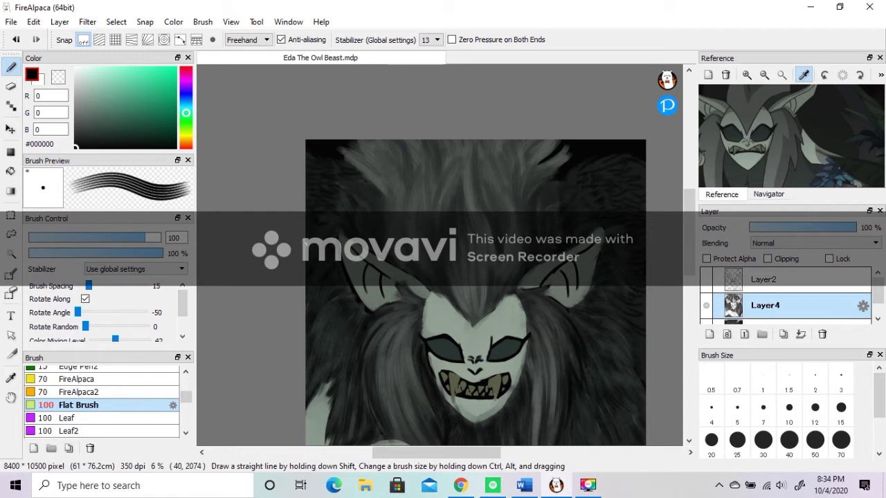
pyautogui.scroll(-3, 543, 272)
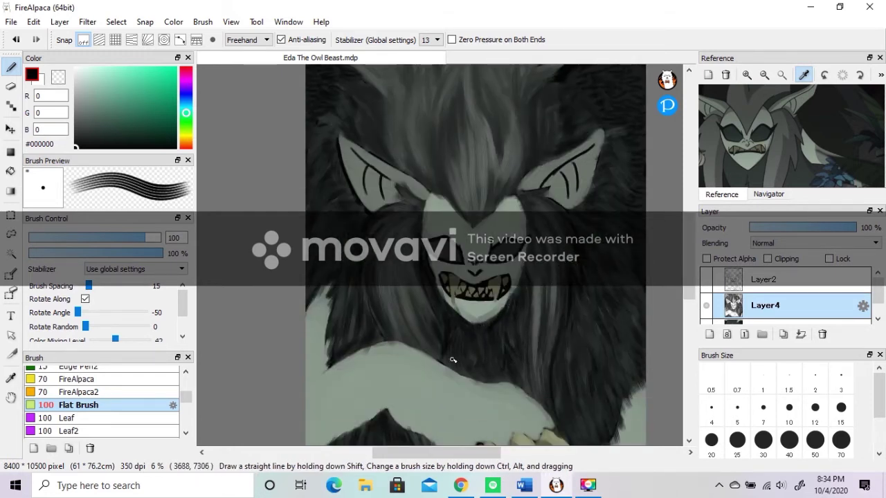
pyautogui.scroll(-2, 537, 283)
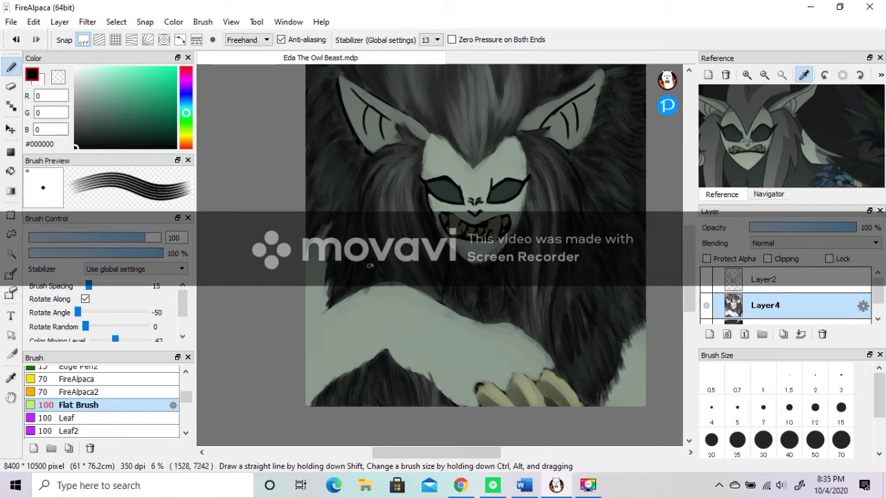
pyautogui.scroll(3, 334, 246)
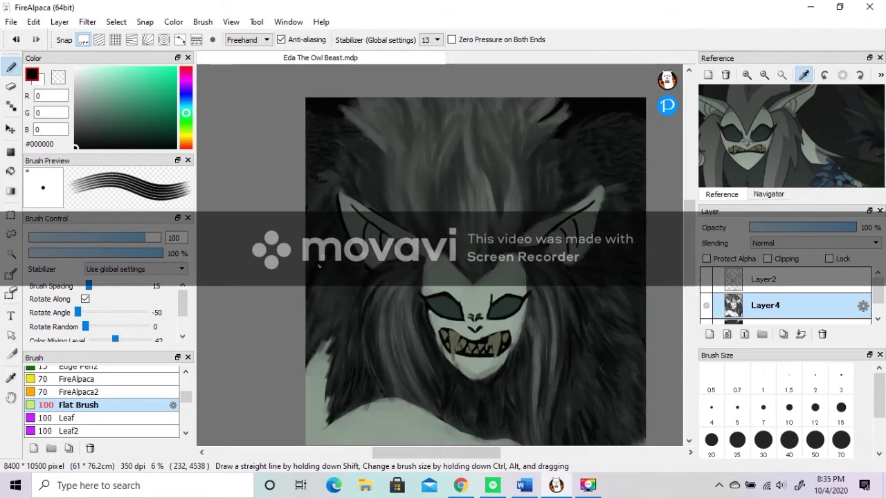
pyautogui.click(11, 21)
pyautogui.click(33, 128)
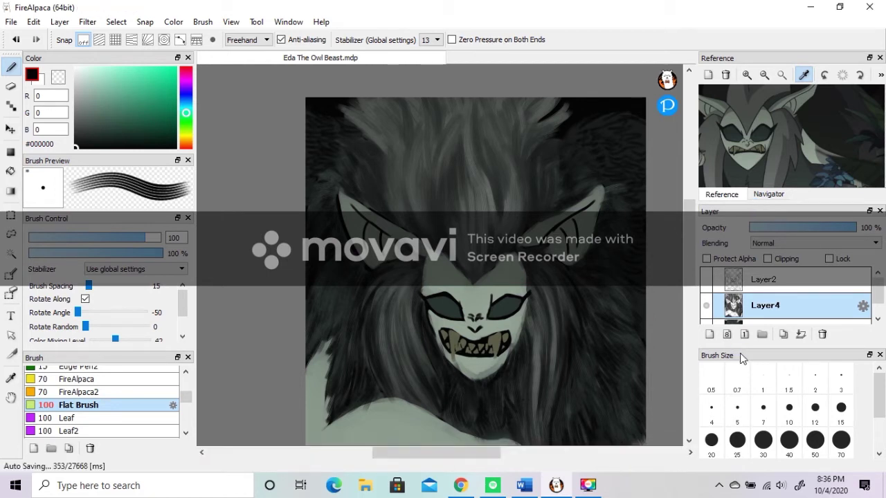
# Switch to the AirBrush at size 400, sample #4A524D from the reference and shade the inside of the right ear
pyautogui.scroll(-5, 477, 311)
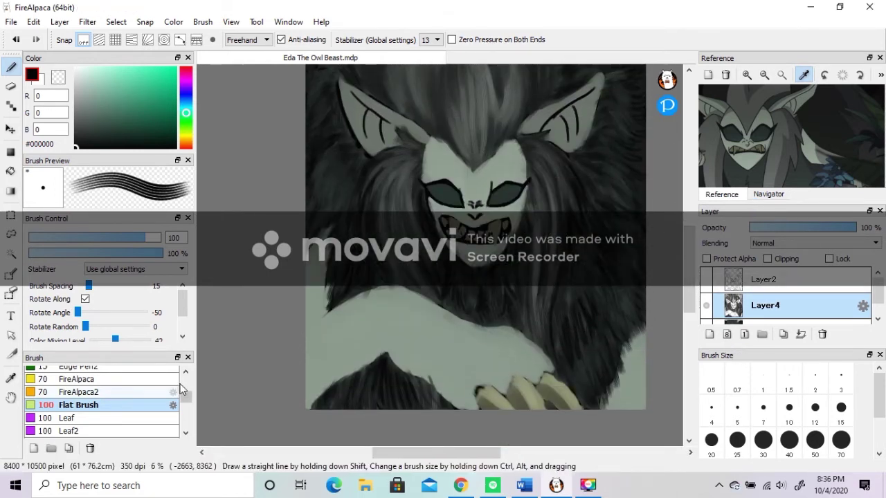
pyautogui.scroll(5, 121, 415)
pyautogui.click(111, 403)
pyautogui.scroll(3, 469, 341)
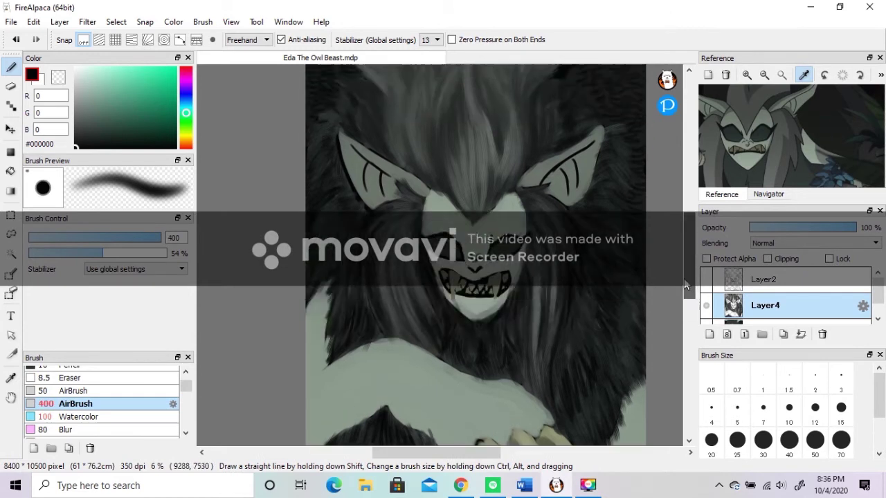
pyautogui.click(793, 103)
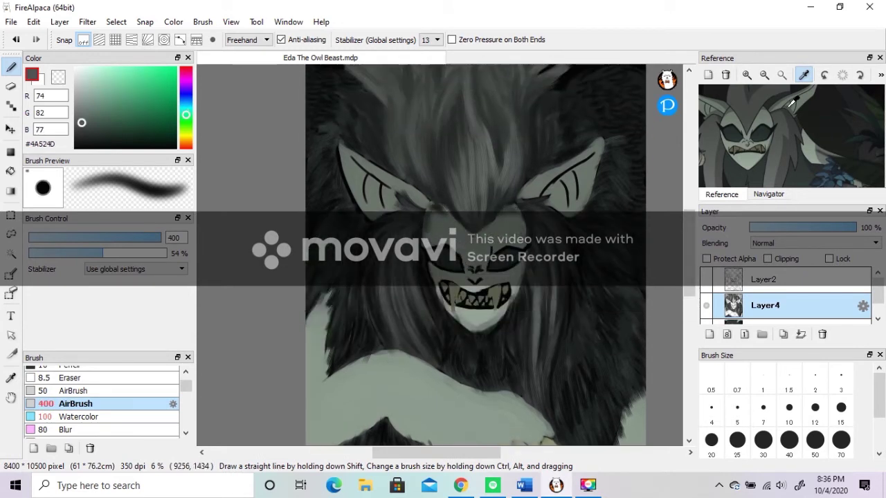
pyautogui.moveTo(561, 183); pyautogui.dragTo(591, 156)
# Darken the colour to #2A2D2B, reduce the AirBrush to size 200 and shade the left ear's inner folds and edges
pyautogui.click(81, 134)
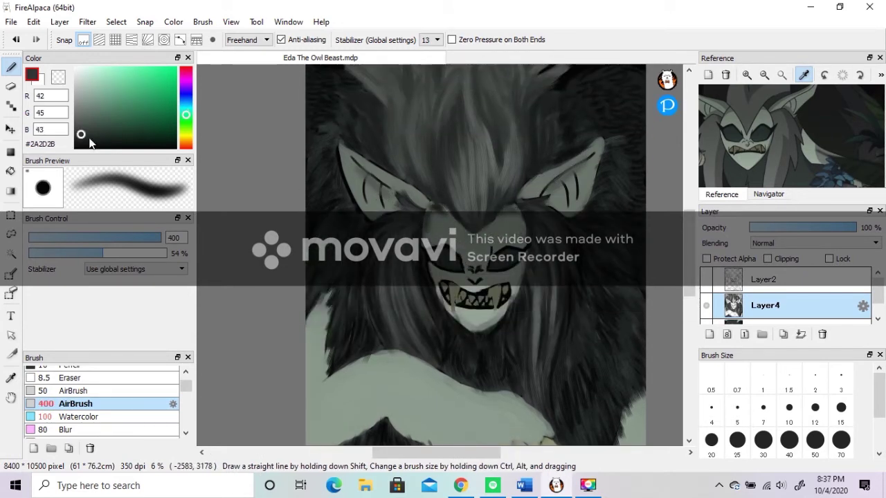
pyautogui.scroll(2, 341, 291)
pyautogui.moveTo(688, 278); pyautogui.dragTo(688, 249)
pyautogui.press('[')
pyautogui.press('[')
pyautogui.moveTo(366, 191); pyautogui.dragTo(444, 258)
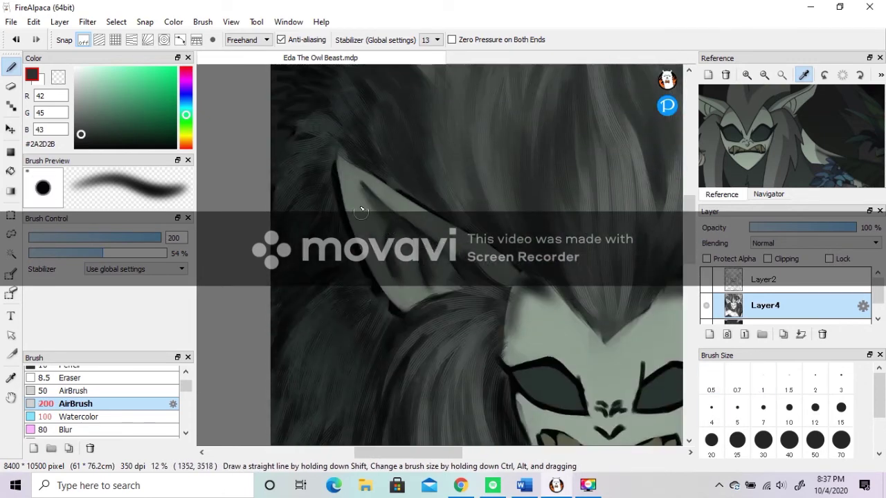
pyautogui.moveTo(405, 452); pyautogui.dragTo(420, 453)
pyautogui.moveTo(271, 192); pyautogui.dragTo(328, 312)
pyautogui.moveTo(296, 175); pyautogui.dragTo(432, 264)
# Shade the right ear's inner folds and outer edges with the #2A2D2B AirBrush
pyautogui.moveTo(423, 453); pyautogui.dragTo(475, 446)
pyautogui.moveTo(421, 249); pyautogui.dragTo(555, 156)
pyautogui.moveTo(494, 219); pyautogui.dragTo(482, 270)
pyautogui.moveTo(496, 301)
pyautogui.mouseDown()
pyautogui.moveTo(551, 218)
pyautogui.moveTo(563, 166)
pyautogui.mouseUp()
# Airbrush dark shading along the nose bridge, the forehead edges, the cheeks and around the chin
pyautogui.moveTo(279, 357); pyautogui.dragTo(281, 401)
pyautogui.moveTo(337, 404); pyautogui.dragTo(340, 351)
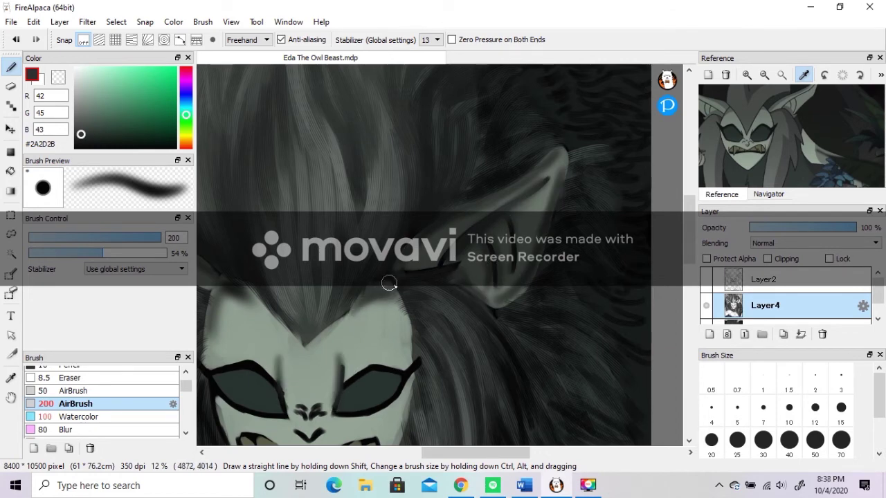
pyautogui.moveTo(689, 251); pyautogui.dragTo(689, 280)
pyautogui.moveTo(403, 258)
pyautogui.mouseDown()
pyautogui.moveTo(362, 340)
pyautogui.moveTo(308, 375)
pyautogui.moveTo(285, 368)
pyautogui.moveTo(295, 368)
pyautogui.moveTo(269, 342)
pyautogui.moveTo(317, 368)
pyautogui.moveTo(349, 354)
pyautogui.moveTo(291, 345)
pyautogui.mouseUp()
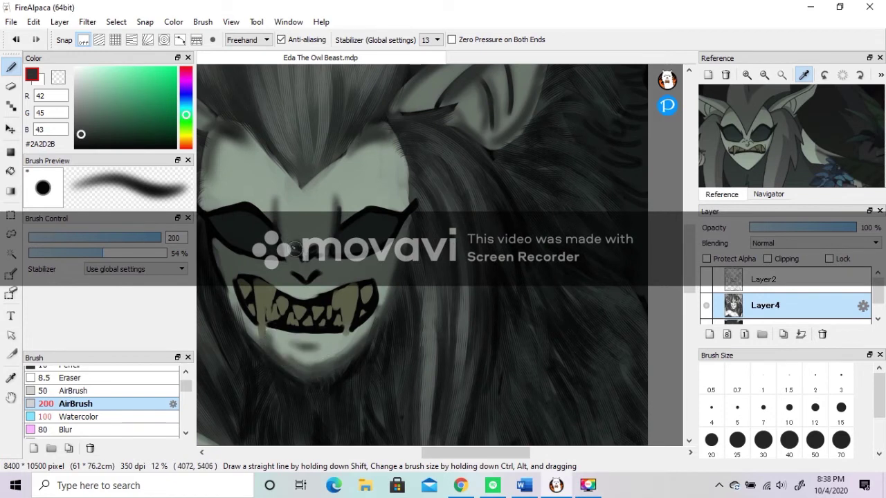
pyautogui.hscroll(-4, 428, 436)
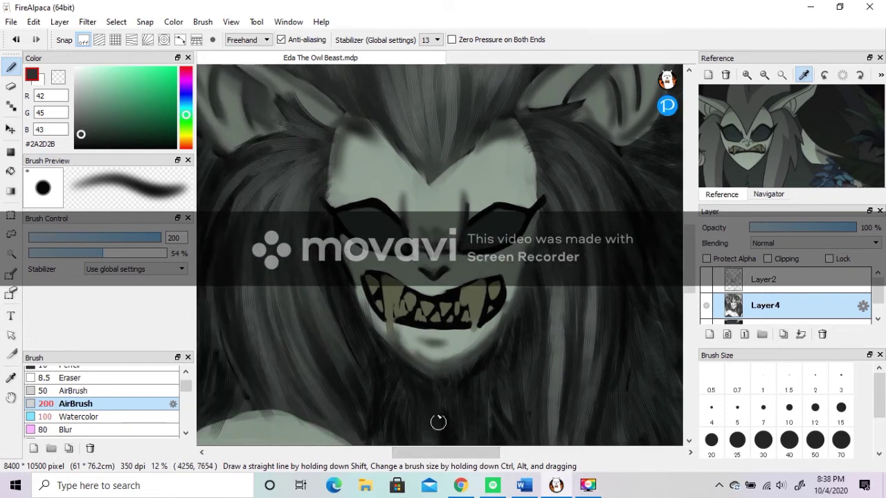
pyautogui.moveTo(340, 230); pyautogui.dragTo(367, 318)
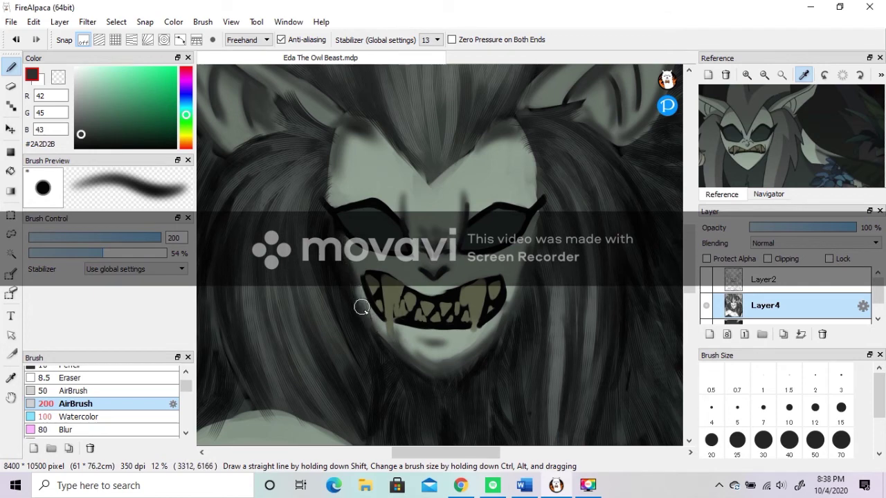
# Sample the teeth colour, darken it to #484B39, reduce the AirBrush to size 50 and shade the fangs and teeth
pyautogui.keyDown('alt'); pyautogui.click(323, 249); pyautogui.keyUp('alt')
pyautogui.click(97, 125)
pyautogui.click(11, 67)
pyautogui.scroll(3, 401, 243)
pyautogui.moveTo(361, 305); pyautogui.dragTo(365, 147)
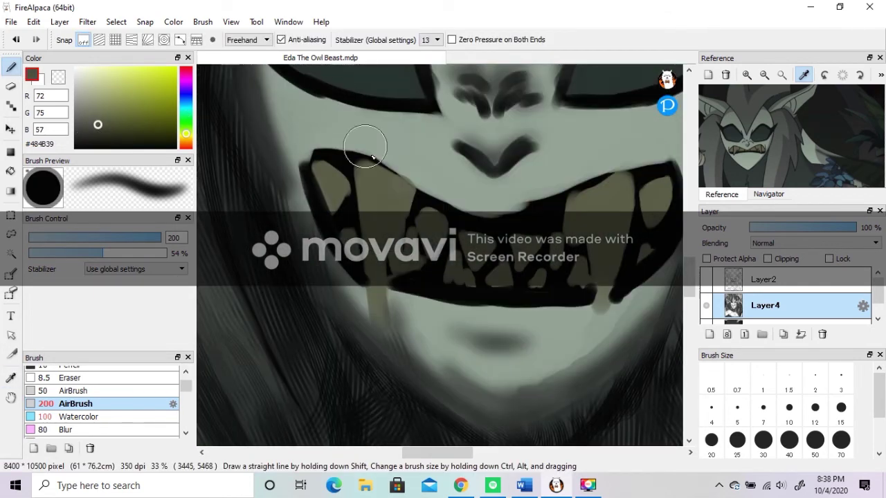
pyautogui.press('[')
pyautogui.press('[')
pyautogui.press('[')
pyautogui.press('[')
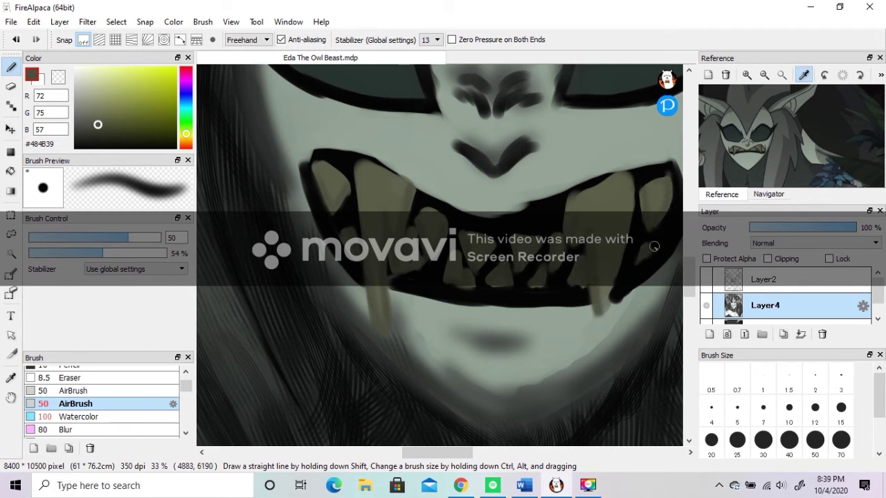
# Lighten the colour to #B3B98E and paint highlights along both long fangs and the surrounding teeth
pyautogui.moveTo(99, 105); pyautogui.dragTo(97, 89)
pyautogui.moveTo(365, 169); pyautogui.dragTo(383, 326)
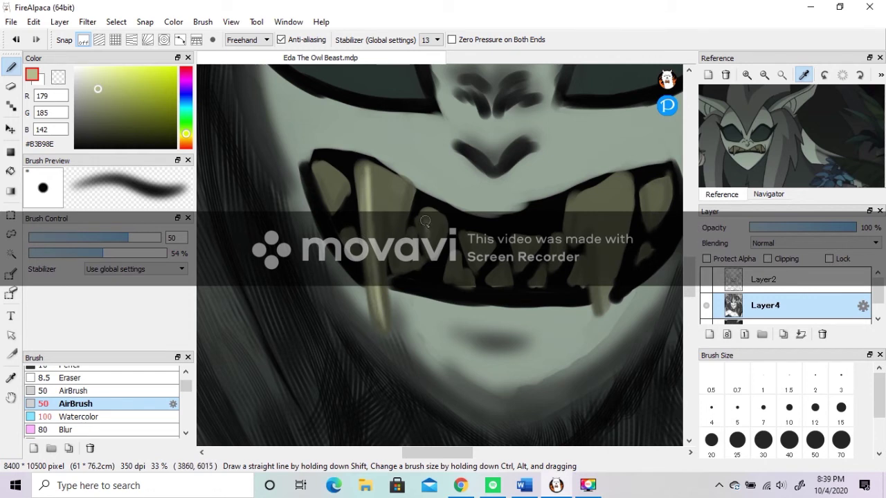
pyautogui.moveTo(612, 197); pyautogui.dragTo(604, 305)
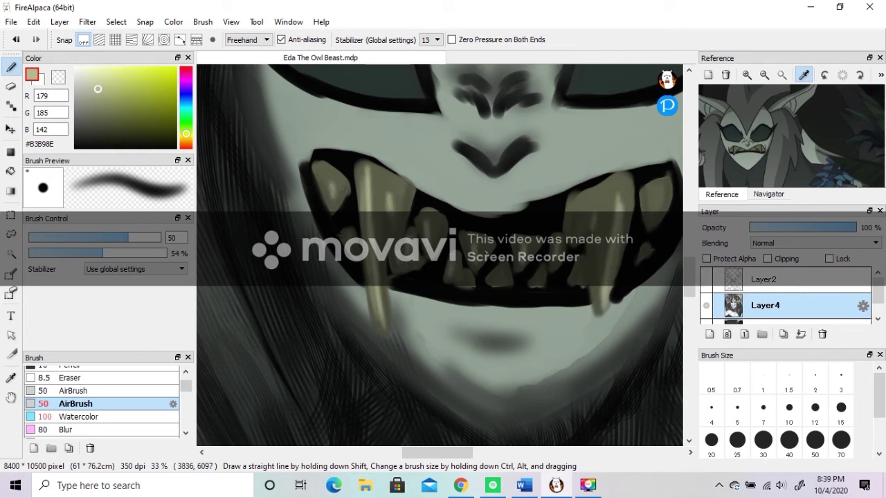
# Sample #676F68 from the reference picture and airbrush the lines separating the fingers on the raised hand
pyautogui.scroll(-6, 644, 244)
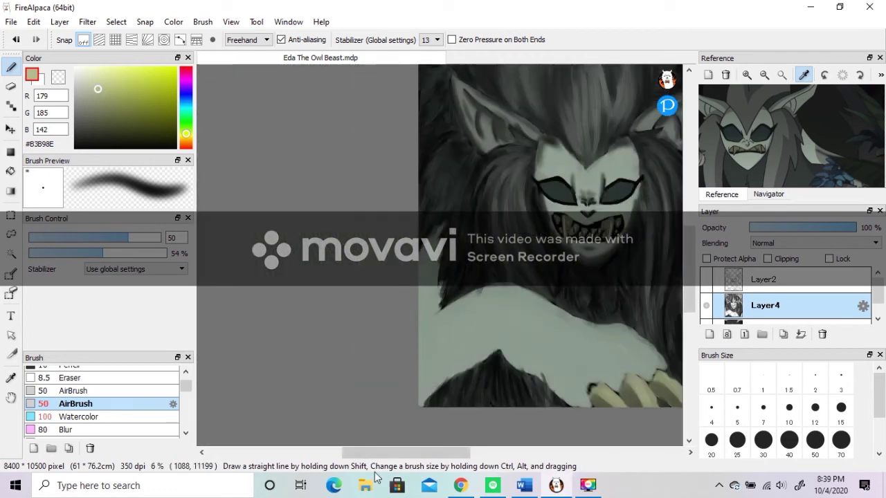
pyautogui.click(791, 157)
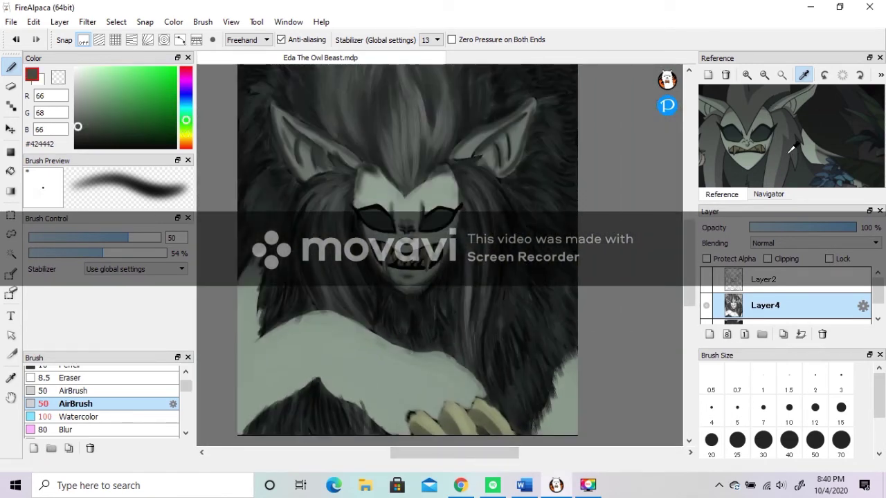
pyautogui.click(826, 156)
pyautogui.moveTo(689, 257); pyautogui.dragTo(689, 271)
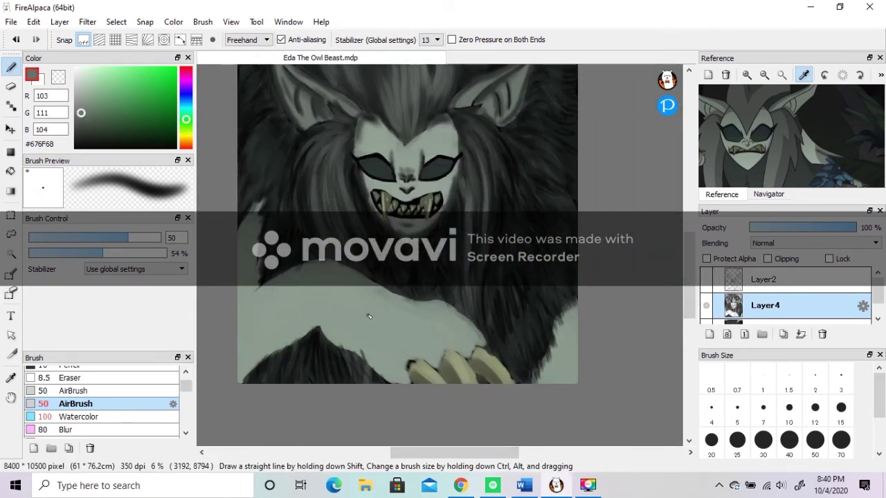
pyautogui.moveTo(406, 362); pyautogui.dragTo(415, 362)
# Enlarge the AirBrush to size 200 and shade the forearm's upper edge and underside, the finger folds and the edge of the right arm
pyautogui.click(160, 237)
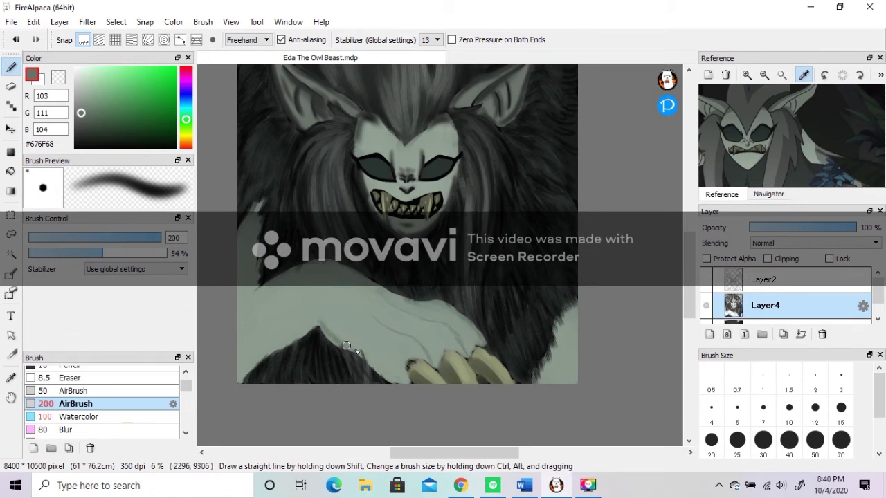
pyautogui.moveTo(268, 280); pyautogui.dragTo(239, 303)
pyautogui.moveTo(310, 331)
pyautogui.mouseDown()
pyautogui.moveTo(280, 343)
pyautogui.moveTo(314, 319)
pyautogui.mouseUp()
pyautogui.click(16, 40)
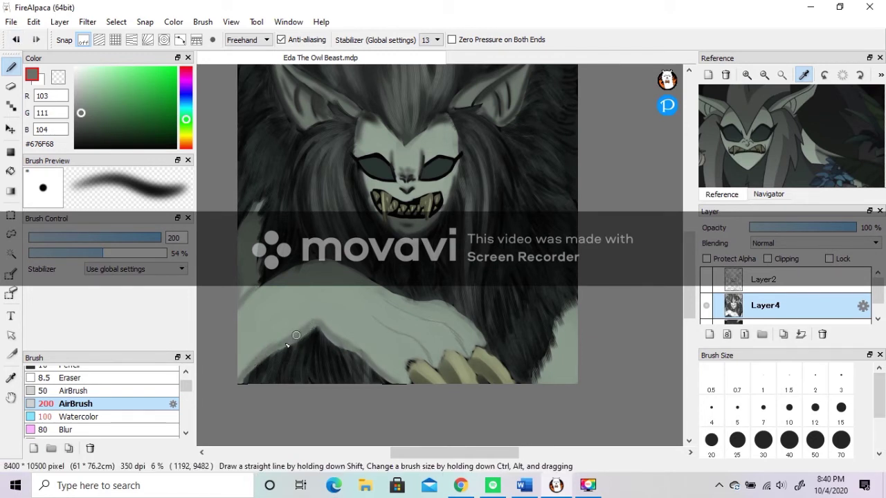
pyautogui.moveTo(544, 387); pyautogui.dragTo(555, 346)
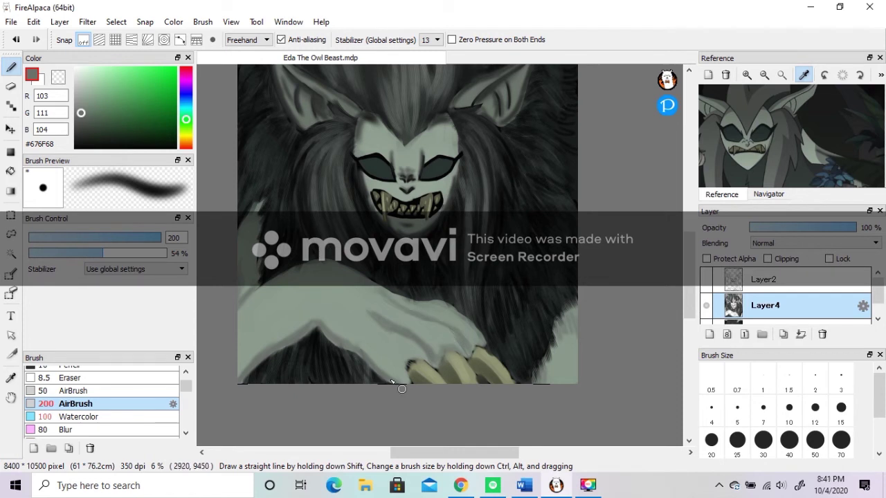
# Switch to the Flat Brush, darken the colour to #2F2F2F and stroke short fur around the bases of the claws
pyautogui.scroll(-5, 185, 394)
pyautogui.click(79, 419)
pyautogui.click(74, 133)
pyautogui.moveTo(408, 364); pyautogui.dragTo(414, 369)
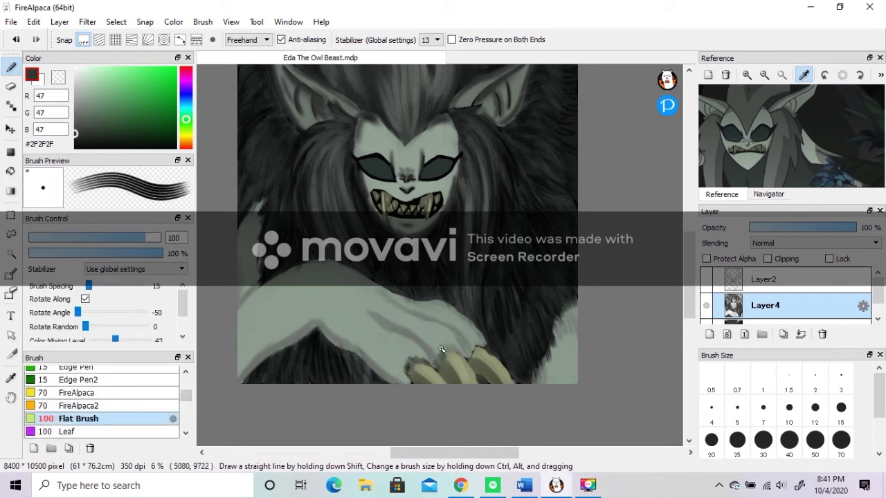
pyautogui.moveTo(482, 349); pyautogui.dragTo(485, 346)
pyautogui.moveTo(405, 367); pyautogui.dragTo(417, 385)
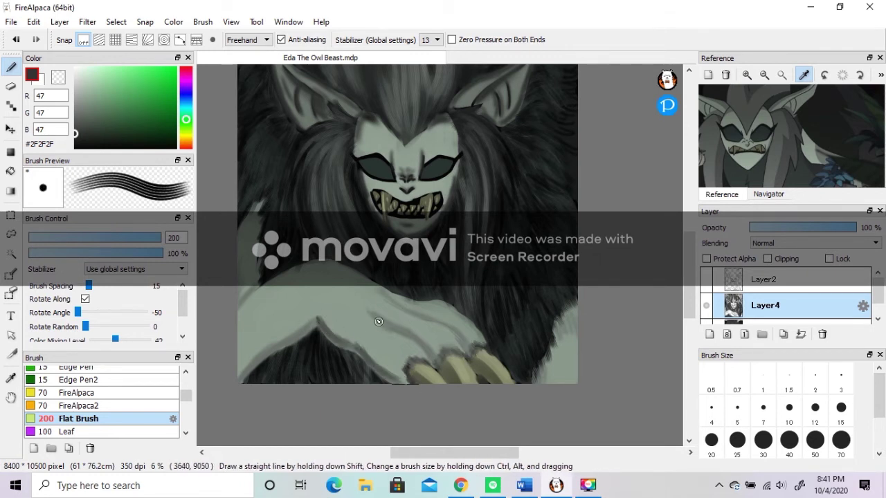
# Stroke dark fur with the size 200 Flat Brush along the right arm and the forearm's left edge
pyautogui.moveTo(547, 354); pyautogui.dragTo(542, 381)
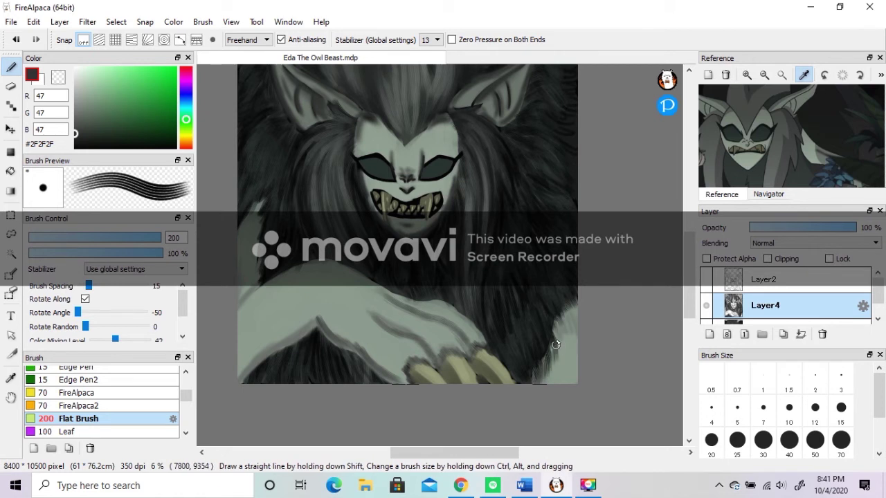
pyautogui.moveTo(558, 332); pyautogui.dragTo(564, 378)
pyautogui.moveTo(239, 302); pyautogui.dragTo(251, 287)
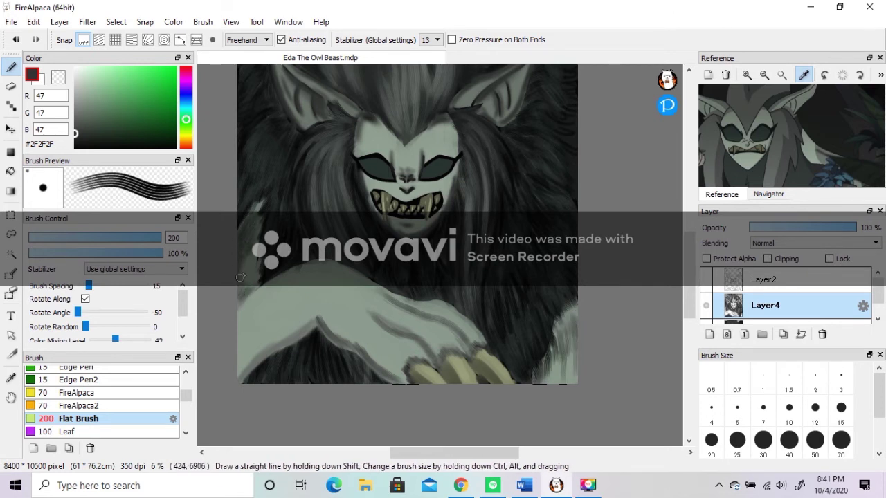
# Cover the forearm, the back of the hand and the right arm with dark #2F2F2F fur strands
pyautogui.moveTo(331, 342)
pyautogui.mouseDown()
pyautogui.moveTo(379, 361)
pyautogui.moveTo(397, 349)
pyautogui.moveTo(379, 358)
pyautogui.moveTo(379, 332)
pyautogui.mouseUp()
pyautogui.moveTo(429, 319)
pyautogui.mouseDown()
pyautogui.moveTo(440, 349)
pyautogui.moveTo(424, 305)
pyautogui.moveTo(450, 315)
pyautogui.mouseUp()
pyautogui.moveTo(249, 298)
pyautogui.mouseDown()
pyautogui.moveTo(289, 273)
pyautogui.moveTo(392, 296)
pyautogui.mouseUp()
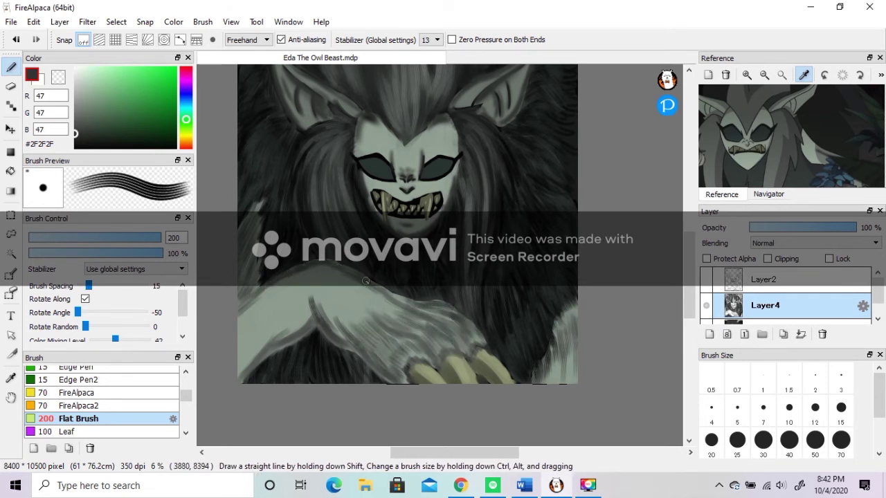
pyautogui.moveTo(551, 382); pyautogui.dragTo(571, 349)
pyautogui.moveTo(244, 373)
pyautogui.mouseDown()
pyautogui.moveTo(237, 352)
pyautogui.moveTo(257, 324)
pyautogui.moveTo(250, 358)
pyautogui.moveTo(322, 294)
pyautogui.moveTo(387, 296)
pyautogui.moveTo(336, 273)
pyautogui.moveTo(283, 283)
pyautogui.moveTo(273, 325)
pyautogui.moveTo(270, 287)
pyautogui.moveTo(305, 304)
pyautogui.moveTo(270, 294)
pyautogui.moveTo(299, 284)
pyautogui.mouseUp()
# Sample the reference's pale skin, set the colour to #B8BFB9 and stroke light fur along the forearm's bend and upper edge
pyautogui.click(748, 152)
pyautogui.click(77, 87)
pyautogui.scroll(4, 241, 310)
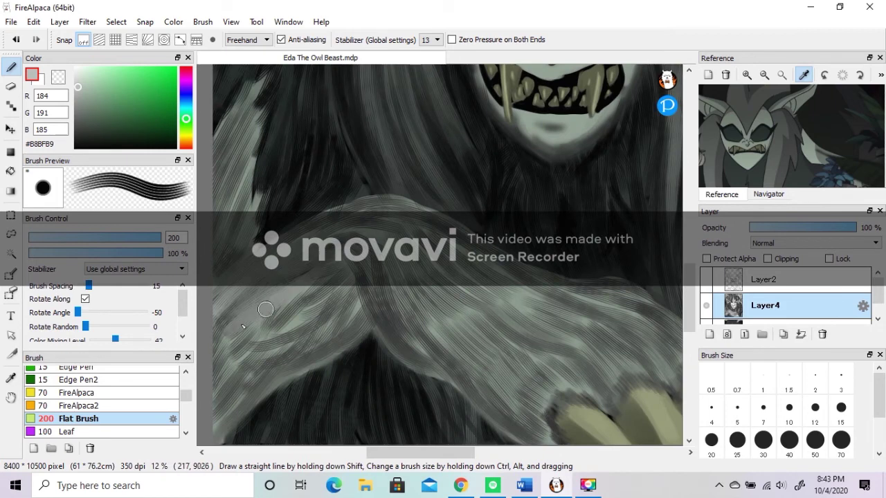
pyautogui.moveTo(242, 326)
pyautogui.mouseDown()
pyautogui.moveTo(221, 423)
pyautogui.moveTo(276, 370)
pyautogui.moveTo(366, 317)
pyautogui.moveTo(519, 413)
pyautogui.moveTo(541, 381)
pyautogui.moveTo(581, 382)
pyautogui.moveTo(532, 359)
pyautogui.moveTo(533, 387)
pyautogui.moveTo(509, 407)
pyautogui.moveTo(479, 368)
pyautogui.moveTo(494, 348)
pyautogui.moveTo(444, 338)
pyautogui.moveTo(377, 289)
pyautogui.moveTo(379, 320)
pyautogui.moveTo(436, 319)
pyautogui.moveTo(424, 258)
pyautogui.moveTo(519, 304)
pyautogui.moveTo(555, 304)
pyautogui.moveTo(482, 238)
pyautogui.mouseUp()
pyautogui.moveTo(281, 234)
pyautogui.mouseDown()
pyautogui.moveTo(412, 200)
pyautogui.moveTo(453, 216)
pyautogui.mouseUp()
pyautogui.moveTo(516, 268); pyautogui.dragTo(664, 311)
# Layer more #B8BFB9 fur strands across the middle of the forearm and down towards the hand
pyautogui.moveTo(420, 452); pyautogui.dragTo(449, 453)
pyautogui.moveTo(445, 282)
pyautogui.mouseDown()
pyautogui.moveTo(561, 339)
pyautogui.moveTo(510, 321)
pyautogui.moveTo(523, 363)
pyautogui.moveTo(496, 375)
pyautogui.moveTo(507, 393)
pyautogui.moveTo(544, 395)
pyautogui.moveTo(416, 374)
pyautogui.moveTo(379, 304)
pyautogui.mouseUp()
pyautogui.moveTo(253, 223)
pyautogui.mouseDown()
pyautogui.moveTo(316, 224)
pyautogui.moveTo(292, 266)
pyautogui.moveTo(258, 257)
pyautogui.moveTo(253, 282)
pyautogui.moveTo(488, 417)
pyautogui.moveTo(478, 297)
pyautogui.mouseUp()
pyautogui.moveTo(410, 266); pyautogui.dragTo(476, 278)
pyautogui.moveTo(450, 287)
pyautogui.mouseDown()
pyautogui.moveTo(527, 318)
pyautogui.moveTo(577, 374)
pyautogui.moveTo(574, 410)
pyautogui.mouseUp()
pyautogui.moveTo(485, 453); pyautogui.dragTo(433, 453)
# Add light fur strands to the forearm's left part and the upper arm beside the canvas's left edge
pyautogui.moveTo(398, 339)
pyautogui.mouseDown()
pyautogui.moveTo(373, 313)
pyautogui.moveTo(335, 373)
pyautogui.moveTo(387, 360)
pyautogui.moveTo(447, 317)
pyautogui.moveTo(415, 301)
pyautogui.moveTo(427, 318)
pyautogui.mouseUp()
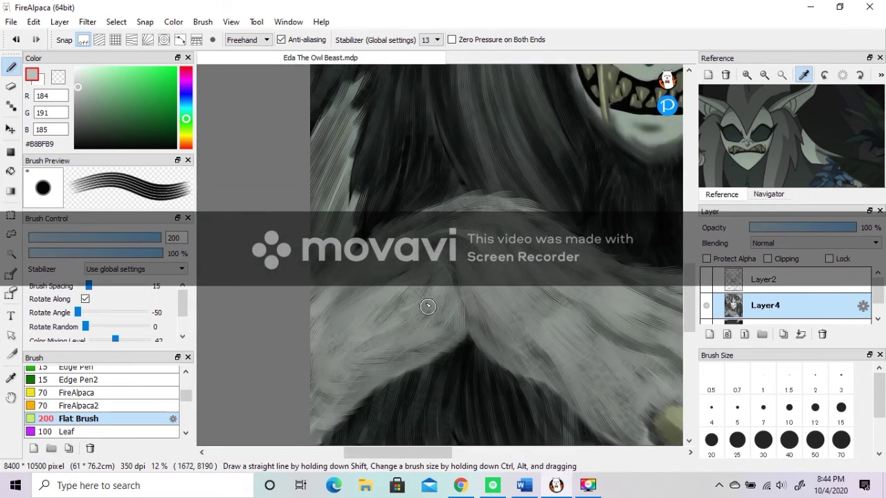
pyautogui.moveTo(317, 321); pyautogui.dragTo(353, 292)
pyautogui.moveTo(320, 194)
pyautogui.mouseDown()
pyautogui.moveTo(326, 124)
pyautogui.moveTo(341, 159)
pyautogui.moveTo(321, 267)
pyautogui.mouseUp()
pyautogui.moveTo(351, 132); pyautogui.dragTo(347, 193)
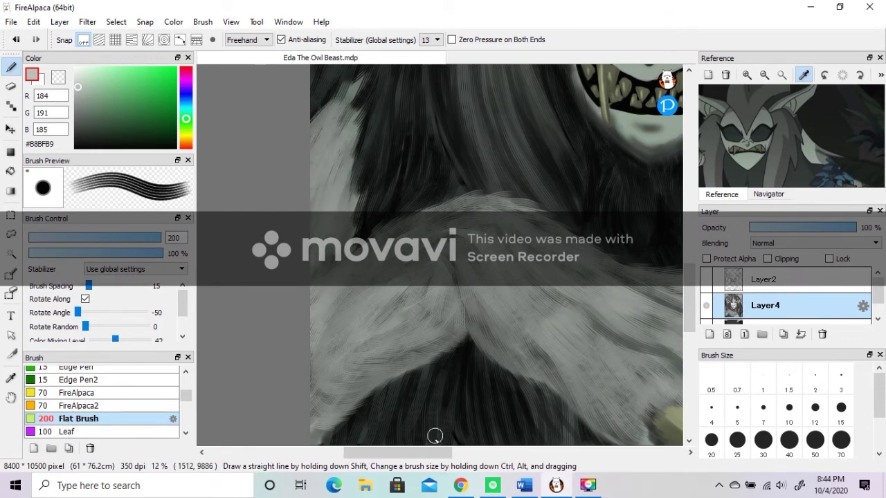
# Stroke light #B8BFB9 fur down the back of the hand towards the claws
pyautogui.scroll(-1, 436, 416)
pyautogui.scroll(-2, 435, 411)
pyautogui.scroll(1, 597, 414)
pyautogui.moveTo(689, 288); pyautogui.dragTo(688, 306)
pyautogui.scroll(2, 560, 310)
pyautogui.moveTo(431, 455); pyautogui.dragTo(464, 453)
pyautogui.moveTo(526, 274)
pyautogui.mouseDown()
pyautogui.moveTo(554, 322)
pyautogui.moveTo(530, 371)
pyautogui.moveTo(482, 380)
pyautogui.moveTo(561, 381)
pyautogui.mouseUp()
# Reduce the Flat Brush to size 70, darken the colour to #292B2A and stroke fur around the nose bridge and muzzle sides
pyautogui.scroll(5, 553, 312)
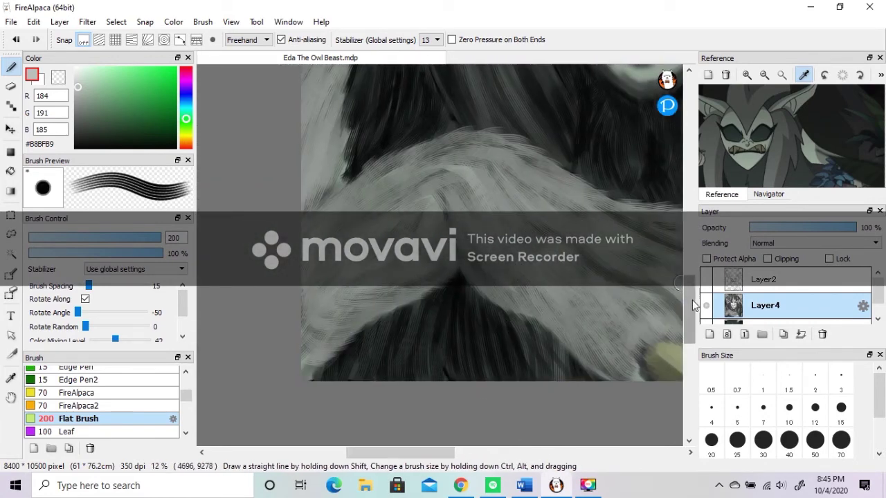
pyautogui.hscroll(-3, 657, 238)
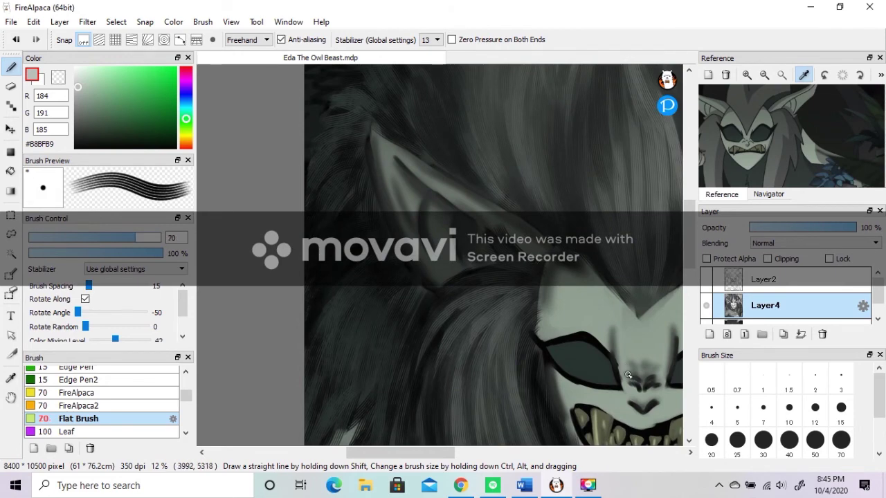
pyautogui.scroll(3, 628, 375)
pyautogui.moveTo(79, 92); pyautogui.dragTo(77, 135)
pyautogui.moveTo(332, 342); pyautogui.dragTo(333, 296)
pyautogui.moveTo(440, 378); pyautogui.dragTo(449, 296)
pyautogui.moveTo(347, 398); pyautogui.dragTo(331, 331)
pyautogui.moveTo(375, 399); pyautogui.dragTo(424, 385)
pyautogui.moveTo(688, 245); pyautogui.dragTo(688, 267)
pyautogui.moveTo(451, 253)
pyautogui.mouseDown()
pyautogui.moveTo(502, 268)
pyautogui.moveTo(483, 271)
pyautogui.mouseUp()
pyautogui.moveTo(328, 259); pyautogui.dragTo(262, 267)
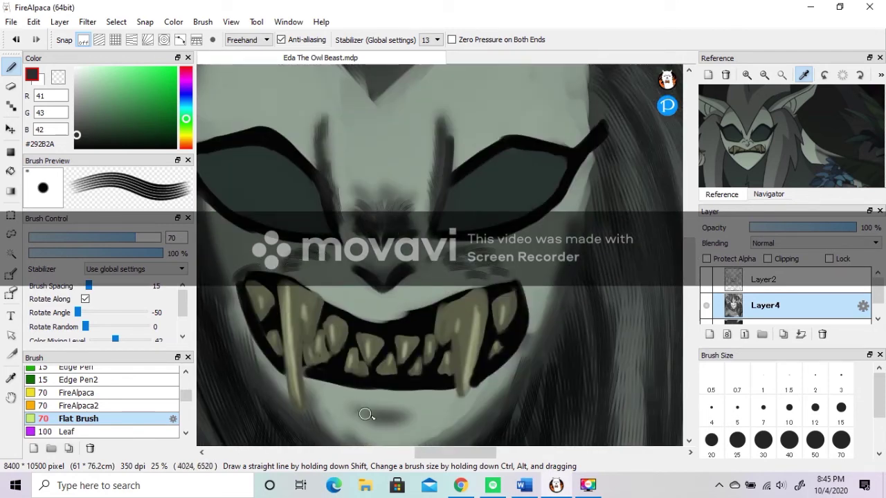
# Define the chin mark and stroke short upward fur strands over the nose bridge between the eyes
pyautogui.moveTo(365, 414); pyautogui.dragTo(357, 413)
pyautogui.moveTo(367, 209); pyautogui.dragTo(342, 200)
pyautogui.moveTo(365, 201)
pyautogui.mouseDown()
pyautogui.moveTo(352, 170)
pyautogui.moveTo(377, 180)
pyautogui.mouseUp()
pyautogui.moveTo(397, 201); pyautogui.dragTo(428, 163)
pyautogui.moveTo(347, 194); pyautogui.dragTo(341, 161)
pyautogui.moveTo(362, 191); pyautogui.dragTo(371, 157)
pyautogui.moveTo(385, 178); pyautogui.dragTo(387, 152)
pyautogui.moveTo(400, 177); pyautogui.dragTo(402, 146)
pyautogui.moveTo(415, 171); pyautogui.dragTo(419, 134)
pyautogui.moveTo(341, 181)
pyautogui.mouseDown()
pyautogui.moveTo(332, 131)
pyautogui.moveTo(336, 161)
pyautogui.mouseUp()
pyautogui.moveTo(360, 194); pyautogui.dragTo(363, 162)
pyautogui.moveTo(419, 208); pyautogui.dragTo(422, 192)
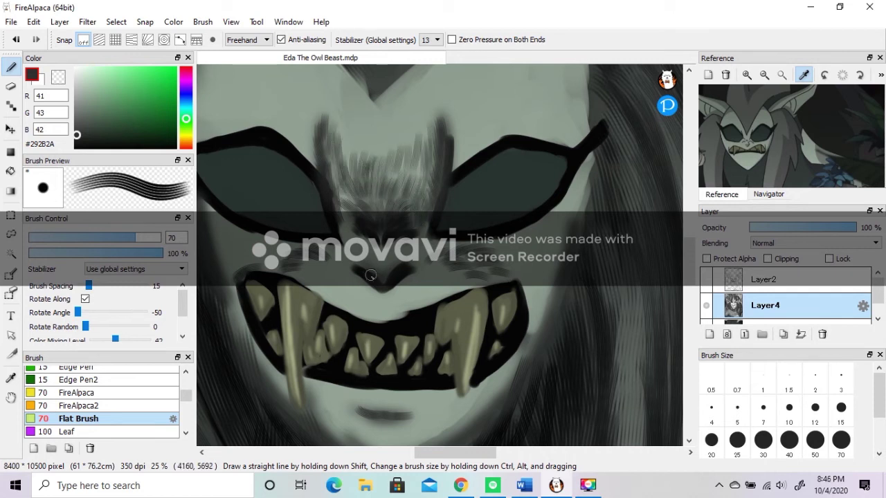
pyautogui.moveTo(342, 218); pyautogui.dragTo(365, 241)
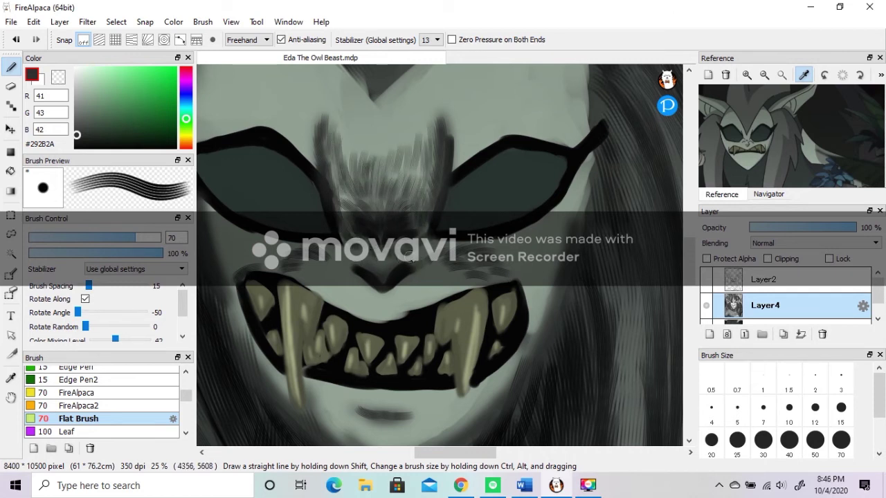
# Stroke fur strands fanning out from below the nose across both sides of the upper lip
pyautogui.moveTo(384, 302); pyautogui.dragTo(343, 317)
pyautogui.moveTo(399, 305); pyautogui.dragTo(425, 287)
pyautogui.moveTo(402, 306); pyautogui.dragTo(461, 266)
pyautogui.moveTo(428, 297); pyautogui.dragTo(479, 278)
pyautogui.moveTo(371, 301)
pyautogui.mouseDown()
pyautogui.moveTo(337, 272)
pyautogui.moveTo(313, 285)
pyautogui.mouseUp()
pyautogui.moveTo(333, 283); pyautogui.dragTo(294, 265)
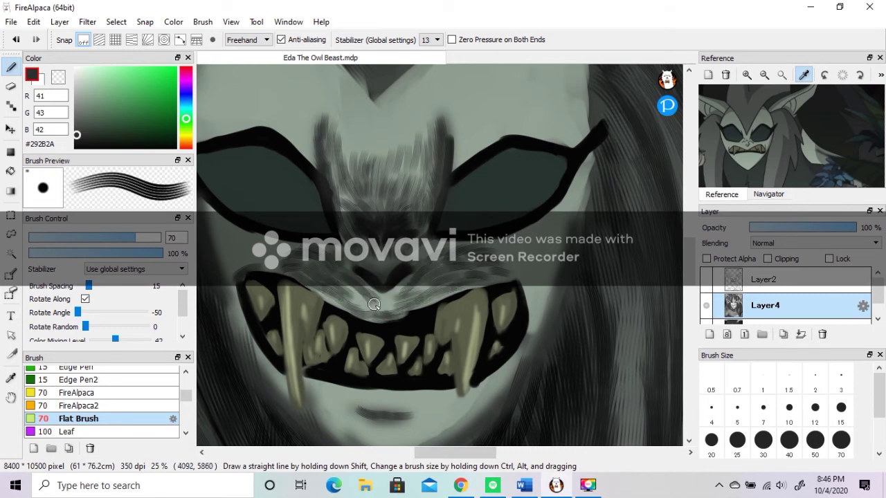
pyautogui.moveTo(373, 304); pyautogui.dragTo(436, 294)
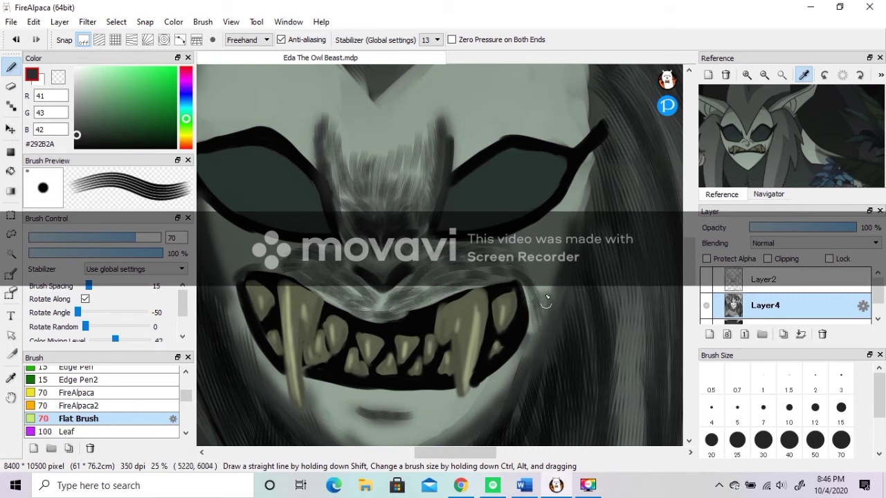
# Stroke fur strands over the right cheek, from the mouth corner up to the outer corner of the eye
pyautogui.moveTo(515, 249); pyautogui.dragTo(540, 234)
pyautogui.moveTo(539, 235)
pyautogui.mouseDown()
pyautogui.moveTo(571, 212)
pyautogui.moveTo(588, 175)
pyautogui.mouseUp()
pyautogui.moveTo(577, 183); pyautogui.dragTo(591, 156)
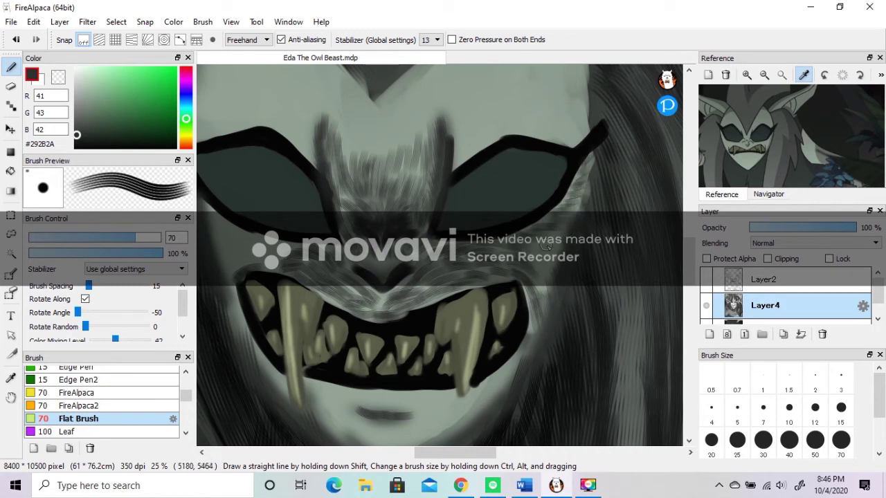
pyautogui.moveTo(533, 276); pyautogui.dragTo(550, 246)
pyautogui.moveTo(536, 288); pyautogui.dragTo(561, 259)
# Stroke matching fur strands over the left cheek, from below the eye down beside the mouth
pyautogui.moveTo(442, 452); pyautogui.dragTo(405, 453)
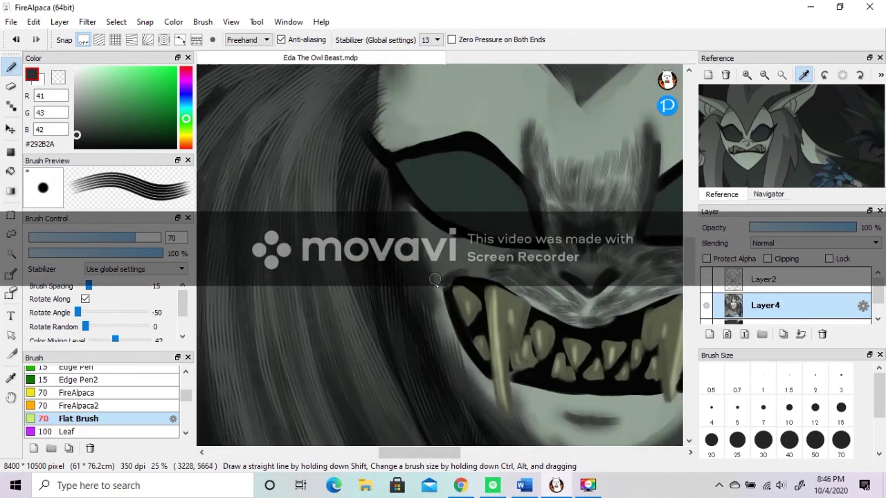
pyautogui.moveTo(421, 238); pyautogui.dragTo(409, 216)
pyautogui.moveTo(445, 271); pyautogui.dragTo(433, 242)
pyautogui.moveTo(474, 269); pyautogui.dragTo(445, 249)
pyautogui.moveTo(499, 268)
pyautogui.mouseDown()
pyautogui.moveTo(471, 249)
pyautogui.moveTo(465, 258)
pyautogui.mouseUp()
pyautogui.moveTo(439, 297)
pyautogui.mouseDown()
pyautogui.moveTo(435, 334)
pyautogui.moveTo(475, 387)
pyautogui.mouseUp()
# Cover the left side of the forehead, the brow and the upper nose bridge with short fur strands
pyautogui.moveTo(688, 263); pyautogui.dragTo(688, 241)
pyautogui.moveTo(522, 334); pyautogui.dragTo(507, 272)
pyautogui.moveTo(504, 314)
pyautogui.mouseDown()
pyautogui.moveTo(475, 279)
pyautogui.moveTo(487, 260)
pyautogui.mouseUp()
pyautogui.moveTo(473, 299)
pyautogui.mouseDown()
pyautogui.moveTo(446, 290)
pyautogui.moveTo(478, 256)
pyautogui.moveTo(395, 310)
pyautogui.moveTo(425, 293)
pyautogui.moveTo(400, 273)
pyautogui.moveTo(443, 260)
pyautogui.moveTo(501, 206)
pyautogui.moveTo(467, 158)
pyautogui.moveTo(464, 211)
pyautogui.moveTo(387, 253)
pyautogui.mouseUp()
pyautogui.moveTo(409, 215)
pyautogui.mouseDown()
pyautogui.moveTo(451, 170)
pyautogui.moveTo(419, 178)
pyautogui.moveTo(425, 157)
pyautogui.mouseUp()
pyautogui.moveTo(542, 315)
pyautogui.mouseDown()
pyautogui.moveTo(516, 233)
pyautogui.moveTo(577, 317)
pyautogui.moveTo(633, 271)
pyautogui.moveTo(557, 249)
pyautogui.moveTo(591, 302)
pyautogui.moveTo(633, 293)
pyautogui.mouseUp()
pyautogui.moveTo(511, 214)
pyautogui.mouseDown()
pyautogui.moveTo(498, 198)
pyautogui.moveTo(468, 209)
pyautogui.mouseUp()
# Fill the right side of the forehead above the eye with #292B2A fur strands
pyautogui.moveTo(447, 453); pyautogui.dragTo(488, 454)
pyautogui.moveTo(374, 274)
pyautogui.mouseDown()
pyautogui.moveTo(411, 276)
pyautogui.moveTo(445, 192)
pyautogui.moveTo(500, 166)
pyautogui.mouseUp()
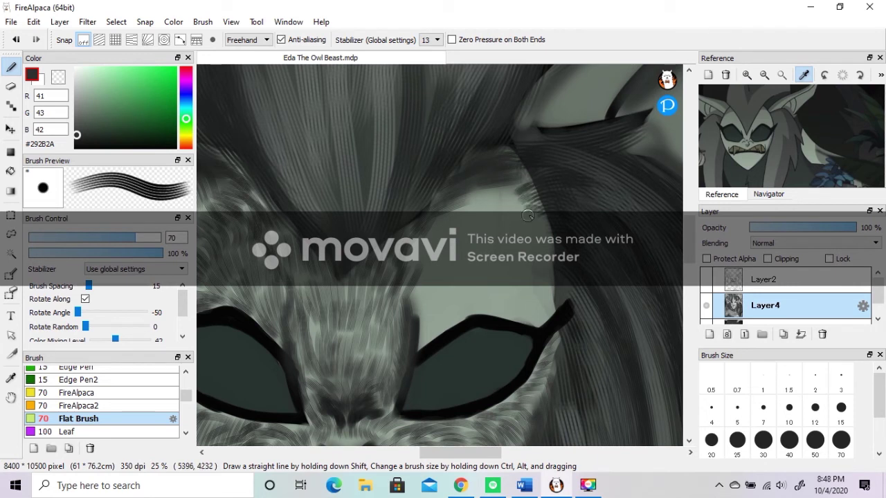
pyautogui.moveTo(513, 286); pyautogui.dragTo(526, 236)
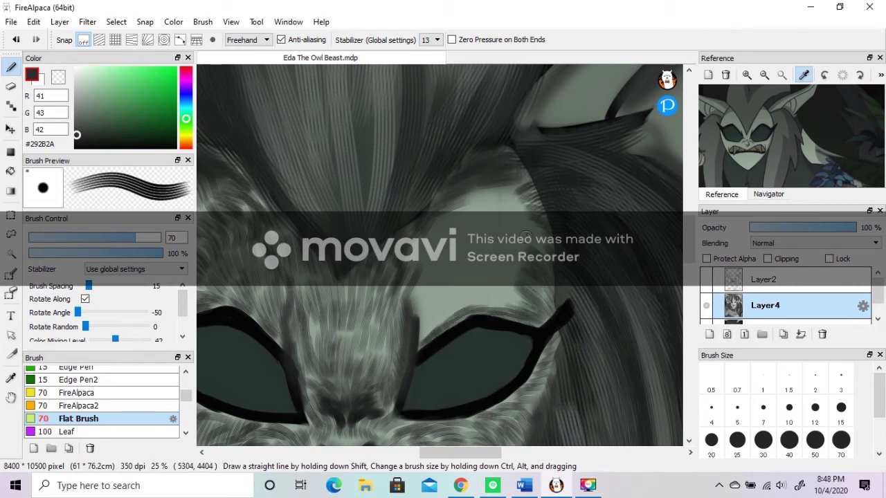
pyautogui.moveTo(441, 314)
pyautogui.mouseDown()
pyautogui.moveTo(424, 292)
pyautogui.moveTo(509, 304)
pyautogui.moveTo(518, 286)
pyautogui.moveTo(455, 269)
pyautogui.moveTo(453, 230)
pyautogui.moveTo(511, 291)
pyautogui.moveTo(495, 232)
pyautogui.moveTo(523, 212)
pyautogui.moveTo(479, 201)
pyautogui.mouseUp()
pyautogui.moveTo(516, 198)
pyautogui.mouseDown()
pyautogui.moveTo(453, 209)
pyautogui.moveTo(484, 232)
pyautogui.mouseUp()
pyautogui.moveTo(486, 253); pyautogui.dragTo(526, 267)
# Stroke fur strands over the left ear's base and inner folds with the size 70 Flat Brush
pyautogui.scroll(-1, 521, 274)
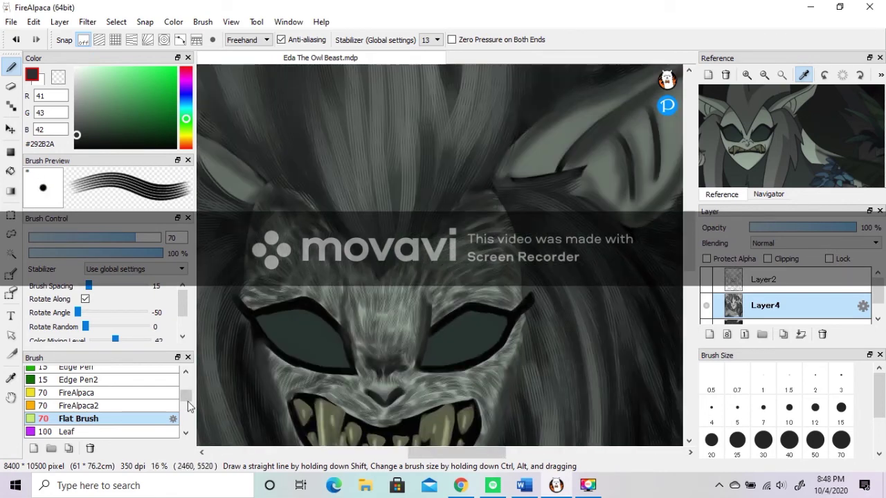
pyautogui.moveTo(443, 452); pyautogui.dragTo(408, 448)
pyautogui.scroll(1, 373, 189)
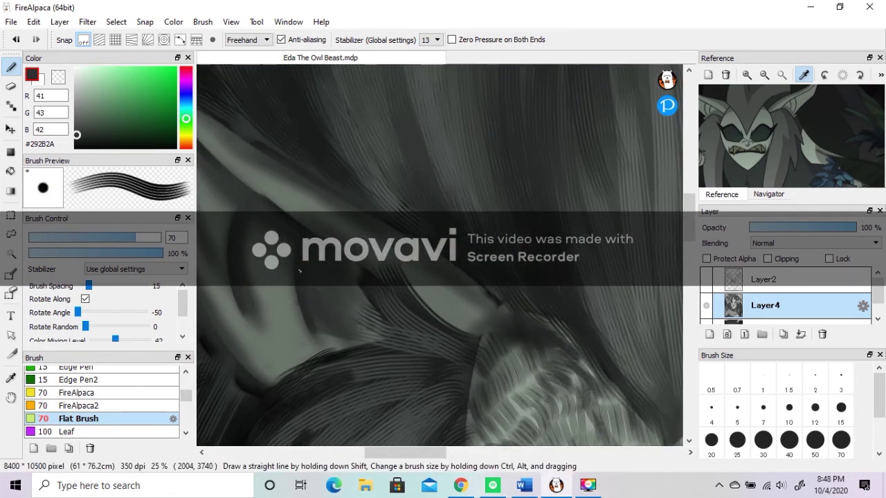
pyautogui.moveTo(446, 266); pyautogui.dragTo(450, 286)
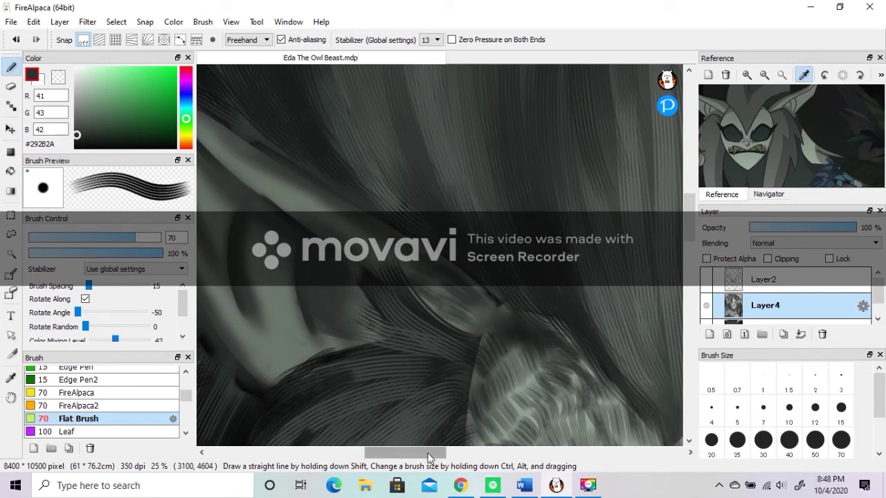
pyautogui.moveTo(443, 453); pyautogui.dragTo(417, 453)
pyautogui.moveTo(688, 216); pyautogui.dragTo(688, 203)
pyautogui.moveTo(533, 355)
pyautogui.mouseDown()
pyautogui.moveTo(511, 342)
pyautogui.moveTo(551, 330)
pyautogui.moveTo(445, 291)
pyautogui.mouseUp()
pyautogui.moveTo(368, 215)
pyautogui.mouseDown()
pyautogui.moveTo(291, 166)
pyautogui.moveTo(374, 314)
pyautogui.mouseUp()
pyautogui.moveTo(311, 199)
pyautogui.mouseDown()
pyautogui.moveTo(361, 289)
pyautogui.moveTo(401, 302)
pyautogui.mouseUp()
# Extend the fur strands over the rest of the left ear, including its tip and lower edge
pyautogui.scroll(-3, 362, 311)
pyautogui.moveTo(419, 341); pyautogui.dragTo(400, 200)
pyautogui.moveTo(448, 296); pyautogui.dragTo(448, 240)
pyautogui.moveTo(491, 332)
pyautogui.mouseDown()
pyautogui.moveTo(434, 339)
pyautogui.moveTo(434, 310)
pyautogui.moveTo(410, 283)
pyautogui.moveTo(416, 236)
pyautogui.mouseUp()
pyautogui.moveTo(453, 332); pyautogui.dragTo(367, 284)
pyautogui.moveTo(371, 211); pyautogui.dragTo(310, 126)
pyautogui.moveTo(454, 339)
pyautogui.mouseDown()
pyautogui.moveTo(403, 324)
pyautogui.moveTo(445, 362)
pyautogui.mouseUp()
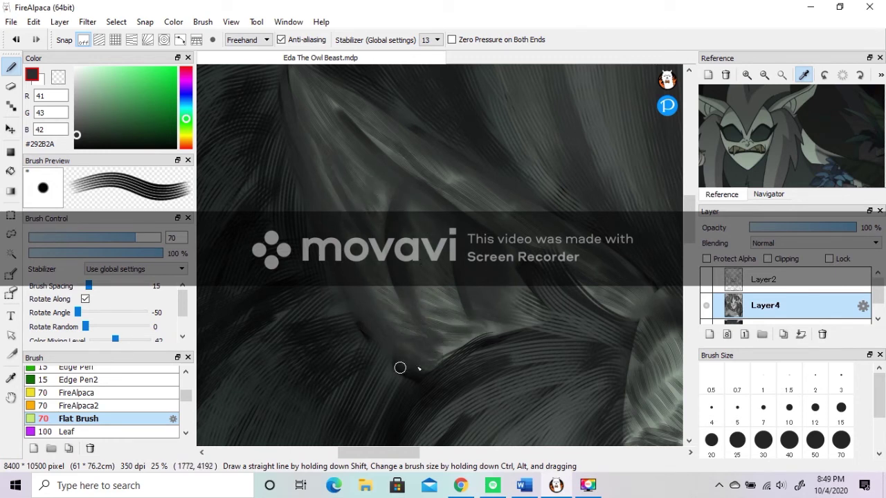
# Stroke fur strands along the right ear's upper rim, from its base to the tip
pyautogui.moveTo(395, 452); pyautogui.dragTo(530, 452)
pyautogui.moveTo(254, 258); pyautogui.dragTo(297, 267)
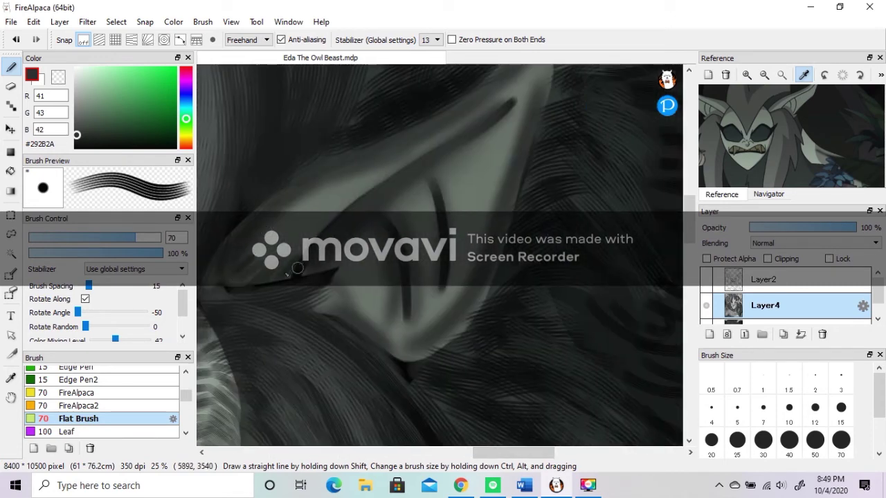
pyautogui.moveTo(474, 117); pyautogui.dragTo(420, 145)
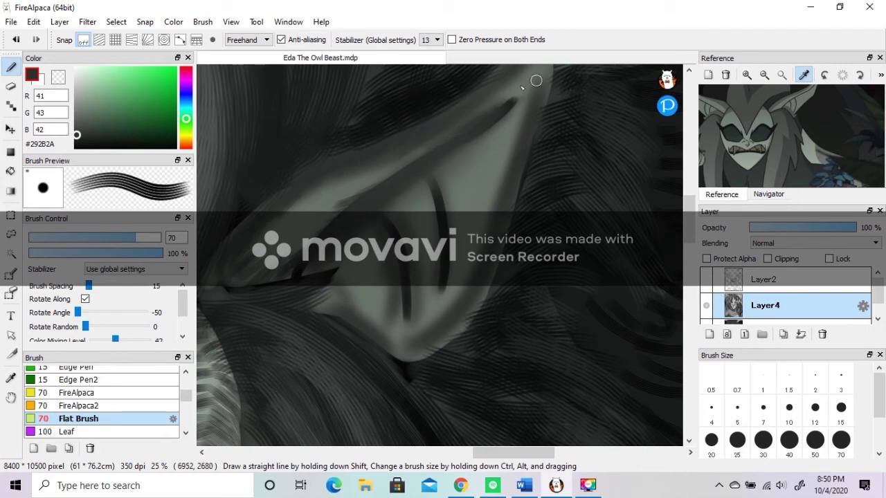
pyautogui.moveTo(534, 82); pyautogui.dragTo(509, 98)
pyautogui.moveTo(689, 213); pyautogui.dragTo(689, 200)
pyautogui.moveTo(544, 148)
pyautogui.mouseDown()
pyautogui.moveTo(504, 173)
pyautogui.moveTo(510, 193)
pyautogui.mouseUp()
pyautogui.moveTo(283, 319); pyautogui.dragTo(263, 340)
pyautogui.moveTo(315, 311); pyautogui.dragTo(274, 356)
pyautogui.moveTo(349, 299); pyautogui.dragTo(307, 339)
pyautogui.moveTo(351, 291)
pyautogui.mouseDown()
pyautogui.moveTo(304, 313)
pyautogui.moveTo(332, 292)
pyautogui.mouseUp()
pyautogui.moveTo(393, 268); pyautogui.dragTo(353, 294)
pyautogui.moveTo(521, 194); pyautogui.dragTo(478, 216)
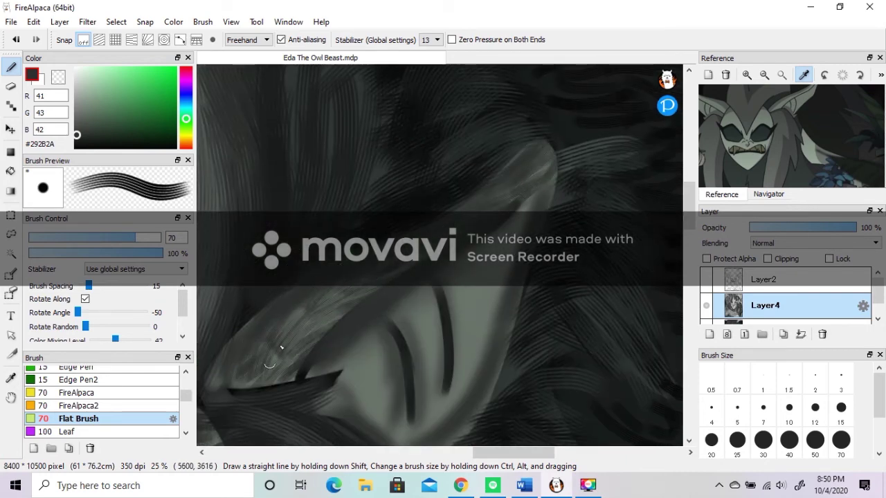
# Stroke #292B2A fur strands over the right ear's lower folds and bottom edge with the size 70 Flat Brush
pyautogui.scroll(-3, 297, 346)
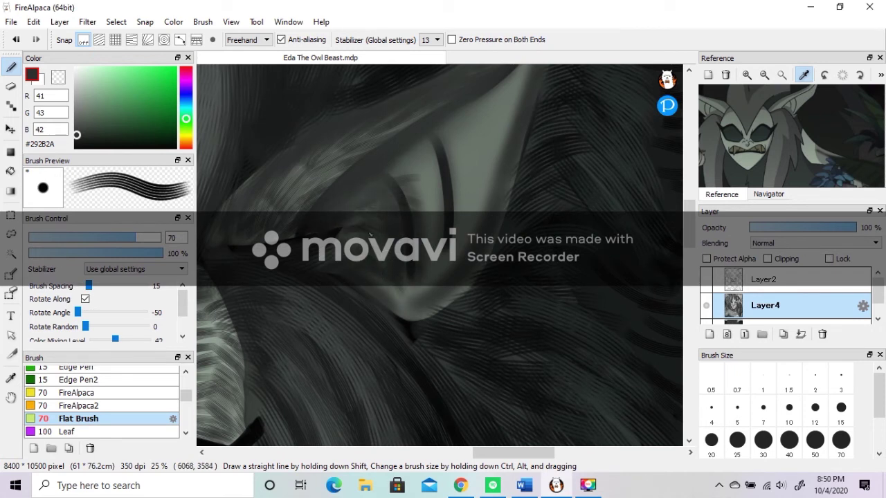
pyautogui.moveTo(390, 302); pyautogui.dragTo(435, 291)
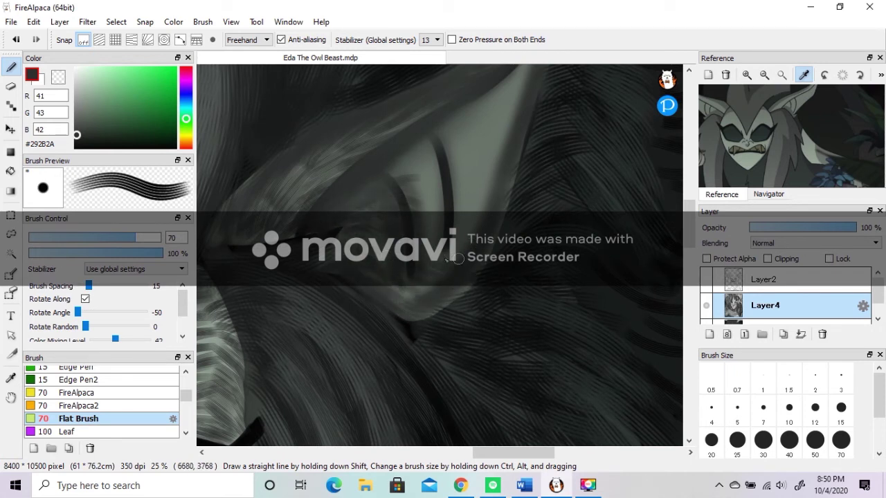
pyautogui.scroll(2, 433, 276)
pyautogui.moveTo(449, 307); pyautogui.dragTo(451, 362)
pyautogui.moveTo(417, 279); pyautogui.dragTo(441, 390)
pyautogui.moveTo(457, 238)
pyautogui.mouseDown()
pyautogui.moveTo(477, 281)
pyautogui.moveTo(468, 352)
pyautogui.mouseUp()
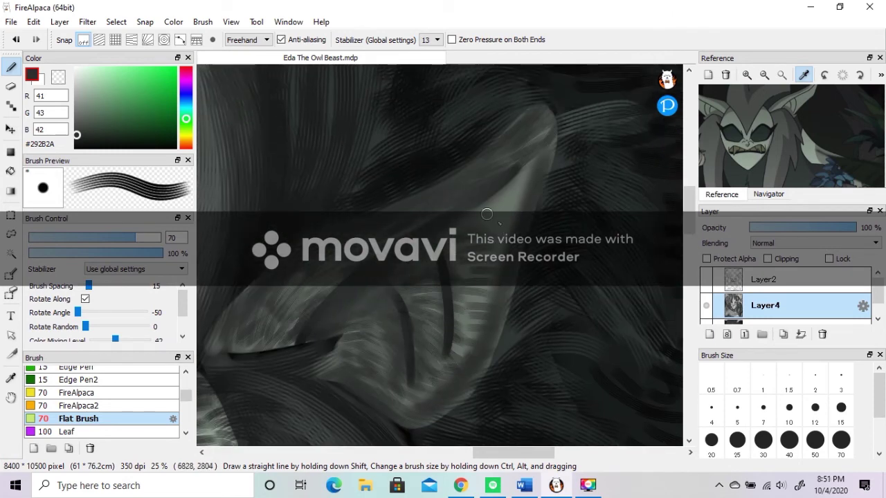
# Cover the pale inner area of the right ear with fur strands, from beside the dark folds up toward the tip
pyautogui.moveTo(472, 229); pyautogui.dragTo(520, 189)
pyautogui.moveTo(501, 198); pyautogui.dragTo(533, 170)
pyautogui.moveTo(482, 258); pyautogui.dragTo(508, 231)
pyautogui.moveTo(471, 276); pyautogui.dragTo(499, 263)
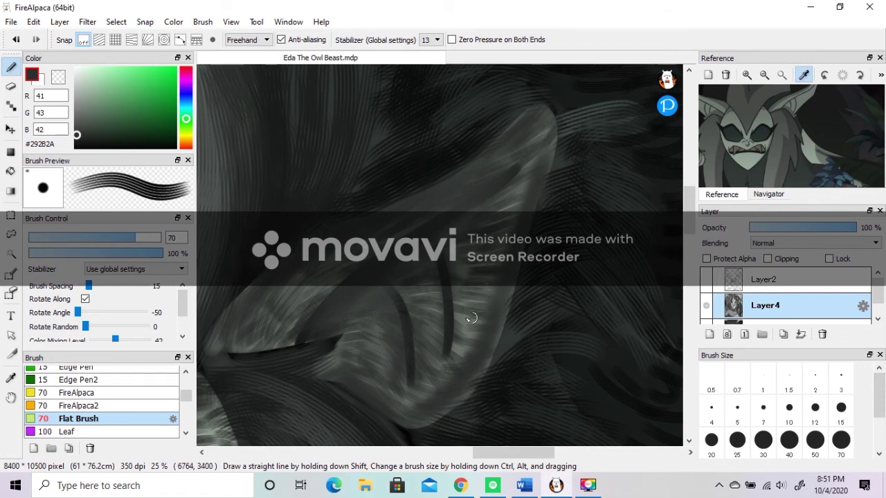
pyautogui.moveTo(447, 360); pyautogui.dragTo(472, 334)
pyautogui.moveTo(459, 306); pyautogui.dragTo(487, 316)
# Sample the light fur colour #B4C1B6 and stroke strands over the chin below the mouth
pyautogui.scroll(-4, 491, 197)
pyautogui.moveTo(689, 224); pyautogui.dragTo(689, 249)
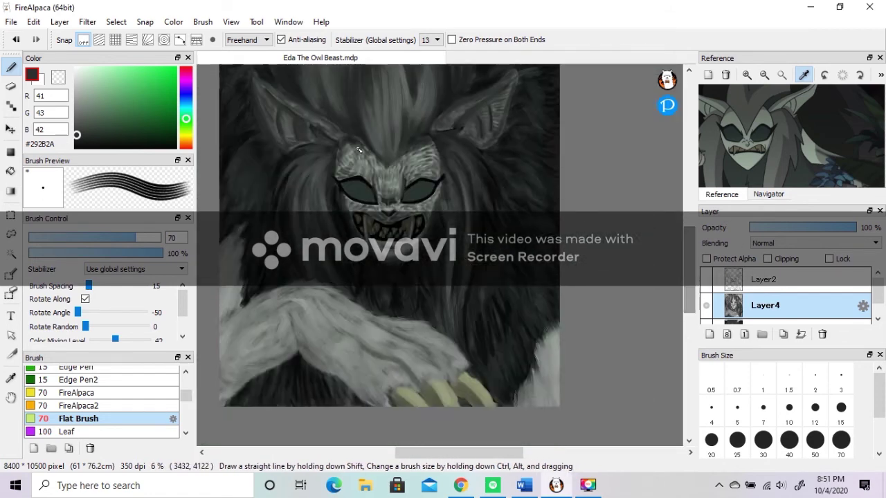
pyautogui.scroll(4, 390, 218)
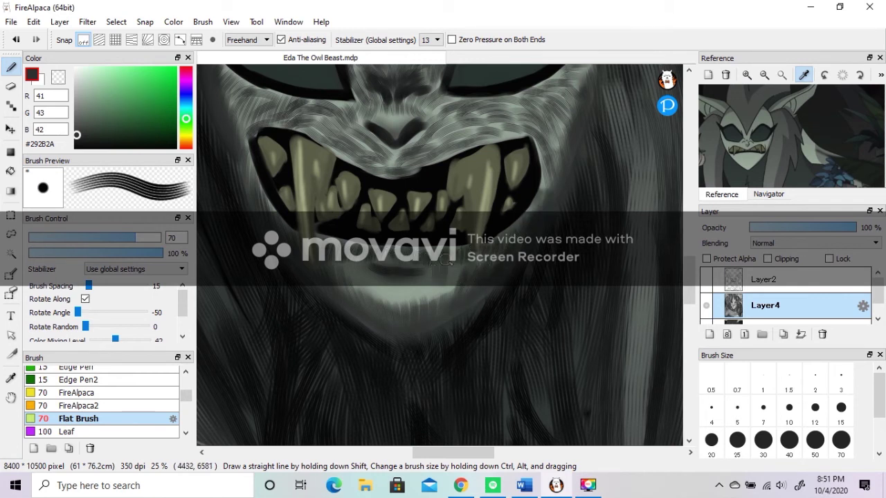
pyautogui.keyDown('alt'); pyautogui.click(586, 212); pyautogui.keyUp('alt')
pyautogui.keyDown('alt'); pyautogui.click(230, 163); pyautogui.keyUp('alt')
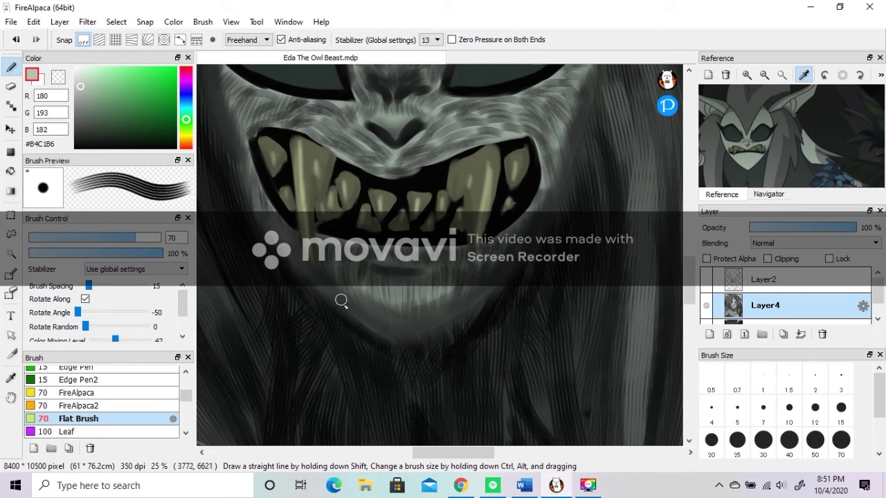
pyautogui.moveTo(427, 282); pyautogui.dragTo(449, 306)
pyautogui.moveTo(350, 286)
pyautogui.mouseDown()
pyautogui.moveTo(382, 332)
pyautogui.moveTo(383, 309)
pyautogui.moveTo(438, 316)
pyautogui.moveTo(410, 330)
pyautogui.moveTo(418, 339)
pyautogui.moveTo(509, 254)
pyautogui.mouseUp()
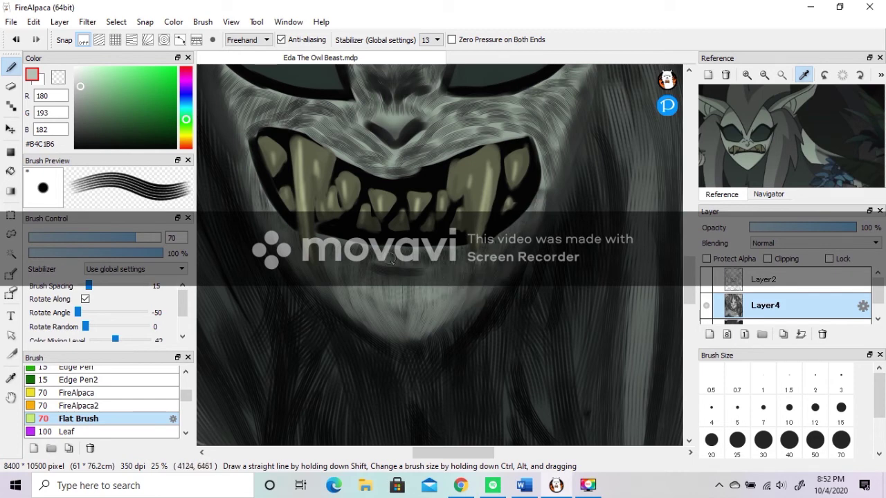
# Stroke #B4C1B6 fur strands over the left muzzle and cheek, from the nose to the eye's outer corner and down beside the mouth
pyautogui.scroll(3, 371, 282)
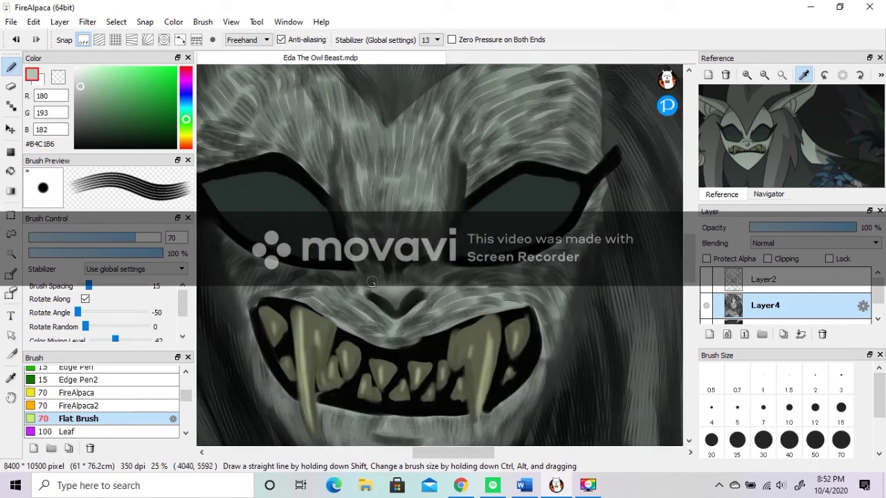
pyautogui.moveTo(375, 329)
pyautogui.mouseDown()
pyautogui.moveTo(287, 289)
pyautogui.moveTo(293, 281)
pyautogui.mouseUp()
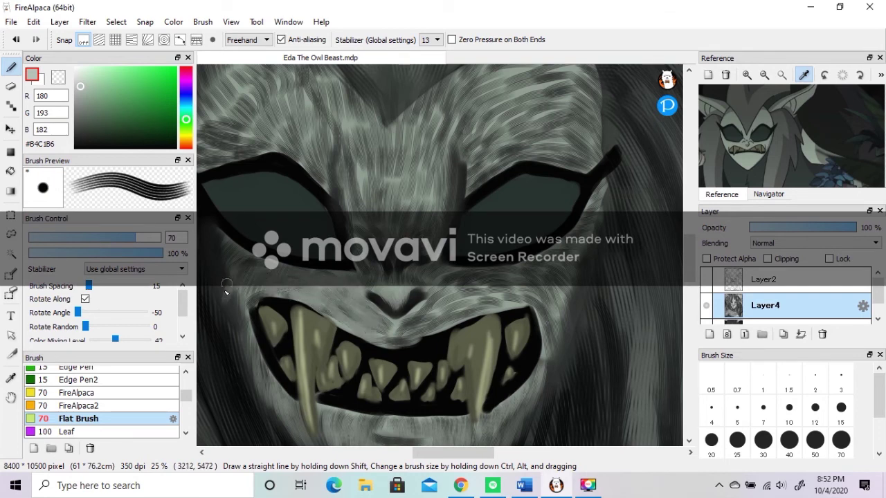
pyautogui.moveTo(427, 453); pyautogui.dragTo(400, 454)
pyautogui.moveTo(378, 277); pyautogui.dragTo(404, 360)
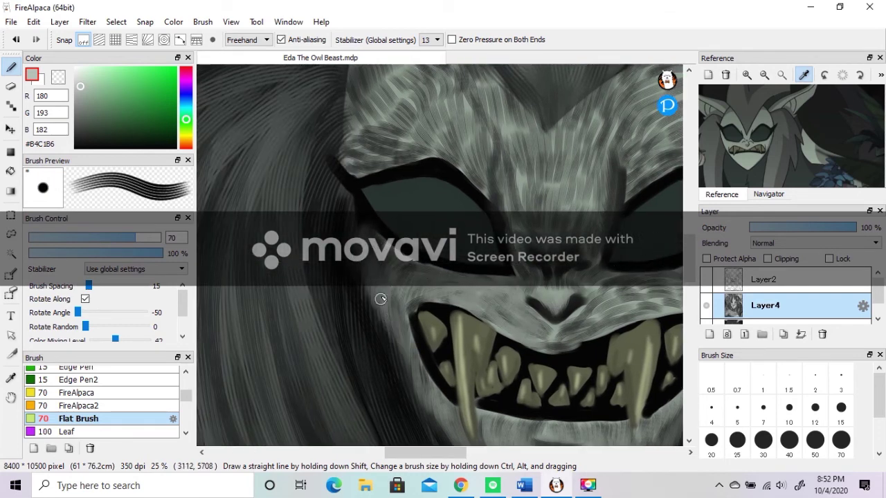
pyautogui.moveTo(381, 298); pyautogui.dragTo(418, 396)
pyautogui.moveTo(374, 280); pyautogui.dragTo(389, 341)
pyautogui.moveTo(349, 257); pyautogui.dragTo(384, 311)
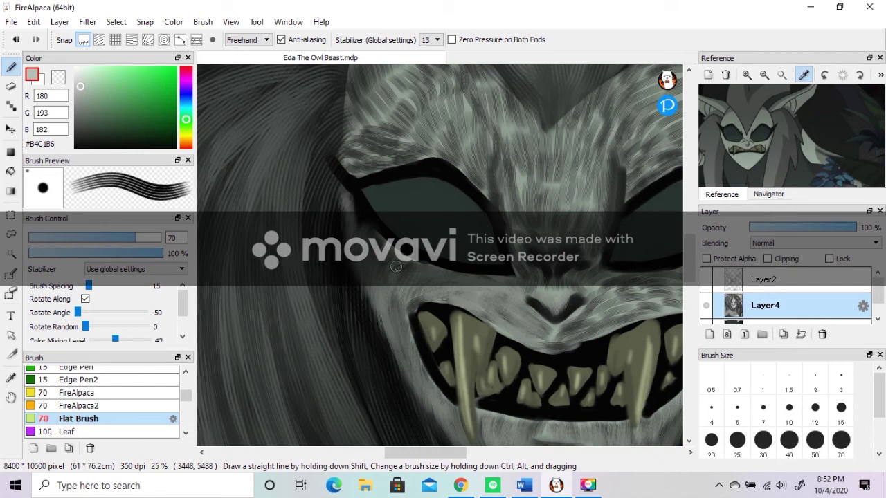
pyautogui.click(16, 39)
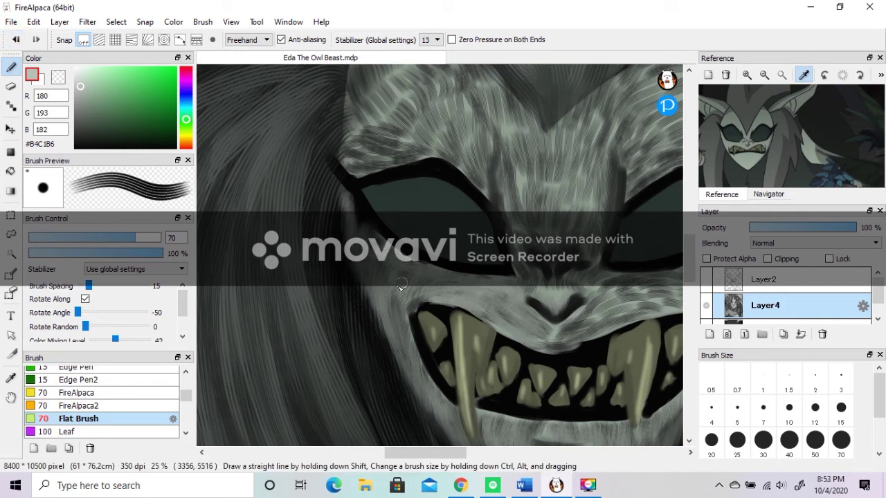
pyautogui.moveTo(411, 275); pyautogui.dragTo(389, 338)
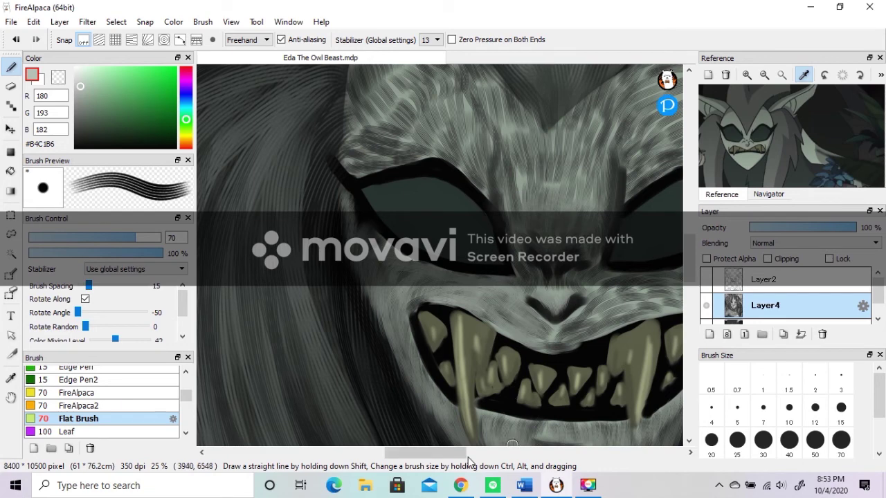
# Stroke matching light fur strands over the right muzzle and cheek, around the mouth and beneath the right eye
pyautogui.hscroll(5, 359, 339)
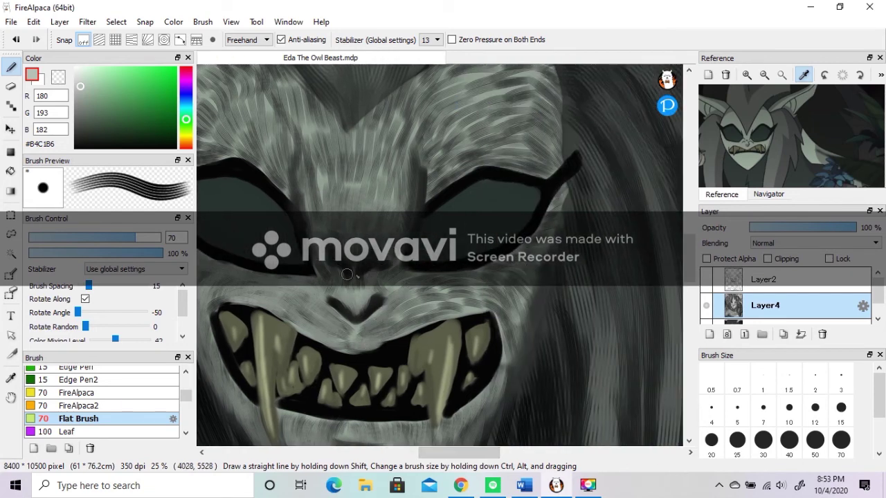
pyautogui.moveTo(470, 285); pyautogui.dragTo(398, 322)
pyautogui.moveTo(447, 305); pyautogui.dragTo(514, 358)
pyautogui.moveTo(530, 294)
pyautogui.mouseDown()
pyautogui.moveTo(515, 360)
pyautogui.moveTo(466, 437)
pyautogui.mouseUp()
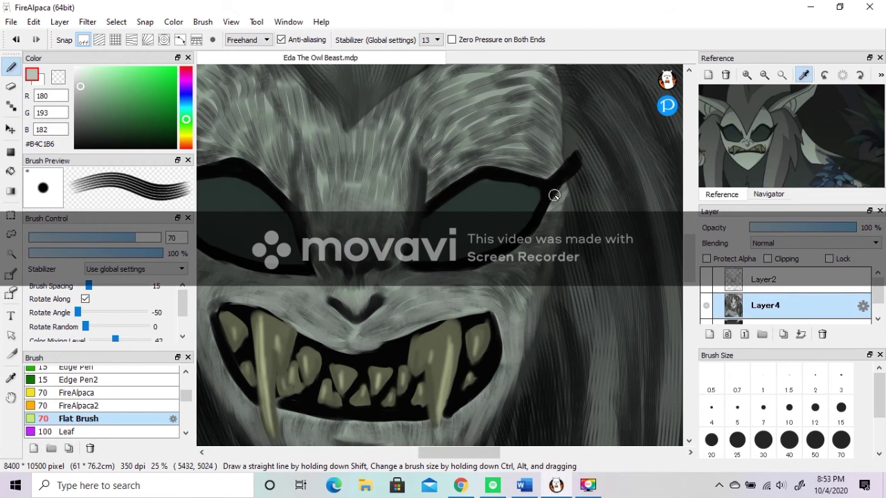
pyautogui.moveTo(539, 293); pyautogui.dragTo(492, 300)
pyautogui.moveTo(500, 267); pyautogui.dragTo(531, 296)
# Enlarge the Flat Brush to size 150 and cover the right forehead above the eye with #B4C1B6 strands
pyautogui.moveTo(689, 258); pyautogui.dragTo(689, 241)
pyautogui.moveTo(444, 331)
pyautogui.mouseDown()
pyautogui.moveTo(491, 306)
pyautogui.moveTo(467, 288)
pyautogui.mouseUp()
pyautogui.moveTo(431, 301); pyautogui.dragTo(471, 240)
pyautogui.press(']')
pyautogui.press(']')
pyautogui.moveTo(435, 302)
pyautogui.mouseDown()
pyautogui.moveTo(524, 298)
pyautogui.moveTo(554, 308)
pyautogui.mouseUp()
pyautogui.moveTo(425, 292)
pyautogui.mouseDown()
pyautogui.moveTo(508, 232)
pyautogui.moveTo(503, 208)
pyautogui.moveTo(530, 192)
pyautogui.moveTo(558, 259)
pyautogui.mouseUp()
pyautogui.moveTo(503, 233); pyautogui.dragTo(548, 286)
pyautogui.moveTo(471, 299); pyautogui.dragTo(538, 312)
# Stroke light upward fur strands over the bridge of the nose between the eyes
pyautogui.moveTo(332, 370); pyautogui.dragTo(317, 315)
pyautogui.moveTo(338, 348); pyautogui.dragTo(346, 294)
pyautogui.moveTo(402, 341); pyautogui.dragTo(400, 282)
pyautogui.moveTo(412, 340); pyautogui.dragTo(407, 292)
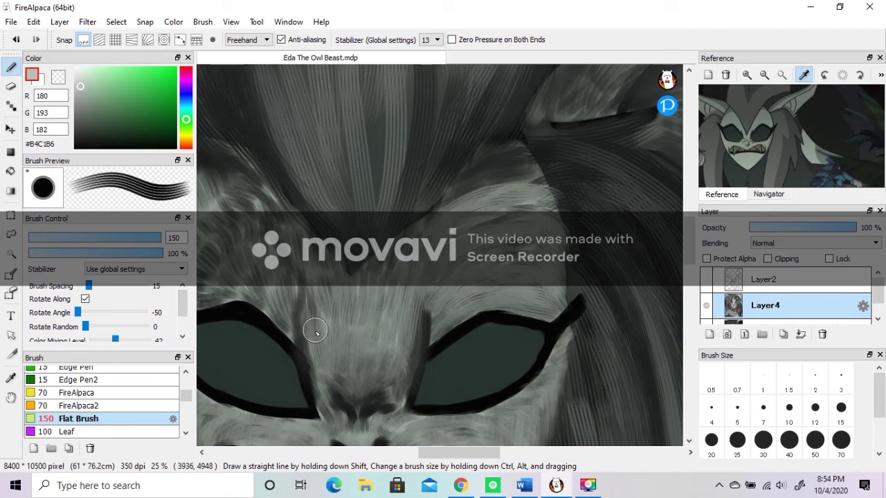
# Blend light fur strands from the nose bridge across the left forehead above the eye
pyautogui.moveTo(464, 453); pyautogui.dragTo(434, 453)
pyautogui.moveTo(462, 316); pyautogui.dragTo(443, 282)
pyautogui.moveTo(474, 332); pyautogui.dragTo(473, 284)
pyautogui.moveTo(404, 296); pyautogui.dragTo(352, 283)
pyautogui.moveTo(332, 303); pyautogui.dragTo(320, 288)
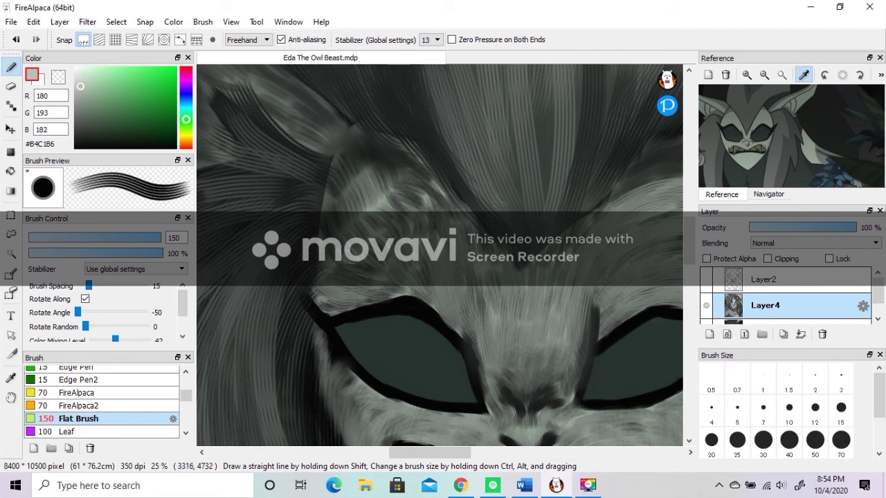
pyautogui.moveTo(416, 222); pyautogui.dragTo(397, 189)
pyautogui.moveTo(441, 232)
pyautogui.mouseDown()
pyautogui.moveTo(360, 184)
pyautogui.moveTo(320, 256)
pyautogui.moveTo(368, 285)
pyautogui.moveTo(391, 289)
pyautogui.mouseUp()
# Stroke #B4C1B6 fur strands over the left ear's base and the fold beside it with the size 150 Flat Brush
pyautogui.scroll(-2, 425, 251)
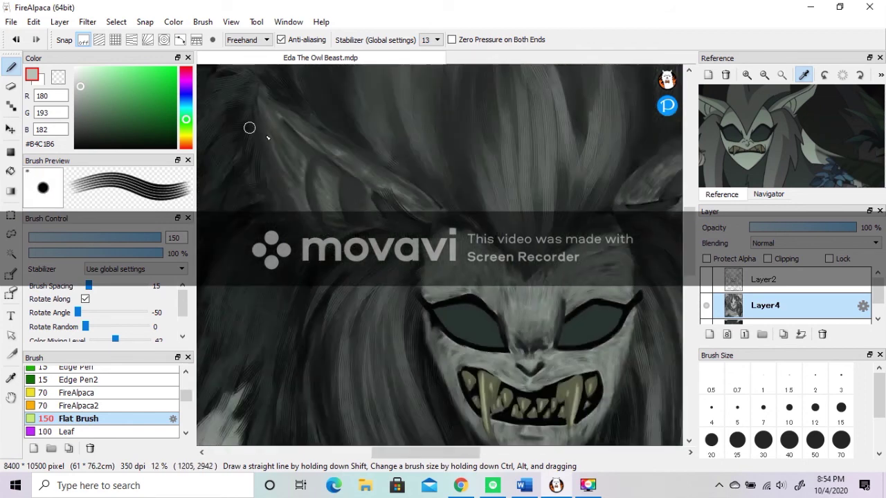
pyautogui.scroll(2, 251, 129)
pyautogui.moveTo(690, 233); pyautogui.dragTo(691, 219)
pyautogui.moveTo(433, 453); pyautogui.dragTo(414, 454)
pyautogui.moveTo(601, 362); pyautogui.dragTo(573, 321)
pyautogui.moveTo(589, 359); pyautogui.dragTo(556, 353)
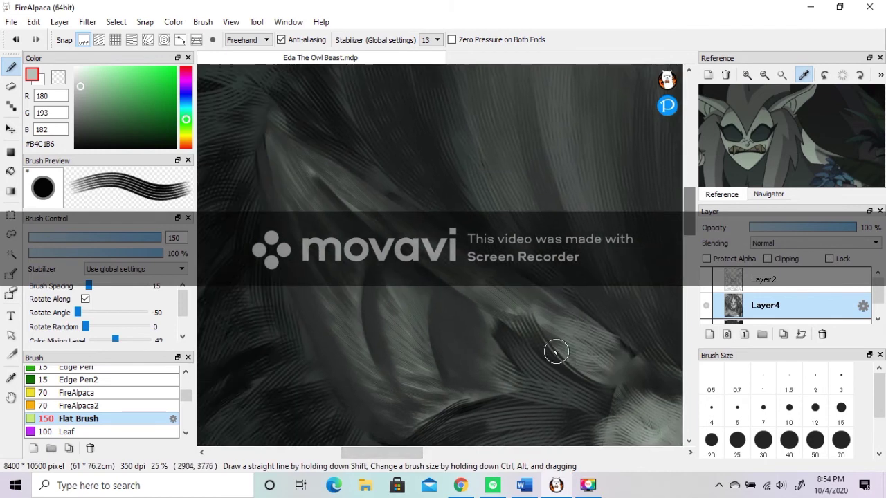
pyautogui.moveTo(486, 367); pyautogui.dragTo(465, 319)
# Lighten the left ear's upper rim, outer edge and inner folds with long #B4C1B6 strands running toward the tip
pyautogui.moveTo(275, 122); pyautogui.dragTo(320, 144)
pyautogui.moveTo(554, 308)
pyautogui.mouseDown()
pyautogui.moveTo(502, 294)
pyautogui.moveTo(322, 158)
pyautogui.mouseUp()
pyautogui.moveTo(398, 418)
pyautogui.mouseDown()
pyautogui.moveTo(330, 360)
pyautogui.moveTo(259, 174)
pyautogui.moveTo(269, 146)
pyautogui.mouseUp()
pyautogui.moveTo(378, 360)
pyautogui.mouseDown()
pyautogui.moveTo(334, 304)
pyautogui.moveTo(305, 209)
pyautogui.mouseUp()
pyautogui.moveTo(424, 369)
pyautogui.mouseDown()
pyautogui.moveTo(381, 297)
pyautogui.moveTo(370, 344)
pyautogui.moveTo(417, 394)
pyautogui.mouseUp()
pyautogui.moveTo(488, 378); pyautogui.dragTo(446, 308)
pyautogui.moveTo(350, 370); pyautogui.dragTo(285, 181)
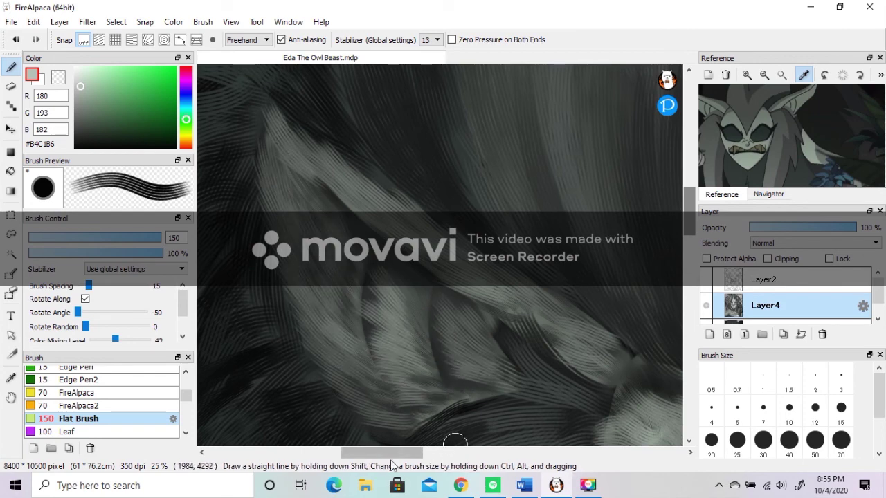
# Lighten the right ear's upper rim, outer edge and inner folds with long #B4C1B6 strands
pyautogui.moveTo(400, 453); pyautogui.dragTo(522, 451)
pyautogui.moveTo(415, 232)
pyautogui.mouseDown()
pyautogui.moveTo(572, 134)
pyautogui.moveTo(562, 125)
pyautogui.moveTo(510, 171)
pyautogui.moveTo(607, 105)
pyautogui.mouseUp()
pyautogui.moveTo(463, 414)
pyautogui.mouseDown()
pyautogui.moveTo(509, 399)
pyautogui.moveTo(618, 126)
pyautogui.mouseUp()
pyautogui.moveTo(448, 393)
pyautogui.mouseDown()
pyautogui.moveTo(476, 368)
pyautogui.moveTo(473, 264)
pyautogui.mouseUp()
pyautogui.moveTo(427, 380)
pyautogui.mouseDown()
pyautogui.moveTo(402, 362)
pyautogui.moveTo(449, 298)
pyautogui.moveTo(472, 317)
pyautogui.mouseUp()
pyautogui.moveTo(520, 337); pyautogui.dragTo(562, 289)
pyautogui.moveTo(524, 239); pyautogui.dragTo(588, 175)
pyautogui.moveTo(499, 244)
pyautogui.mouseDown()
pyautogui.moveTo(575, 225)
pyautogui.moveTo(588, 193)
pyautogui.mouseUp()
# Sample the dark colour #212724 and stroke shadow strands into the right ear's inner folds
pyautogui.click(771, 98)
pyautogui.moveTo(460, 271); pyautogui.dragTo(475, 388)
pyautogui.moveTo(512, 269); pyautogui.dragTo(521, 243)
pyautogui.moveTo(535, 292); pyautogui.dragTo(532, 336)
pyautogui.moveTo(578, 182); pyautogui.dragTo(569, 208)
pyautogui.moveTo(515, 273); pyautogui.dragTo(522, 349)
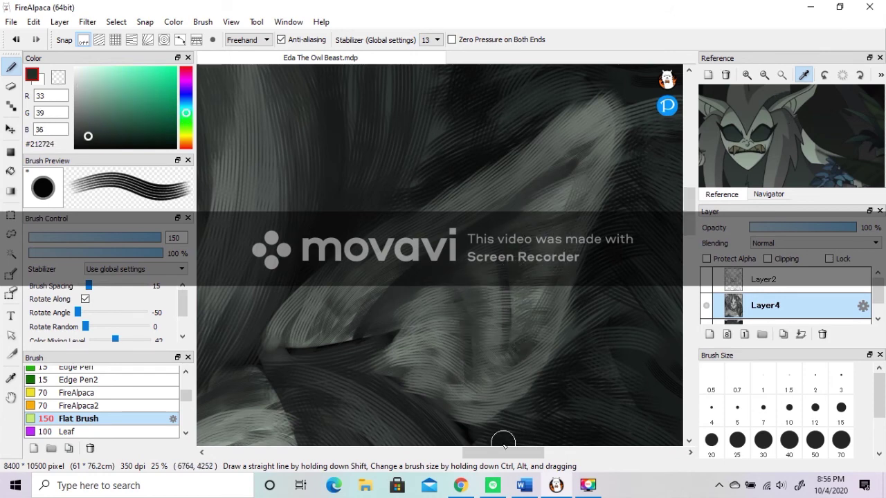
# Stroke #212724 shadow strands into the left ear's inner folds and toward its base
pyautogui.moveTo(505, 452); pyautogui.dragTo(382, 452)
pyautogui.moveTo(313, 180)
pyautogui.mouseDown()
pyautogui.moveTo(371, 288)
pyautogui.moveTo(356, 298)
pyautogui.moveTo(375, 365)
pyautogui.mouseUp()
pyautogui.moveTo(337, 315)
pyautogui.mouseDown()
pyautogui.moveTo(505, 377)
pyautogui.moveTo(530, 339)
pyautogui.moveTo(630, 377)
pyautogui.moveTo(614, 340)
pyautogui.mouseUp()
# Switch to the AirBrush at size 150 and shade both eyes with dark #121716
pyautogui.scroll(-5, 614, 340)
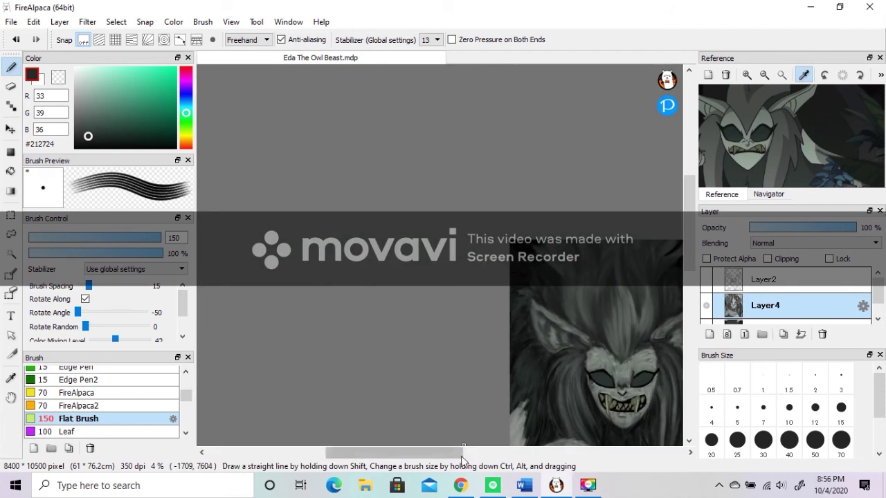
pyautogui.moveTo(449, 452); pyautogui.dragTo(518, 452)
pyautogui.moveTo(689, 191); pyautogui.dragTo(675, 223)
pyautogui.scroll(2, 674, 223)
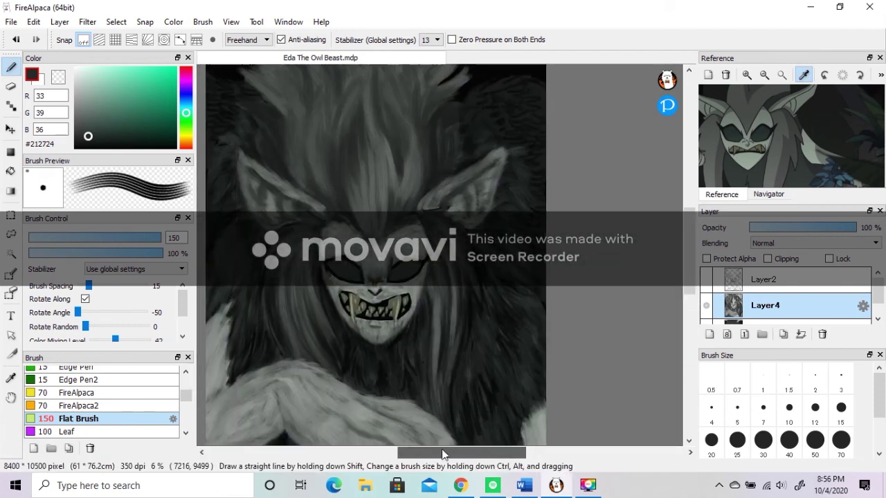
pyautogui.scroll(3, 104, 402)
pyautogui.click(90, 386)
pyautogui.scroll(1, 92, 387)
pyautogui.click(91, 409)
pyautogui.scroll(2, 367, 270)
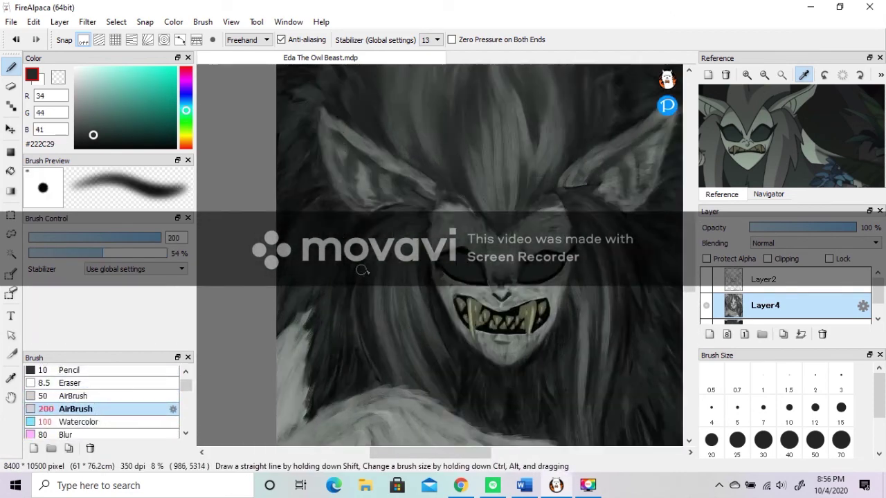
pyautogui.press('[')
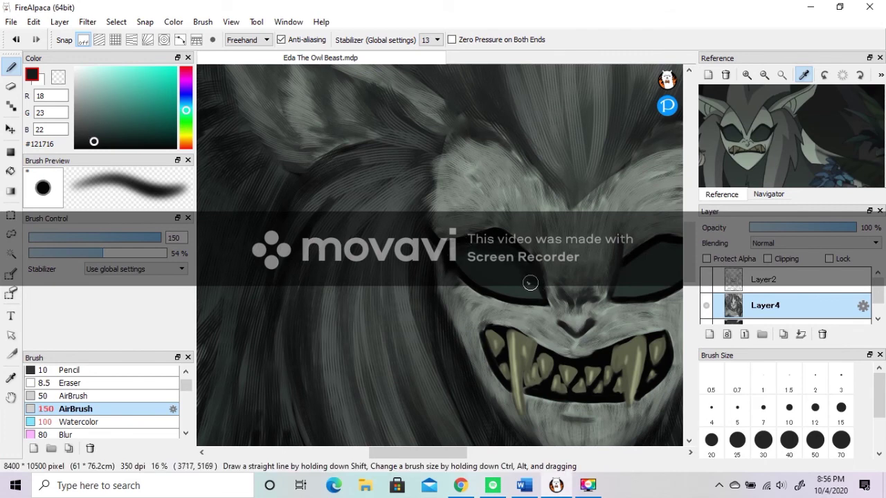
pyautogui.hscroll(3, 438, 357)
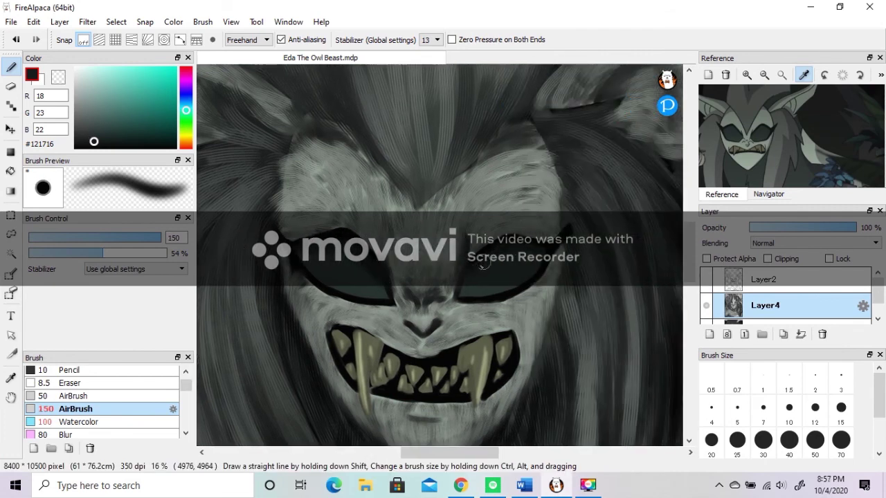
# Airbrush a #768783 glow along the lower part of both eyes and deepen the surrounding shading with near-black and #000000
pyautogui.click(87, 104)
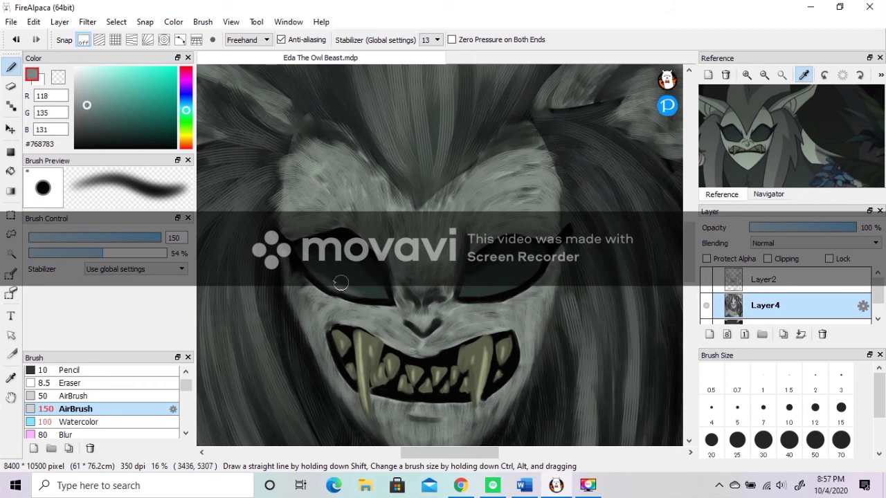
pyautogui.click(87, 148)
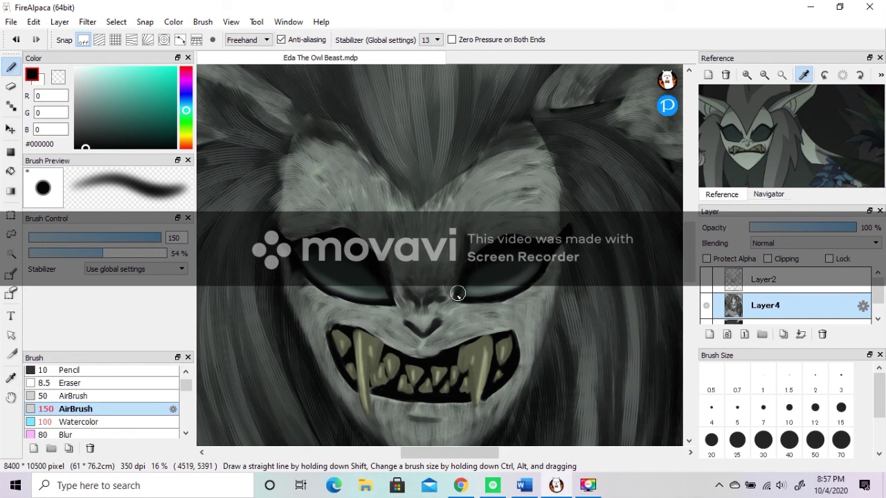
pyautogui.keyDown('alt'); pyautogui.click(314, 263); pyautogui.keyUp('alt')
pyautogui.keyDown('alt'); pyautogui.click(259, 228); pyautogui.keyUp('alt')
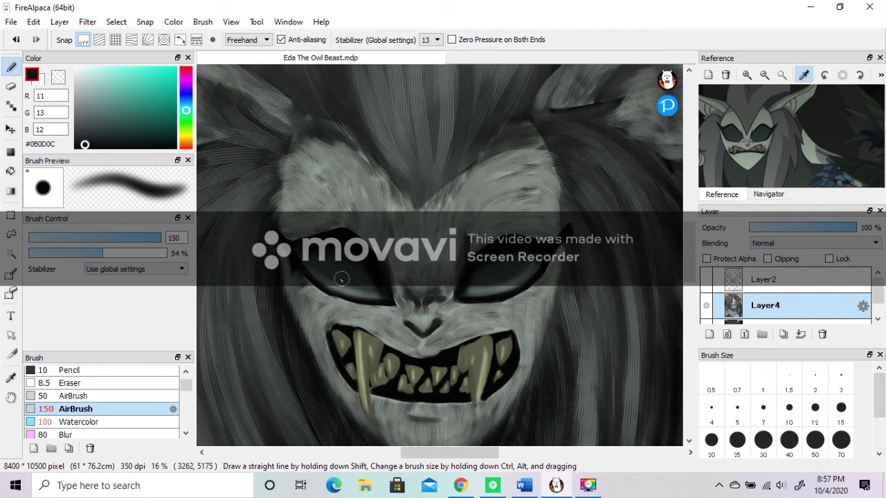
pyautogui.moveTo(315, 250)
pyautogui.mouseDown()
pyautogui.moveTo(364, 278)
pyautogui.moveTo(285, 273)
pyautogui.mouseUp()
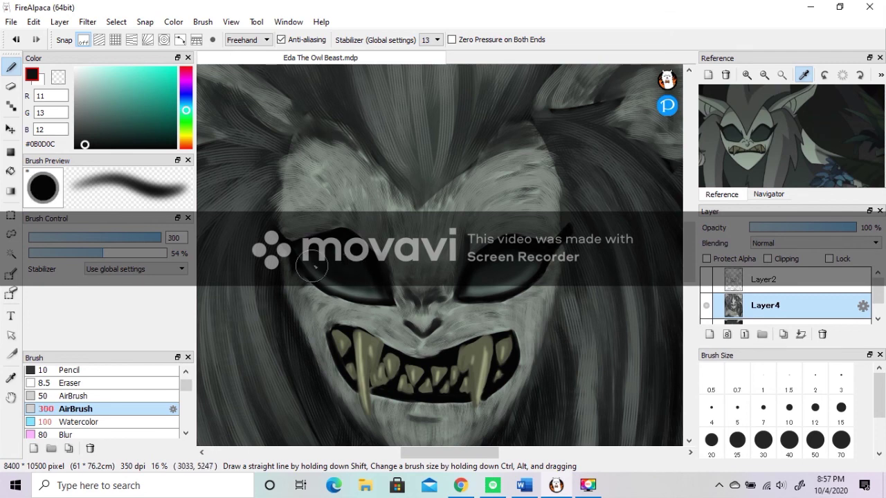
pyautogui.keyDown('alt'); pyautogui.click(314, 261); pyautogui.keyUp('alt')
pyautogui.keyDown('ctrl'); pyautogui.keyDown('alt'); pyautogui.moveTo(315, 261); pyautogui.dragTo(296, 254); pyautogui.keyUp('alt'); pyautogui.keyUp('ctrl')
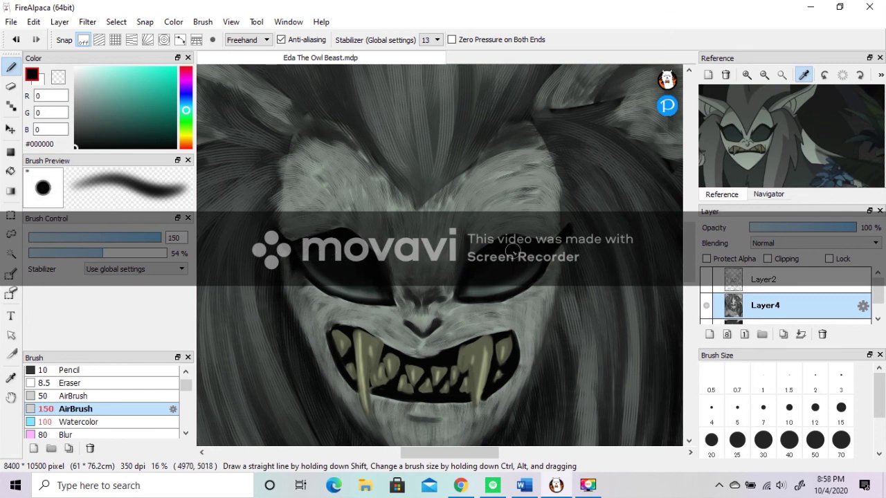
pyautogui.keyDown('ctrl'); pyautogui.keyDown('alt'); pyautogui.moveTo(295, 244); pyautogui.dragTo(276, 231); pyautogui.keyUp('alt'); pyautogui.keyUp('ctrl')
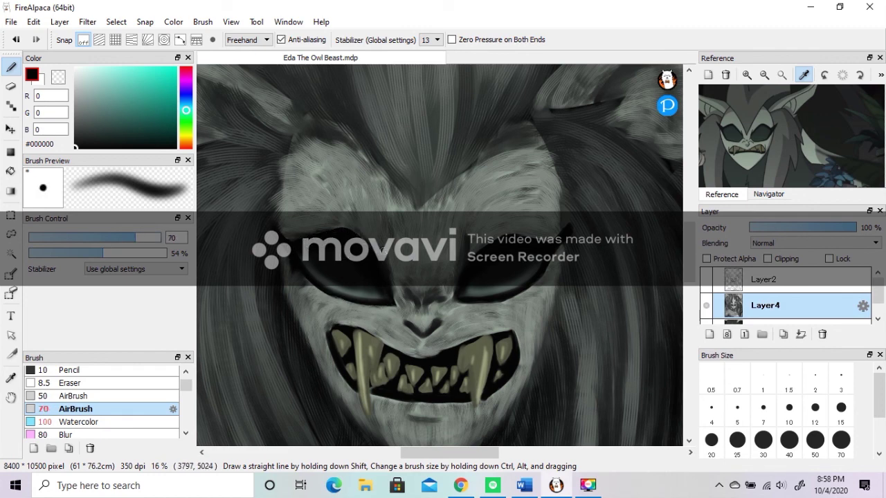
# Dot #B6B9B8 highlights into both eyes with the size 150 AirBrush, and add #FFFFFF highlights at size 50
pyautogui.moveTo(81, 77)
pyautogui.mouseDown()
pyautogui.moveTo(74, 67)
pyautogui.moveTo(76, 88)
pyautogui.mouseUp()
pyautogui.press(']')
pyautogui.press(']')
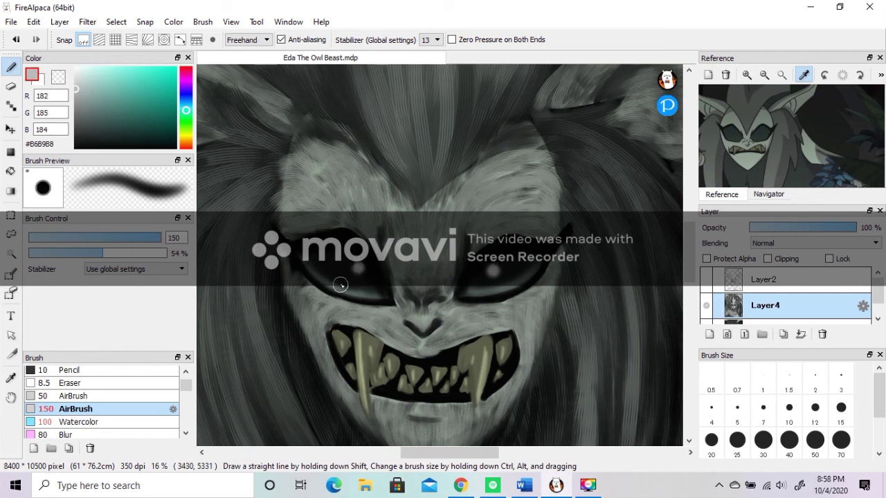
pyautogui.keyDown('ctrl'); pyautogui.keyDown('alt'); pyautogui.moveTo(340, 284); pyautogui.dragTo(333, 269); pyautogui.keyUp('alt'); pyautogui.keyUp('ctrl')
pyautogui.click(76, 72)
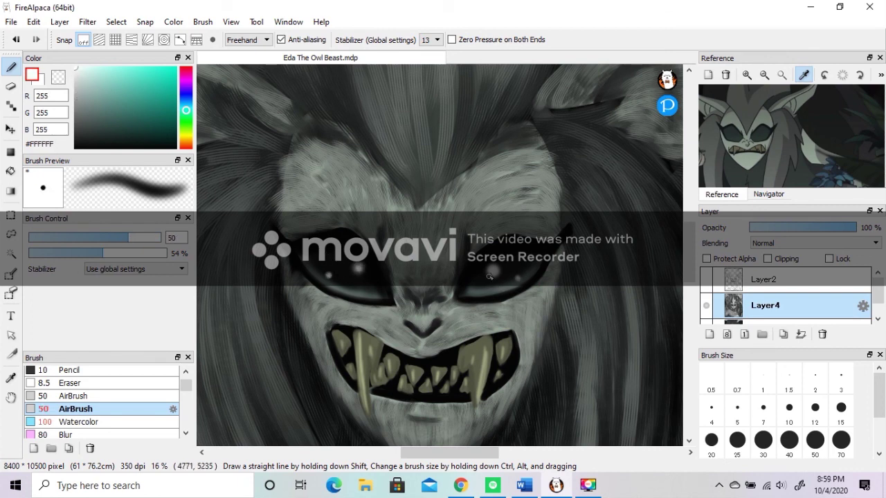
# Airbrush dark #2C2F23 shading along the edges of the paw's claws at size 150
pyautogui.scroll(-4, 676, 310)
pyautogui.moveTo(432, 452); pyautogui.dragTo(414, 453)
pyautogui.scroll(3, 434, 384)
pyautogui.moveTo(689, 297); pyautogui.dragTo(689, 318)
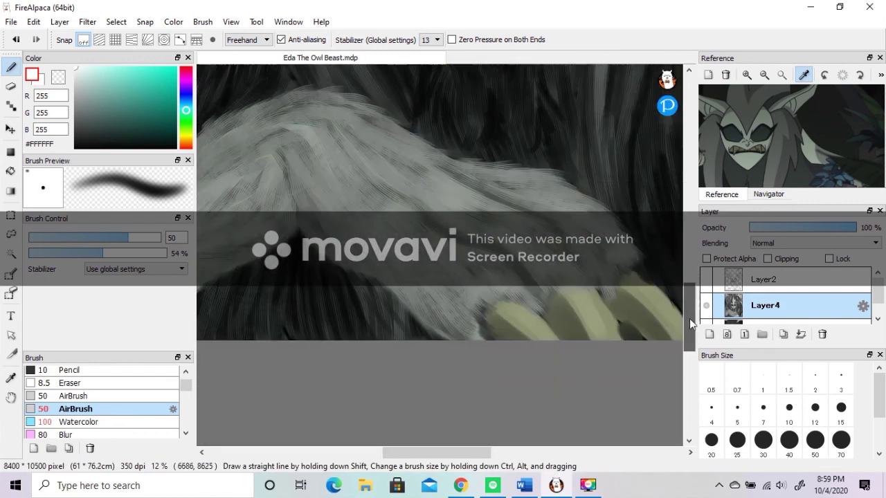
pyautogui.press('i')
pyautogui.click(493, 327)
pyautogui.click(99, 133)
pyautogui.click(10, 67)
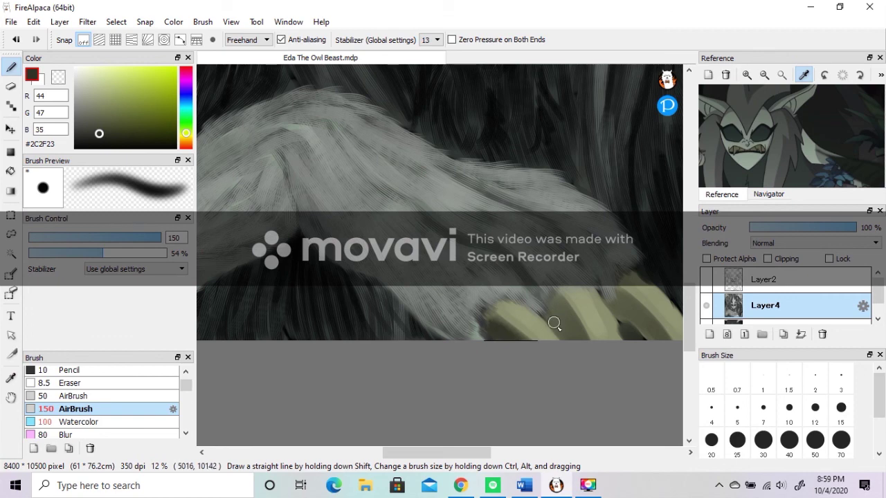
# Airbrush #FBFFEC highlight streaks down the middle of all three claws
pyautogui.click(82, 68)
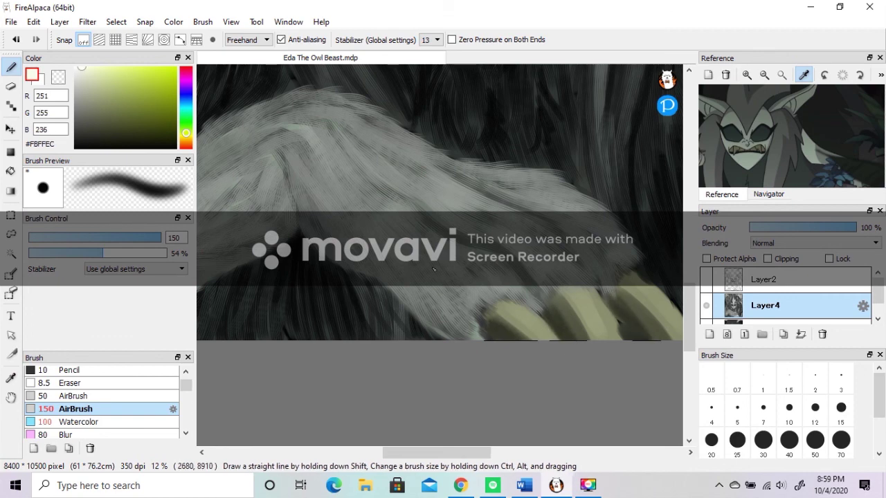
pyautogui.moveTo(515, 305); pyautogui.dragTo(541, 337)
pyautogui.moveTo(583, 293); pyautogui.dragTo(602, 337)
pyautogui.moveTo(646, 288)
pyautogui.mouseDown()
pyautogui.moveTo(677, 336)
pyautogui.moveTo(679, 321)
pyautogui.mouseUp()
pyautogui.moveTo(585, 296); pyautogui.dragTo(607, 337)
# Sample #878C6B from the claws to soften them, and cover the stray shading beside the outer claw's tip with #2B3230
pyautogui.click(10, 377)
pyautogui.click(564, 311)
pyautogui.press('b')
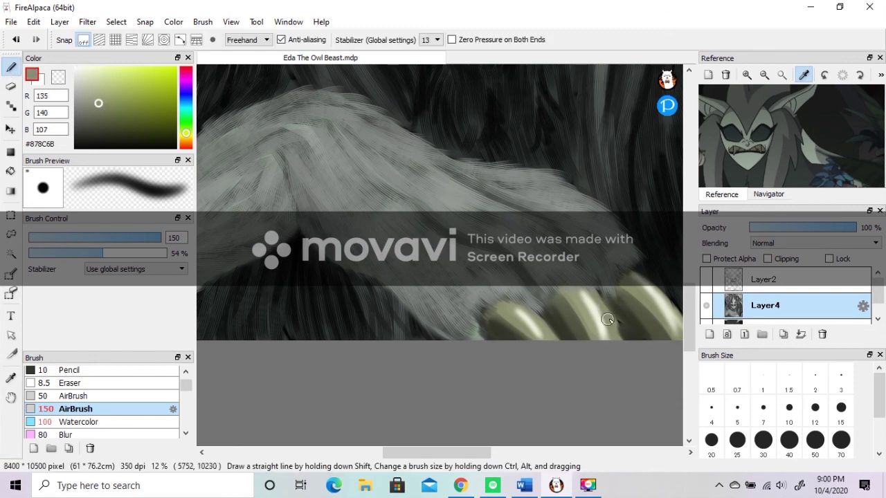
pyautogui.moveTo(445, 452); pyautogui.dragTo(484, 452)
pyautogui.click(11, 377)
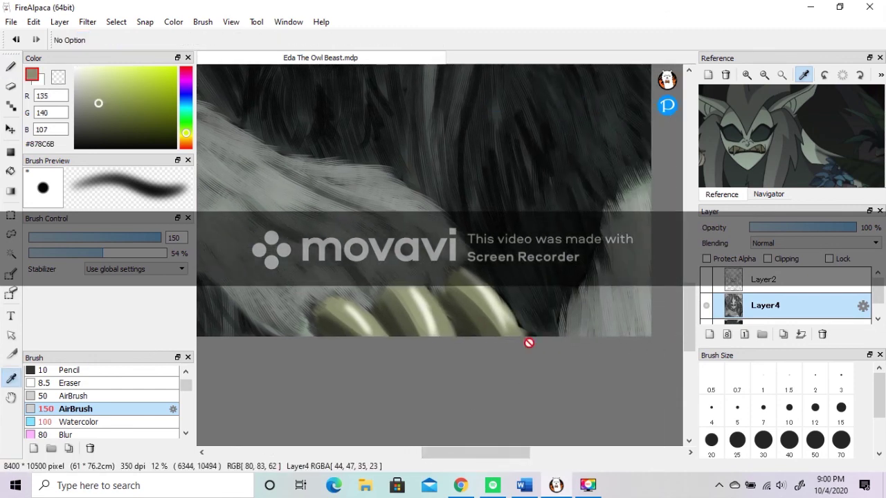
pyautogui.click(530, 332)
pyautogui.press('b')
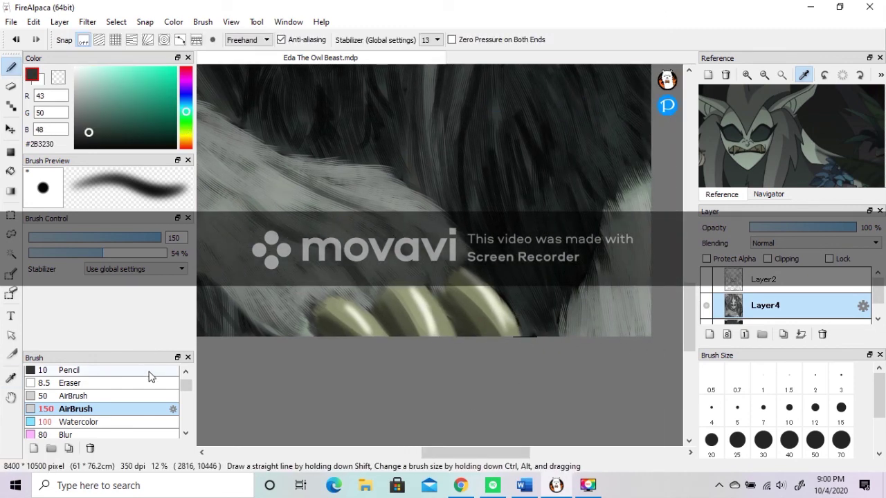
# Sign and date the painting on the pale fur in its lower-right corner with the Pen at size 25 in purple #7B00C1
pyautogui.scroll(2, 143, 387)
pyautogui.click(66, 372)
pyautogui.click(185, 87)
pyautogui.click(176, 86)
pyautogui.scroll(2, 629, 297)
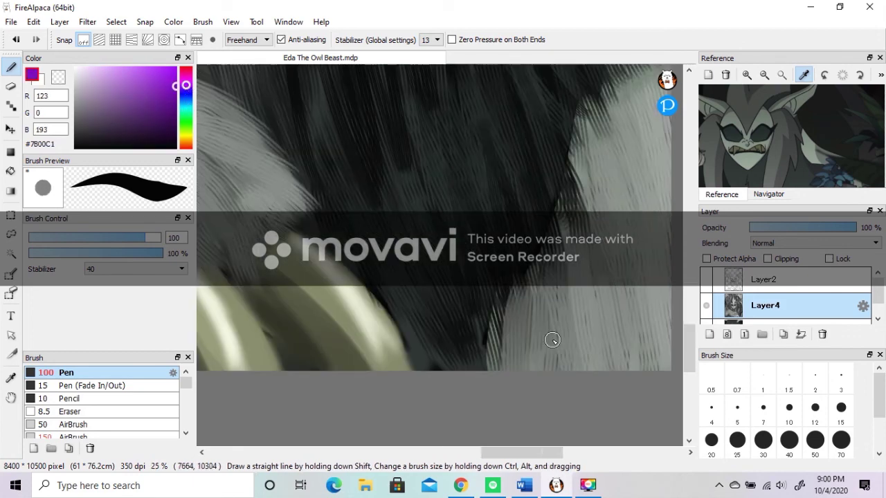
pyautogui.press('[')
pyautogui.press('[')
pyautogui.press('[')
pyautogui.press('[')
pyautogui.press('[')
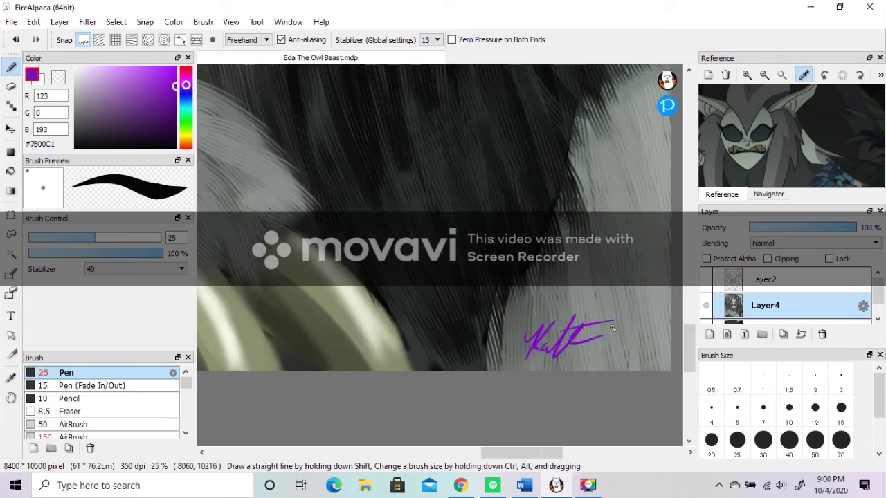
pyautogui.moveTo(649, 354); pyautogui.dragTo(551, 363)
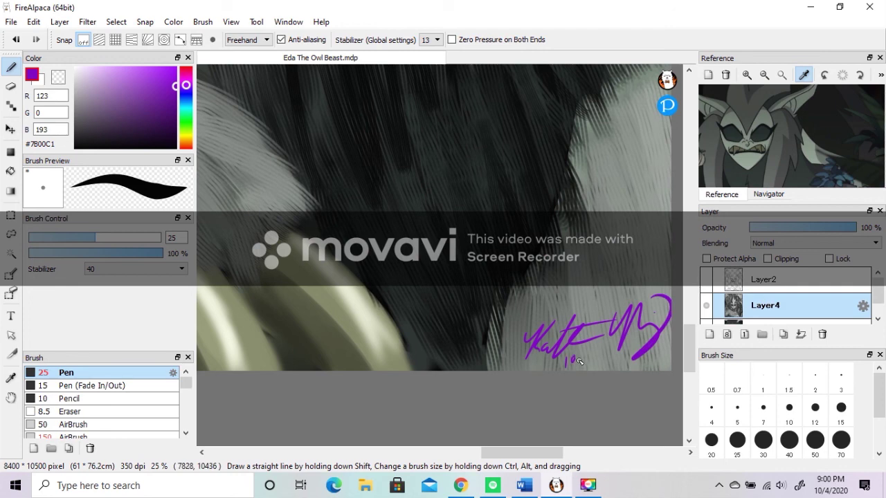
# Examine the signed portrait as a whole and at closer range
pyautogui.scroll(-3, 643, 380)
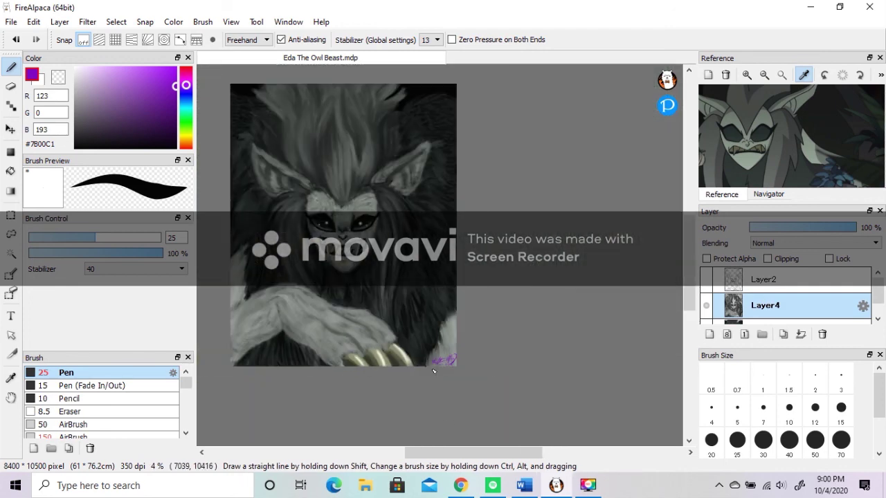
pyautogui.scroll(3, 660, 279)
pyautogui.moveTo(454, 454); pyautogui.dragTo(461, 457)
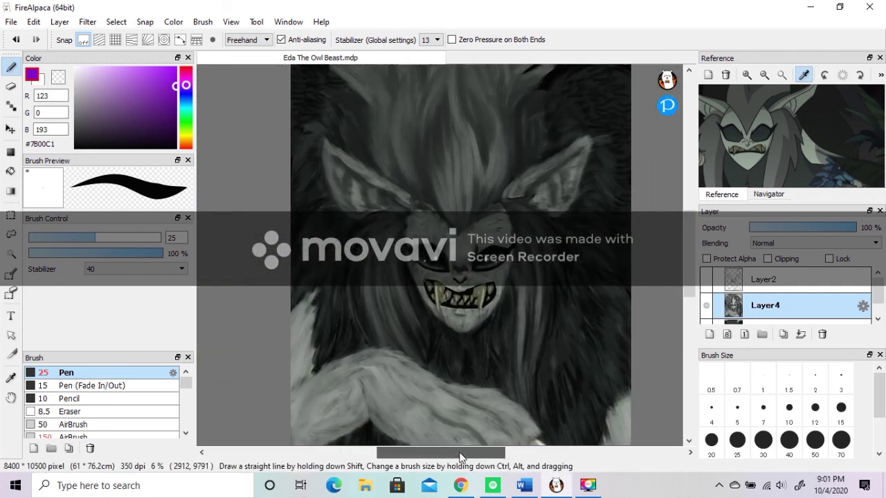
pyautogui.scroll(1, 534, 372)
pyautogui.scroll(-2, 533, 371)
pyautogui.scroll(1, 594, 325)
pyautogui.moveTo(687, 279); pyautogui.dragTo(686, 280)
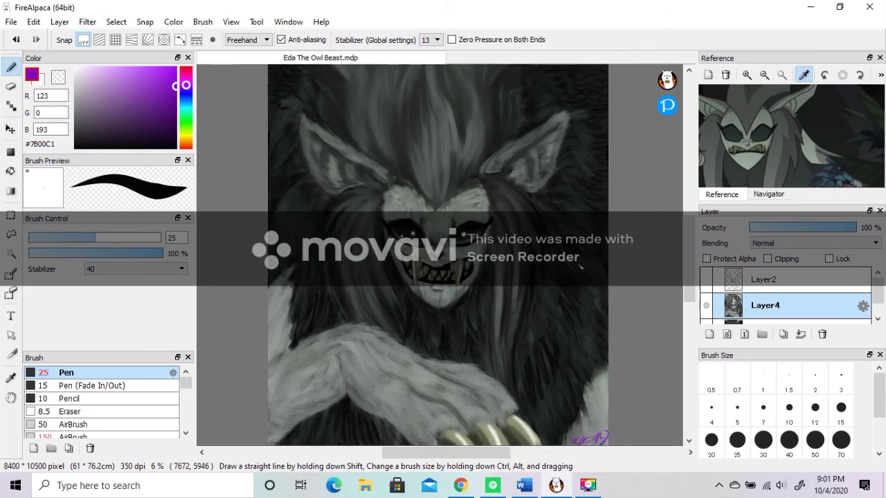